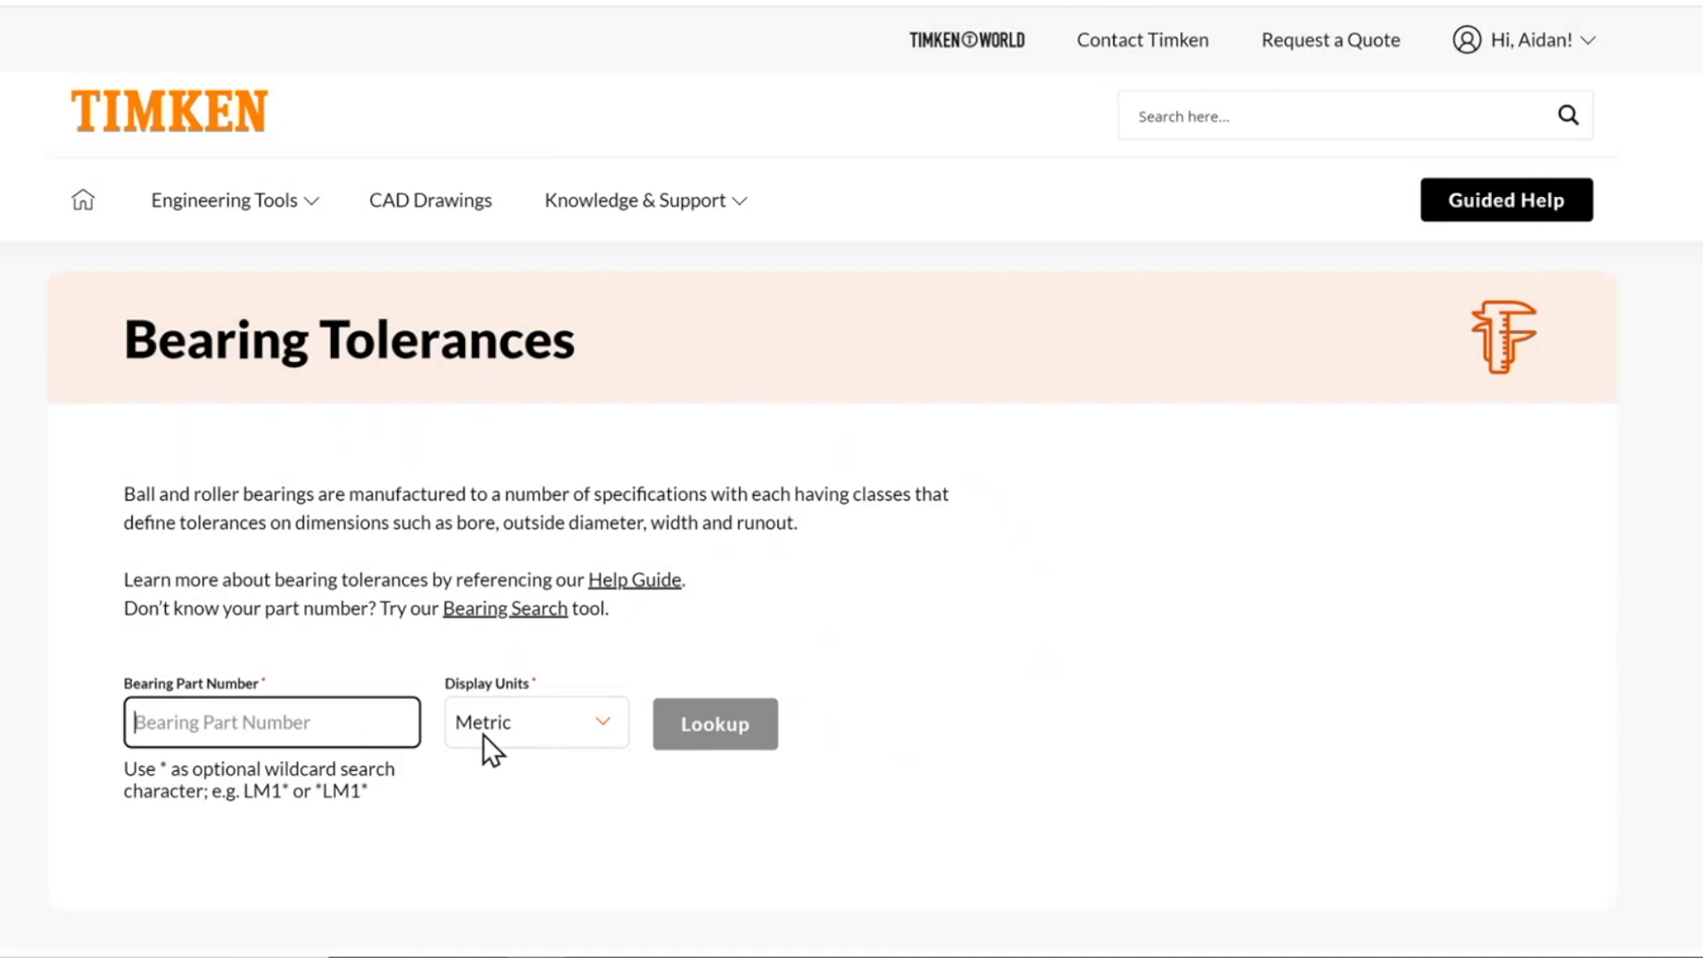
Open the bearing tolerance Help Guide and review its table of standard and precision bearing classes
{"action": "left_click", "coordinate": [629, 584]}
{"action": "scroll", "coordinate": [887, 603], "scroll_direction": "down", "scroll_amount": 1}
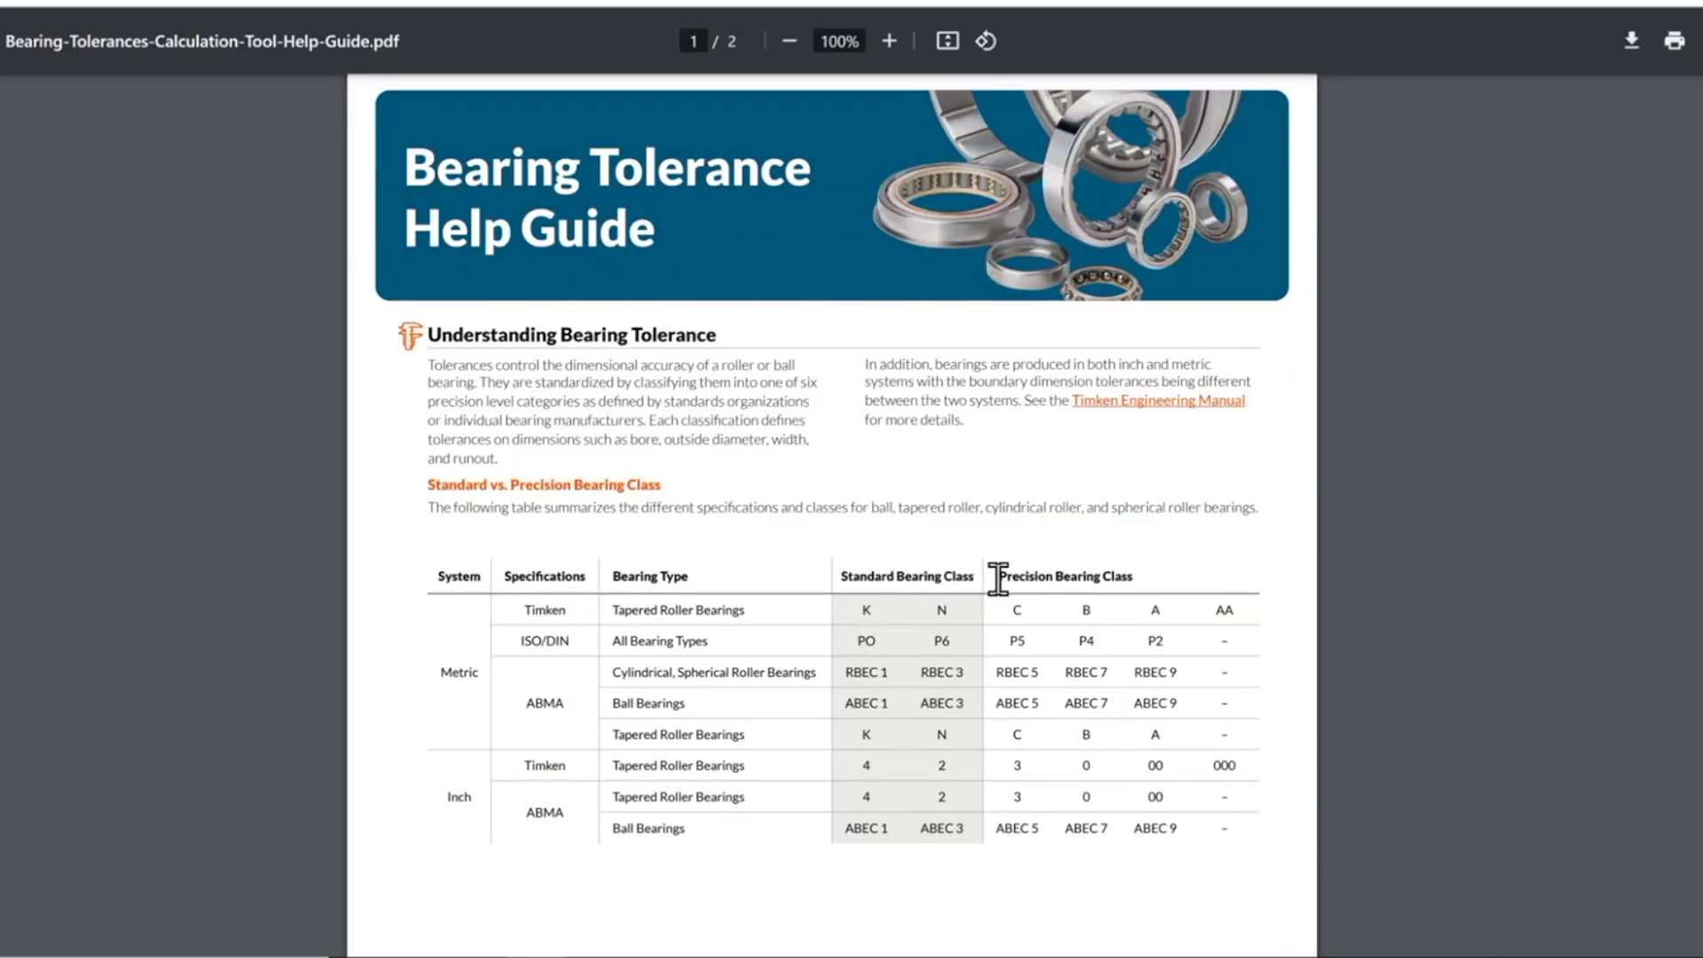
{"action": "scroll", "coordinate": [993, 585], "scroll_direction": "down", "scroll_amount": 1}
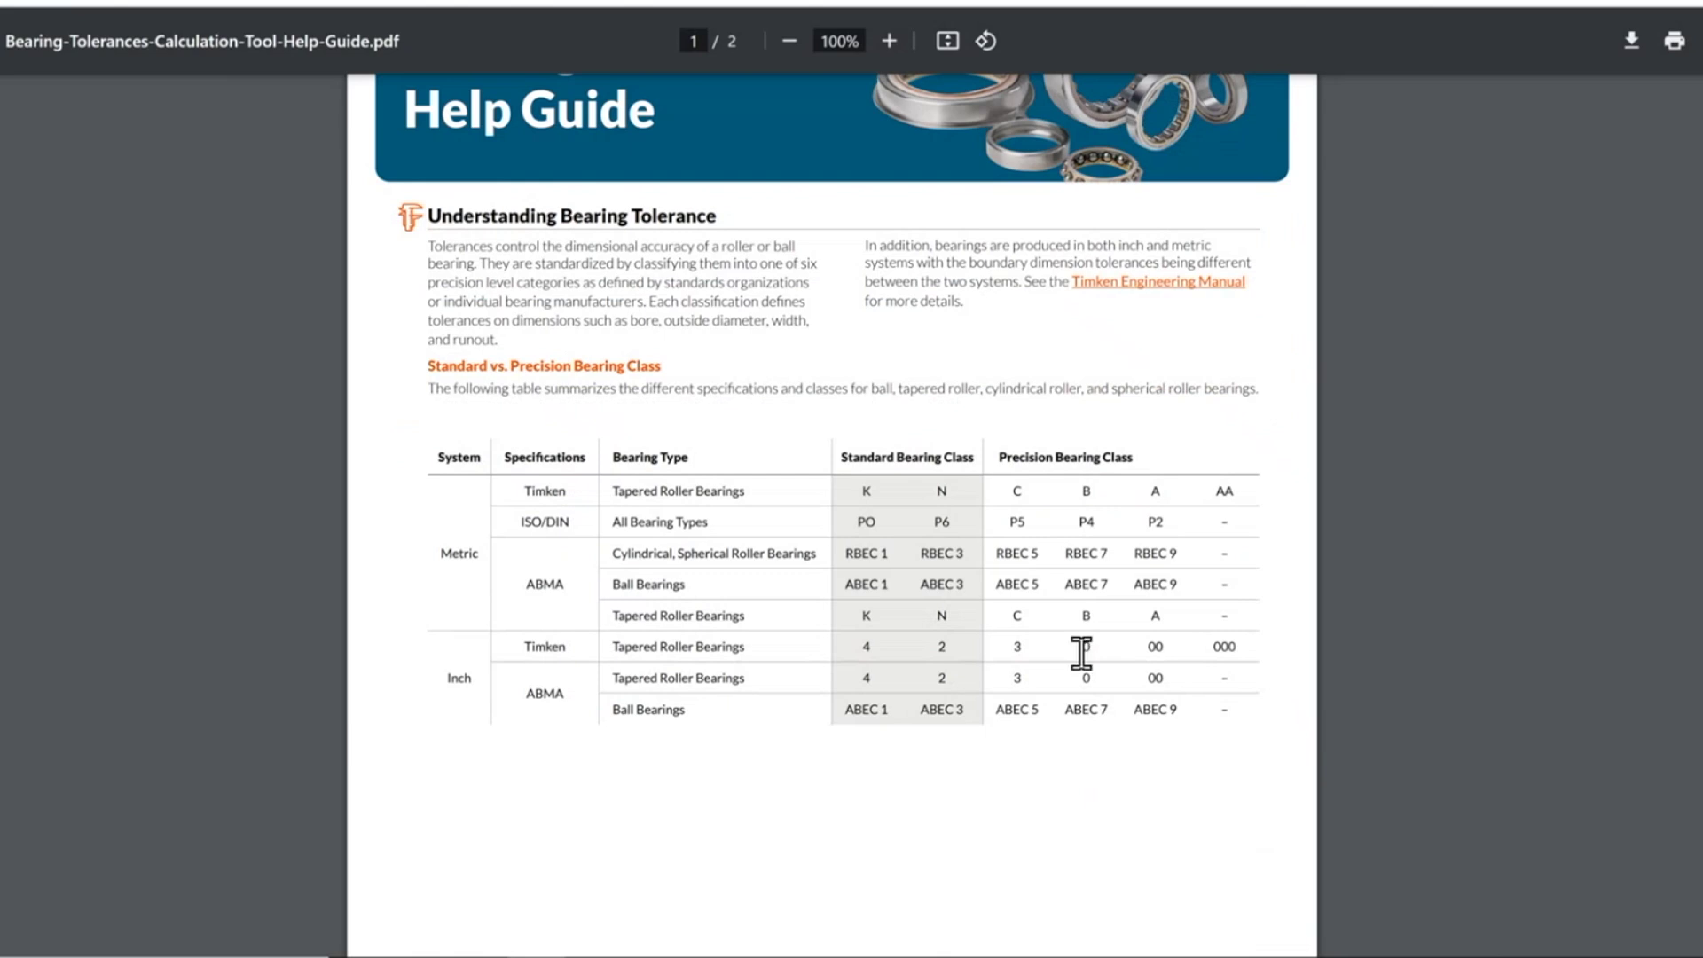
{"action": "left_click_drag", "start_coordinate": [843, 456], "coordinate": [989, 488]}
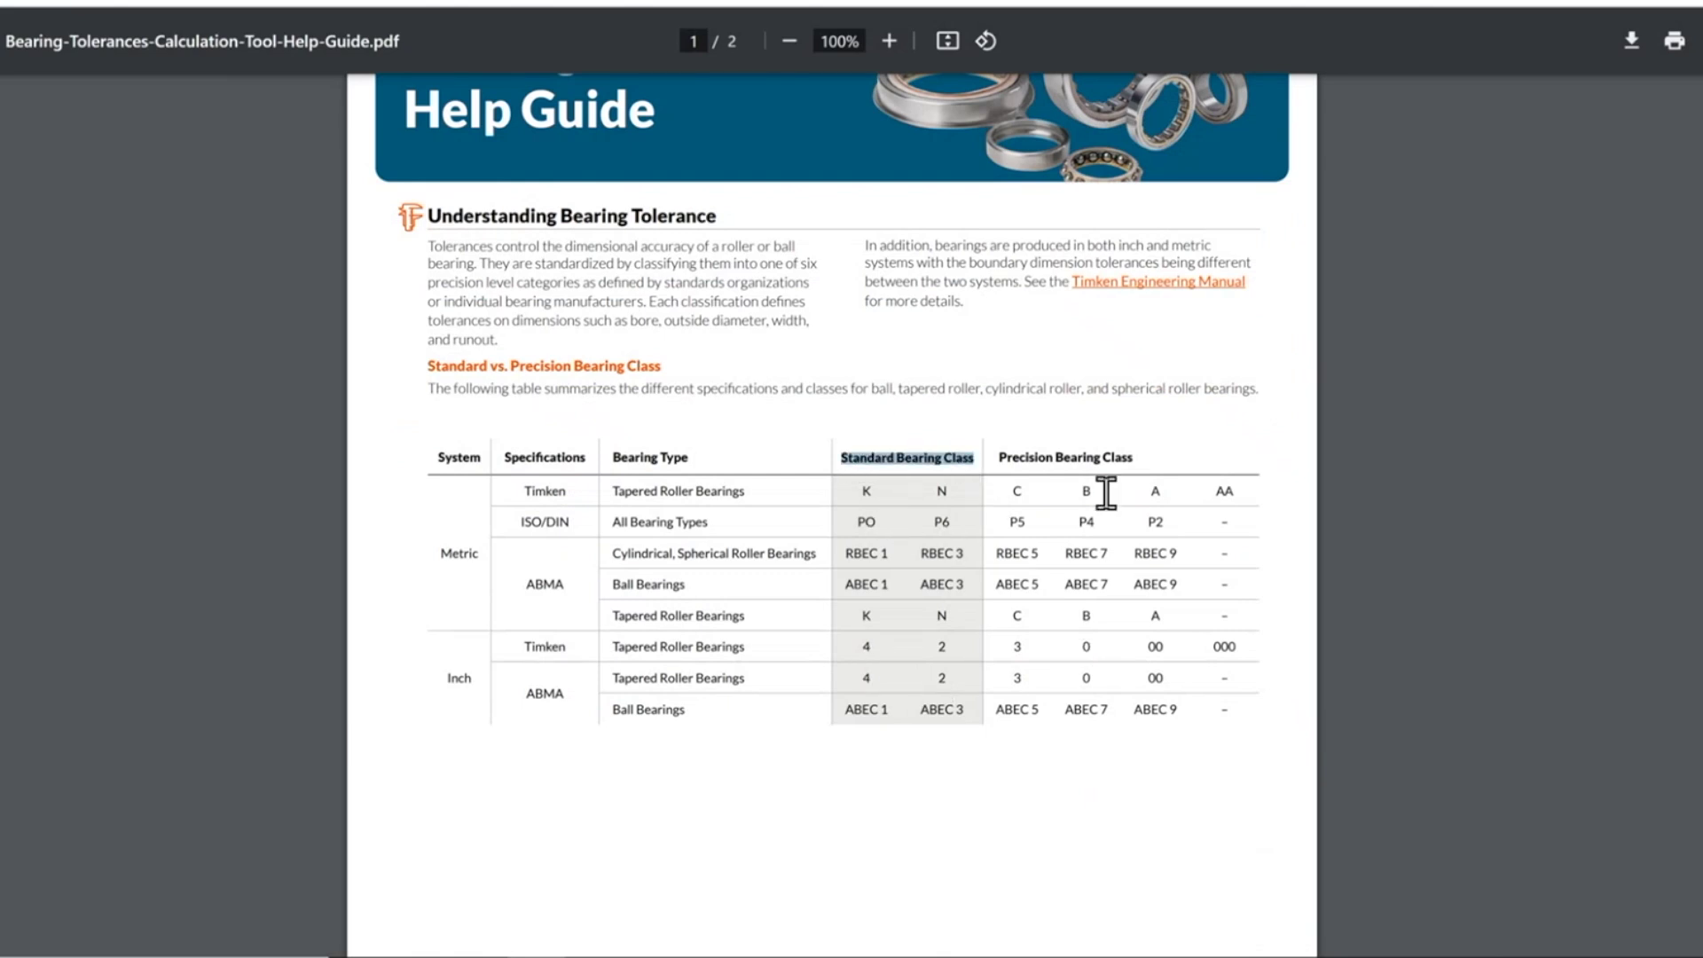
{"action": "left_click_drag", "start_coordinate": [998, 457], "coordinate": [1148, 462]}
{"action": "left_click", "coordinate": [1011, 696]}
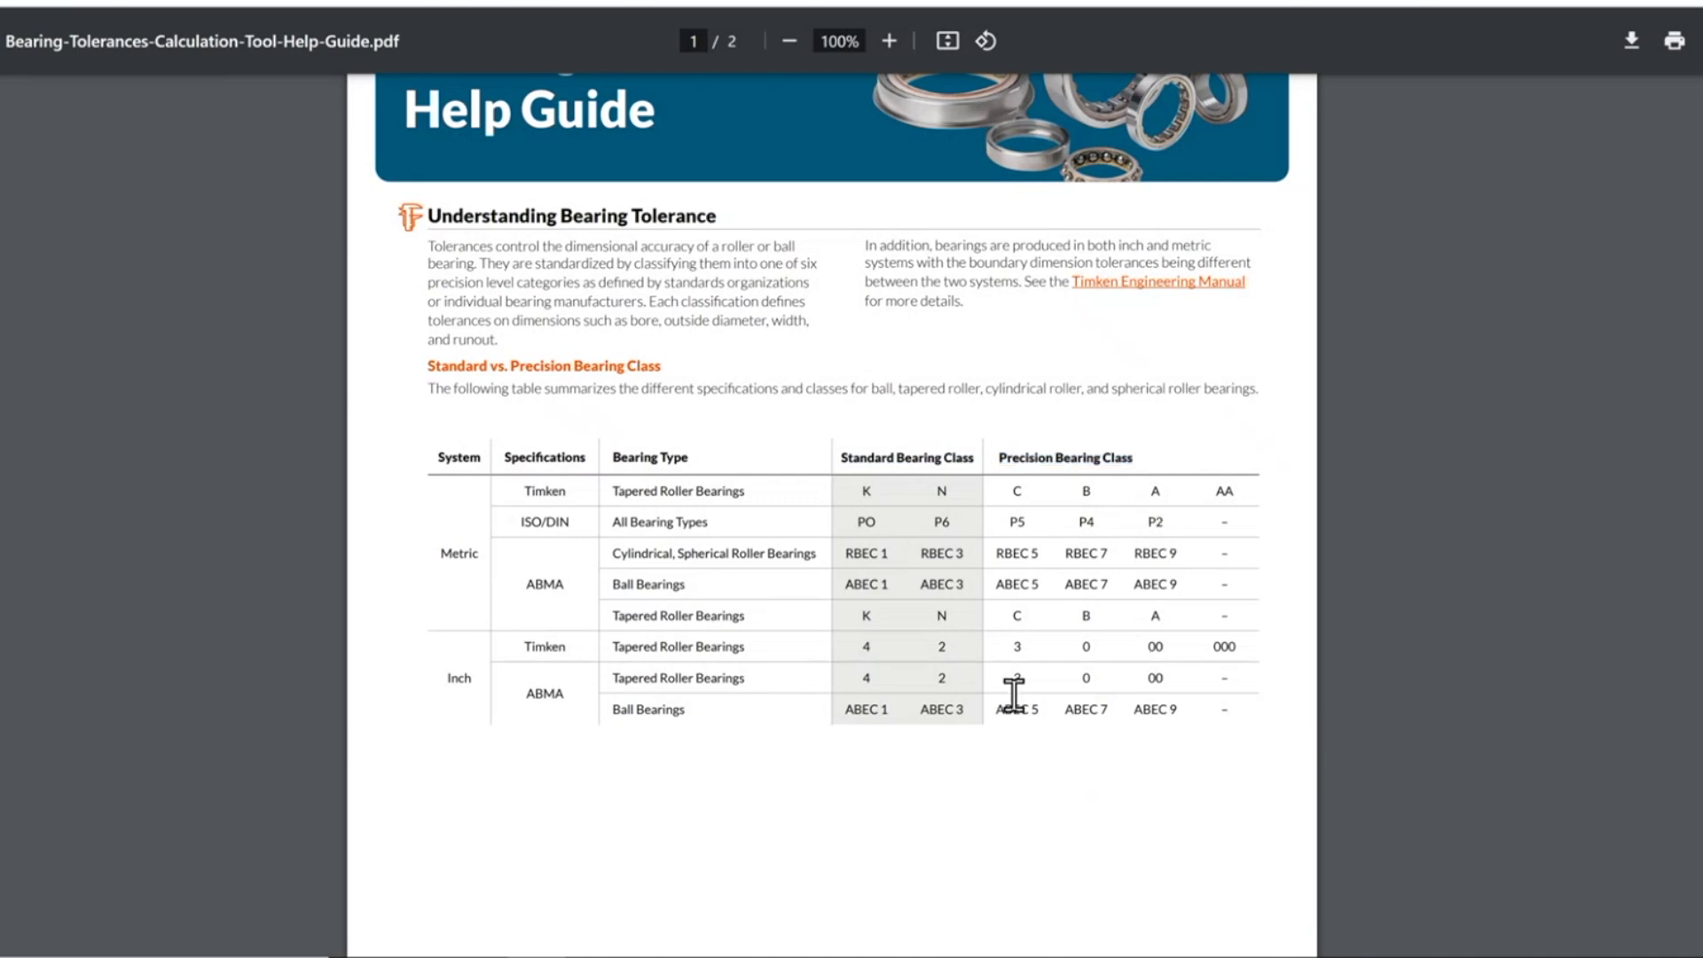
{"action": "scroll", "coordinate": [784, 709], "scroll_direction": "up", "scroll_amount": 1}
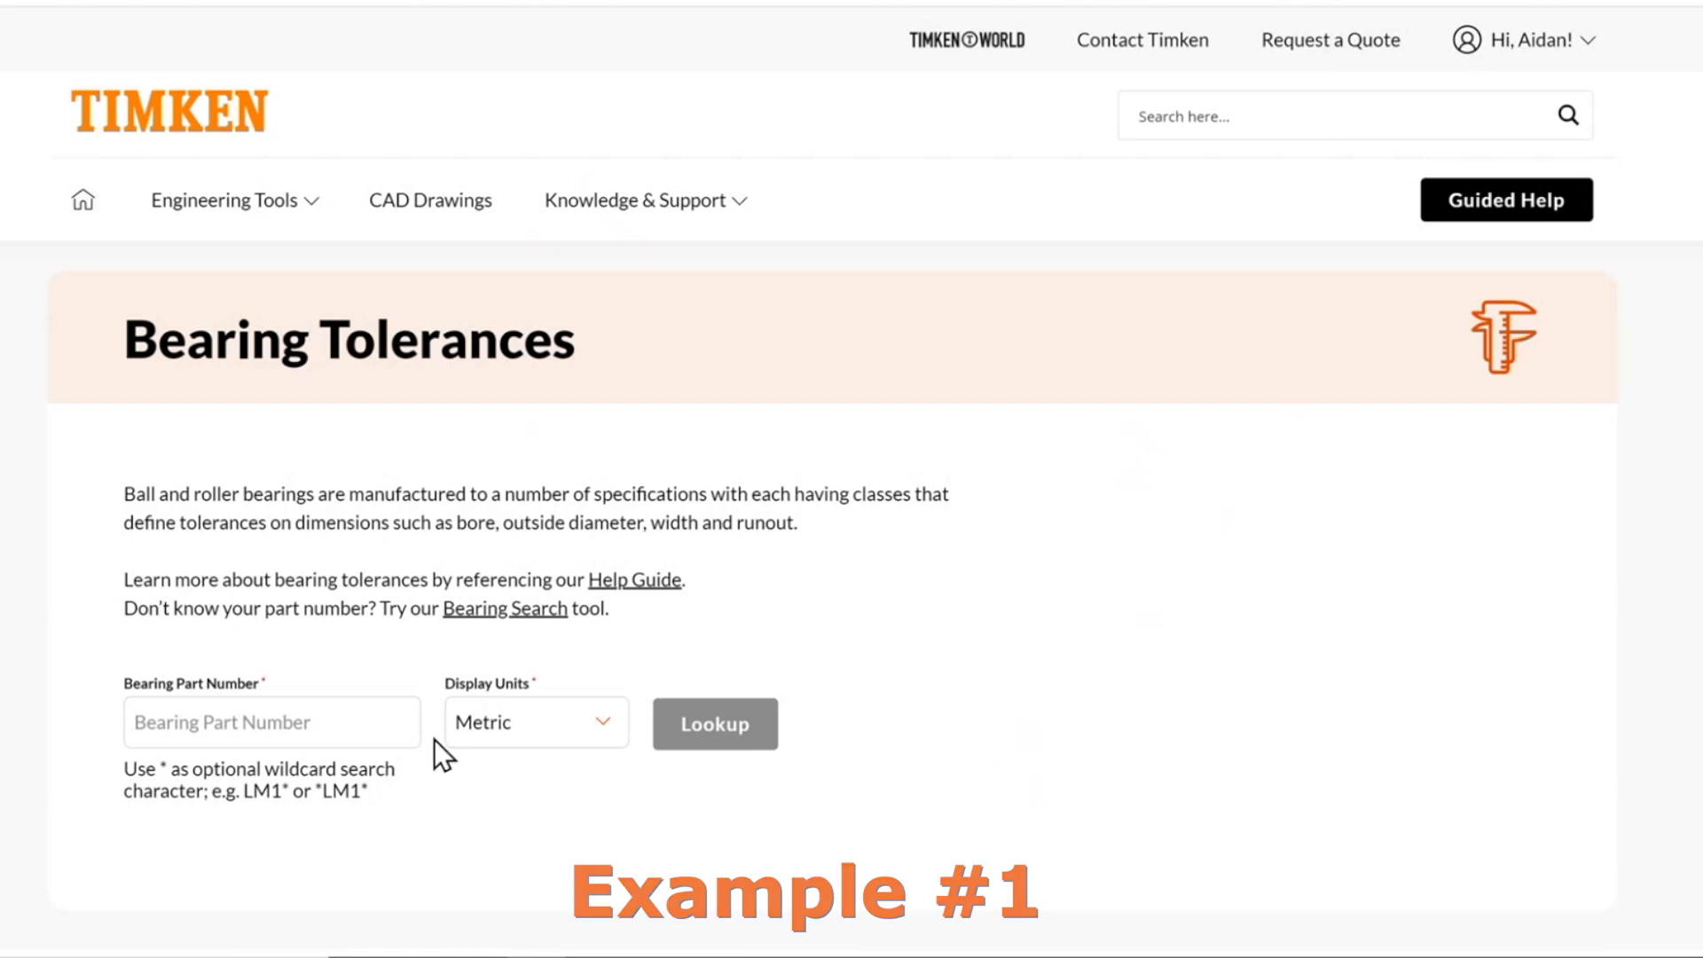
Look up bearing part number 32012x with metric display units and select the matching 32012X tapered single bearing
{"action": "left_click", "coordinate": [281, 709]}
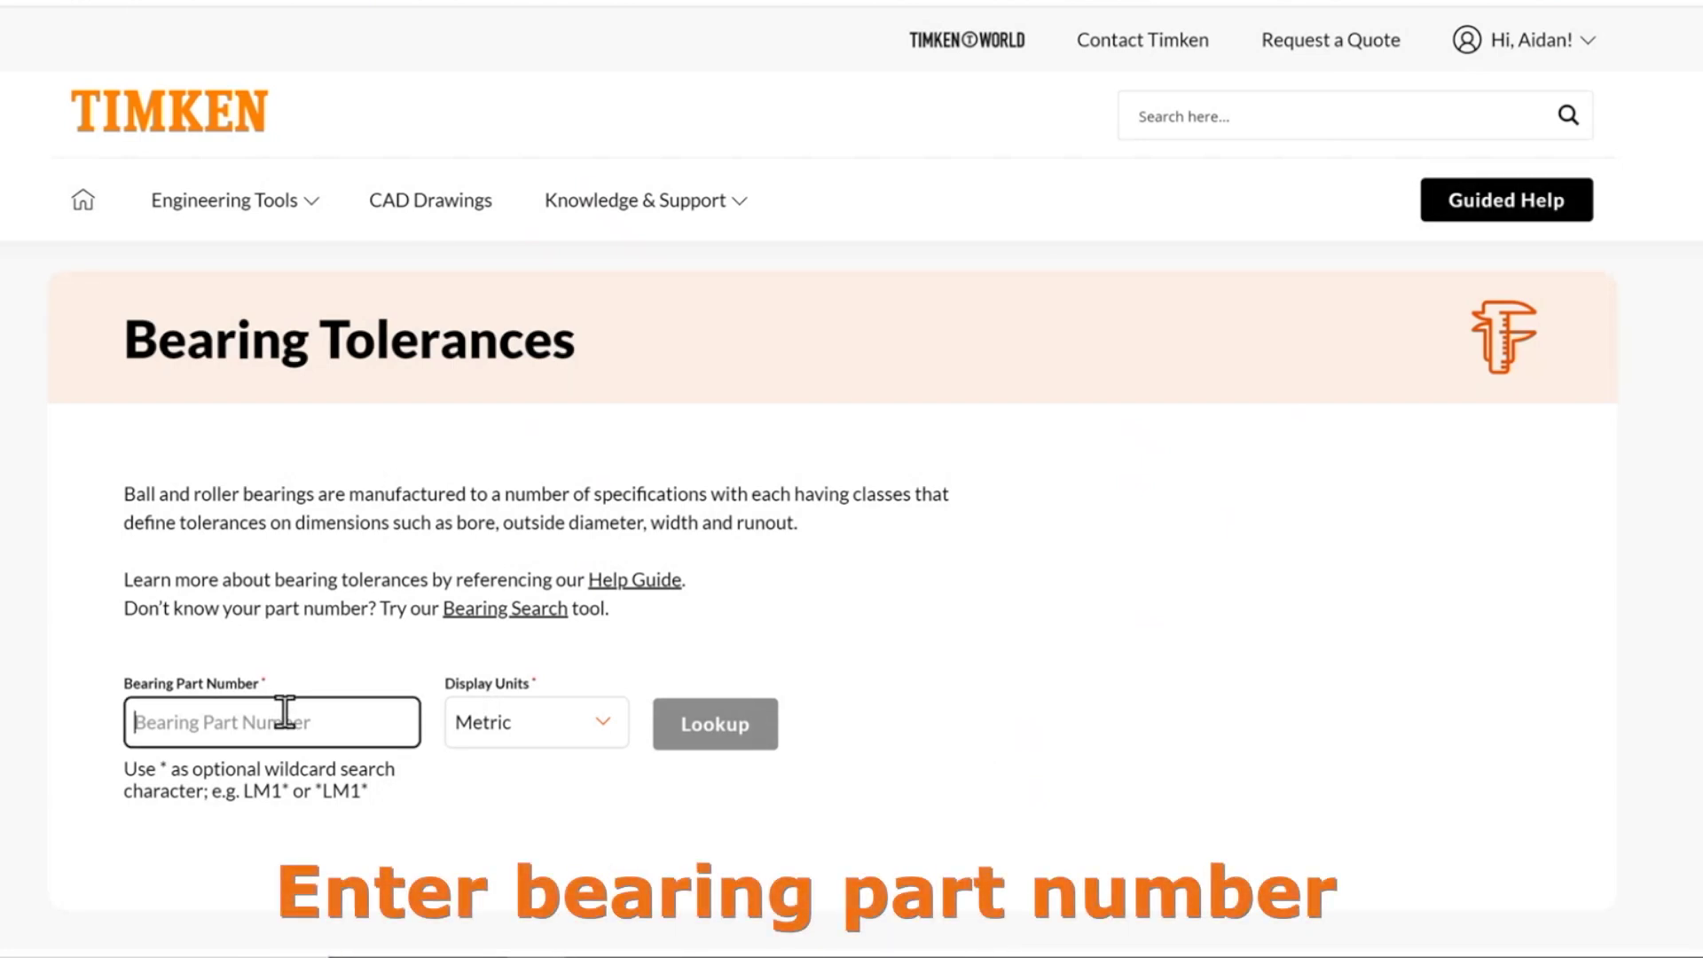
{"action": "type", "text": "32012"}
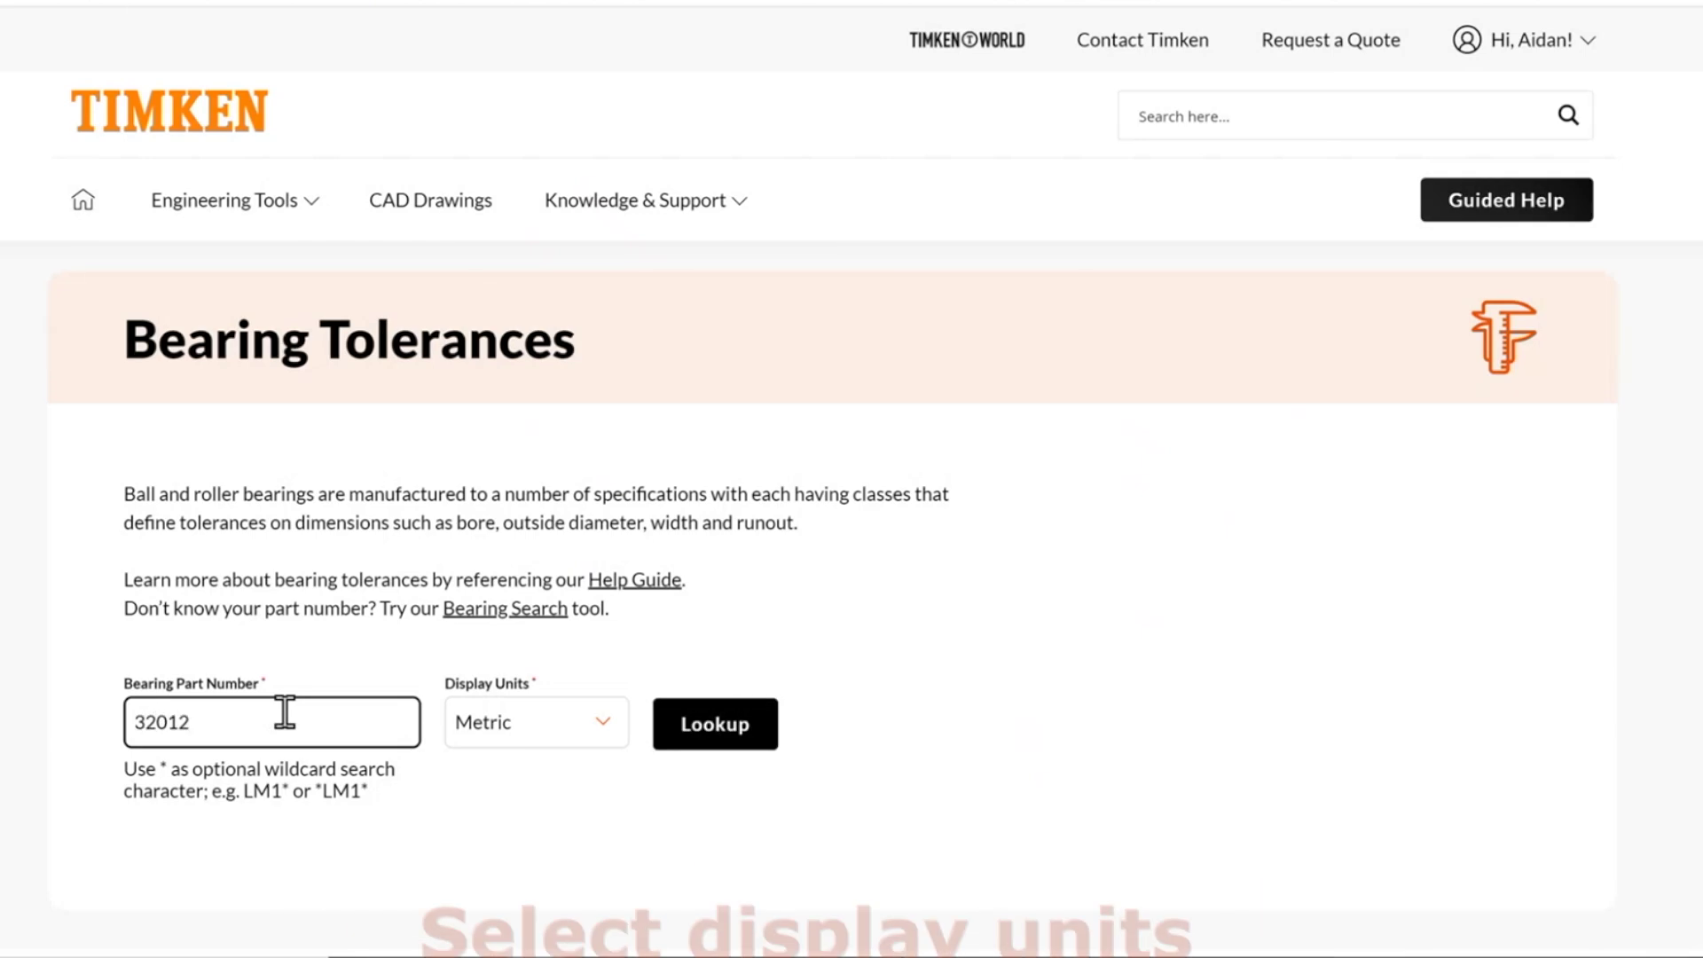
{"action": "type", "text": "x"}
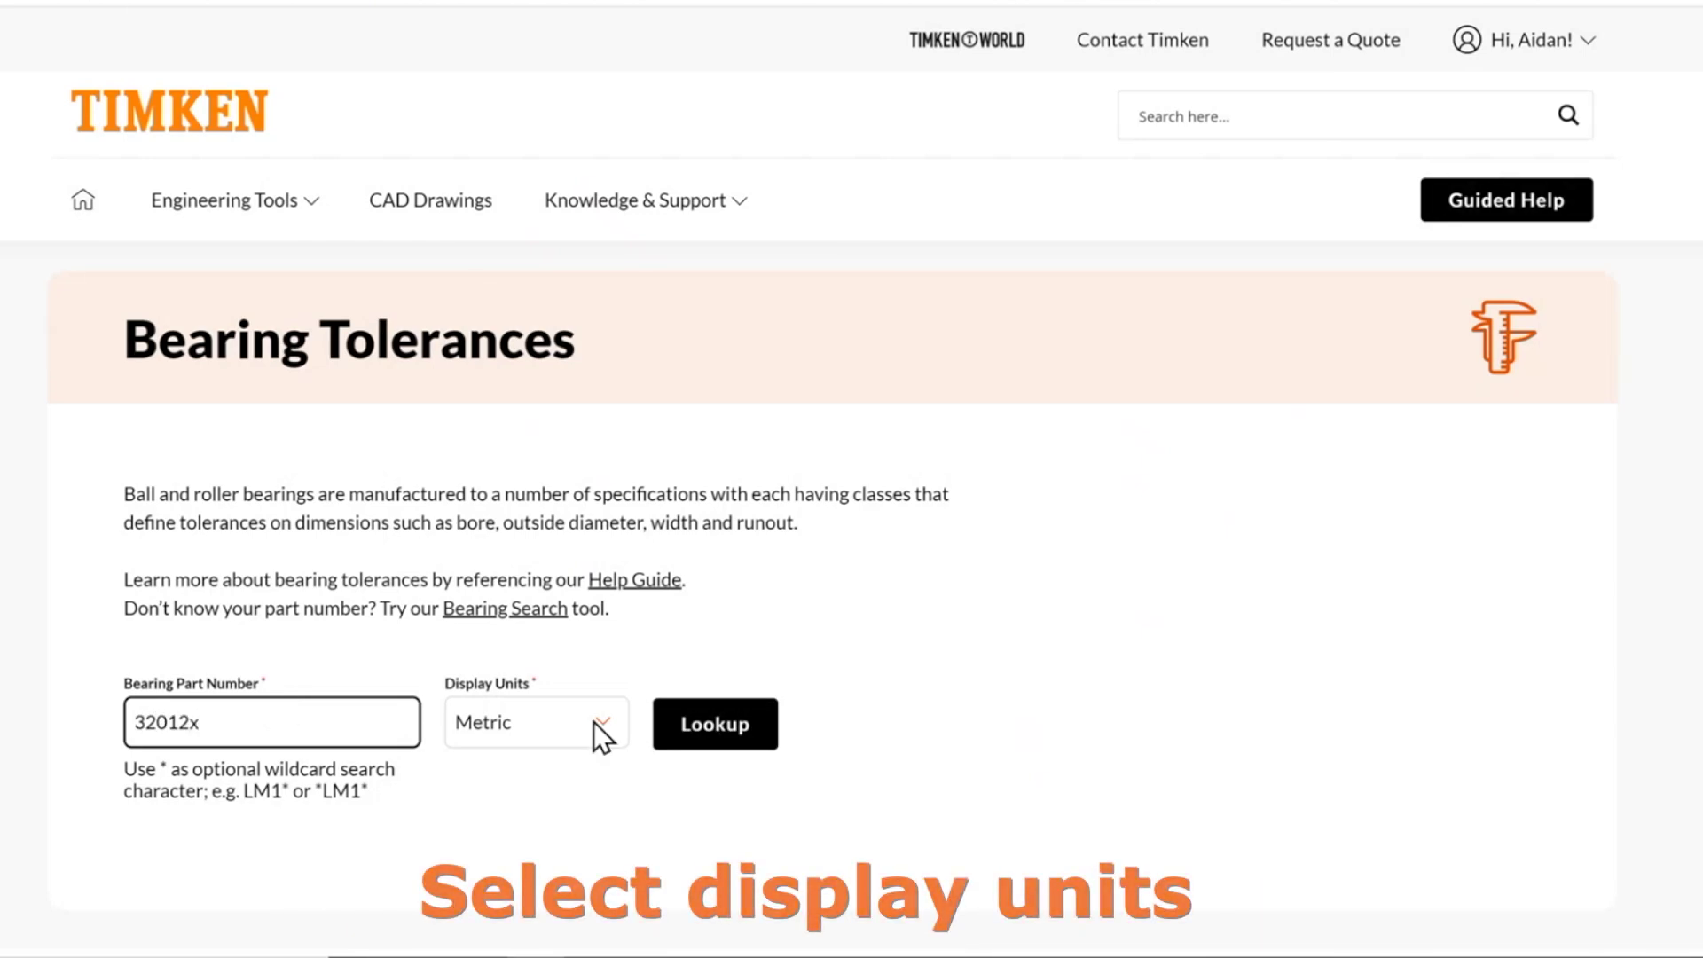
{"action": "left_click", "coordinate": [745, 736]}
{"action": "left_click", "coordinate": [273, 400]}
{"action": "left_click", "coordinate": [289, 782]}
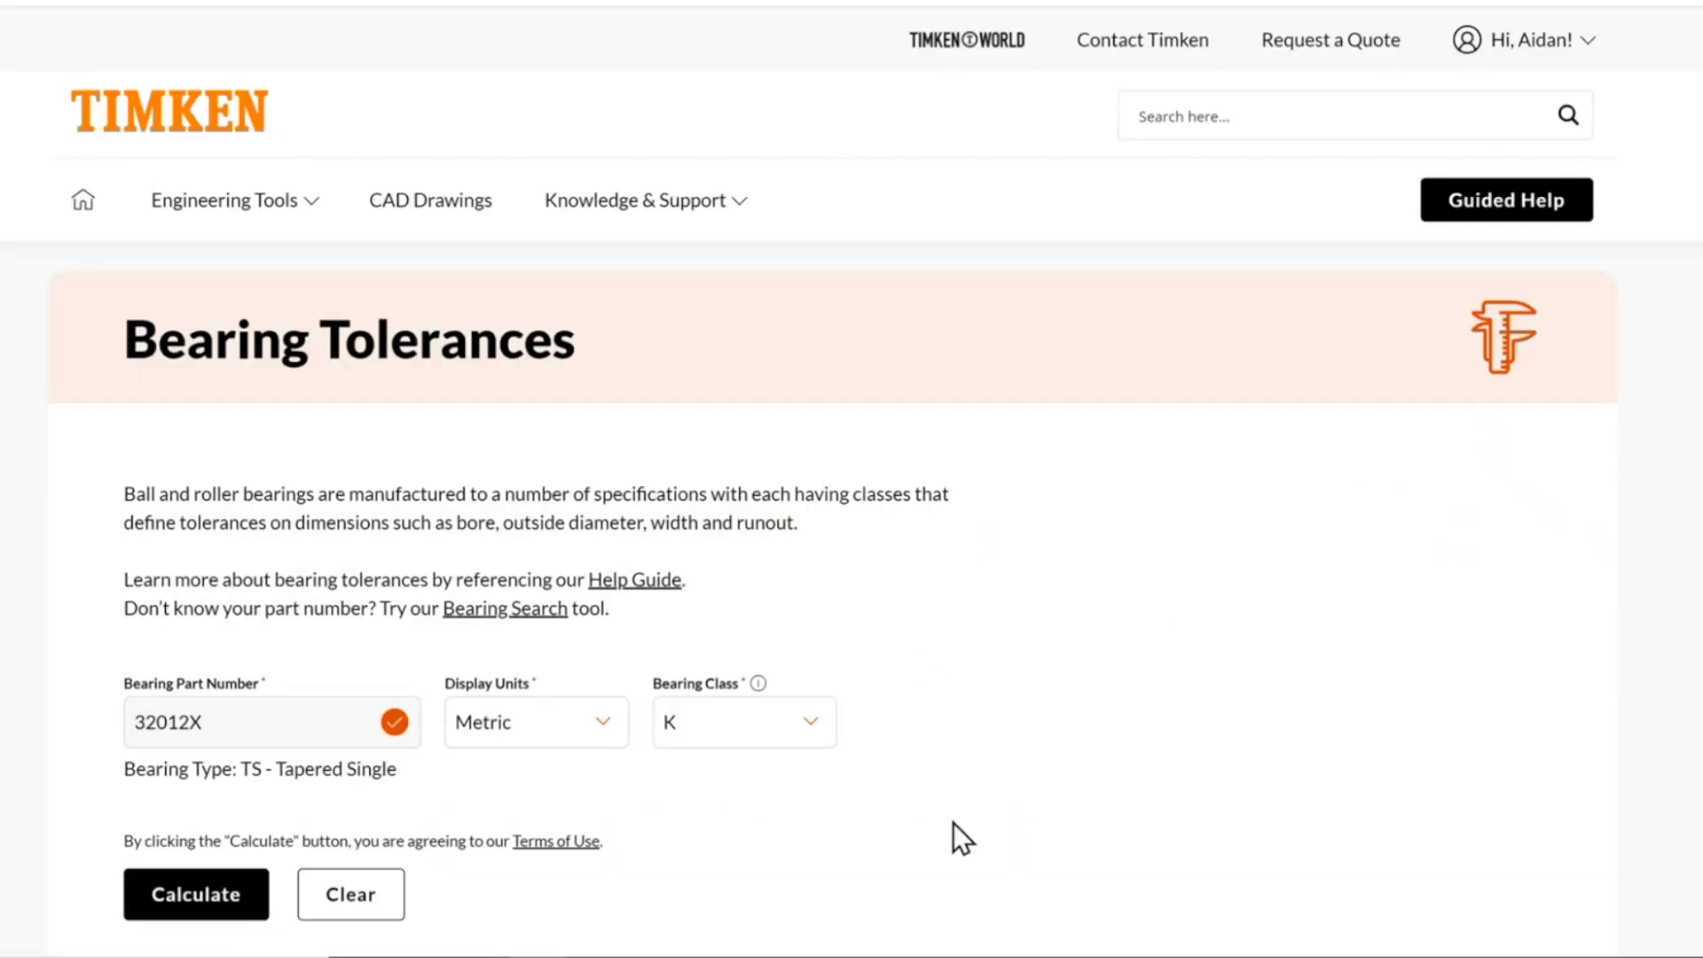
Check the bearing class explanation, choose class K and calculate the tolerances for 32012X
{"action": "scroll", "coordinate": [1077, 709], "scroll_direction": "down", "scroll_amount": 1}
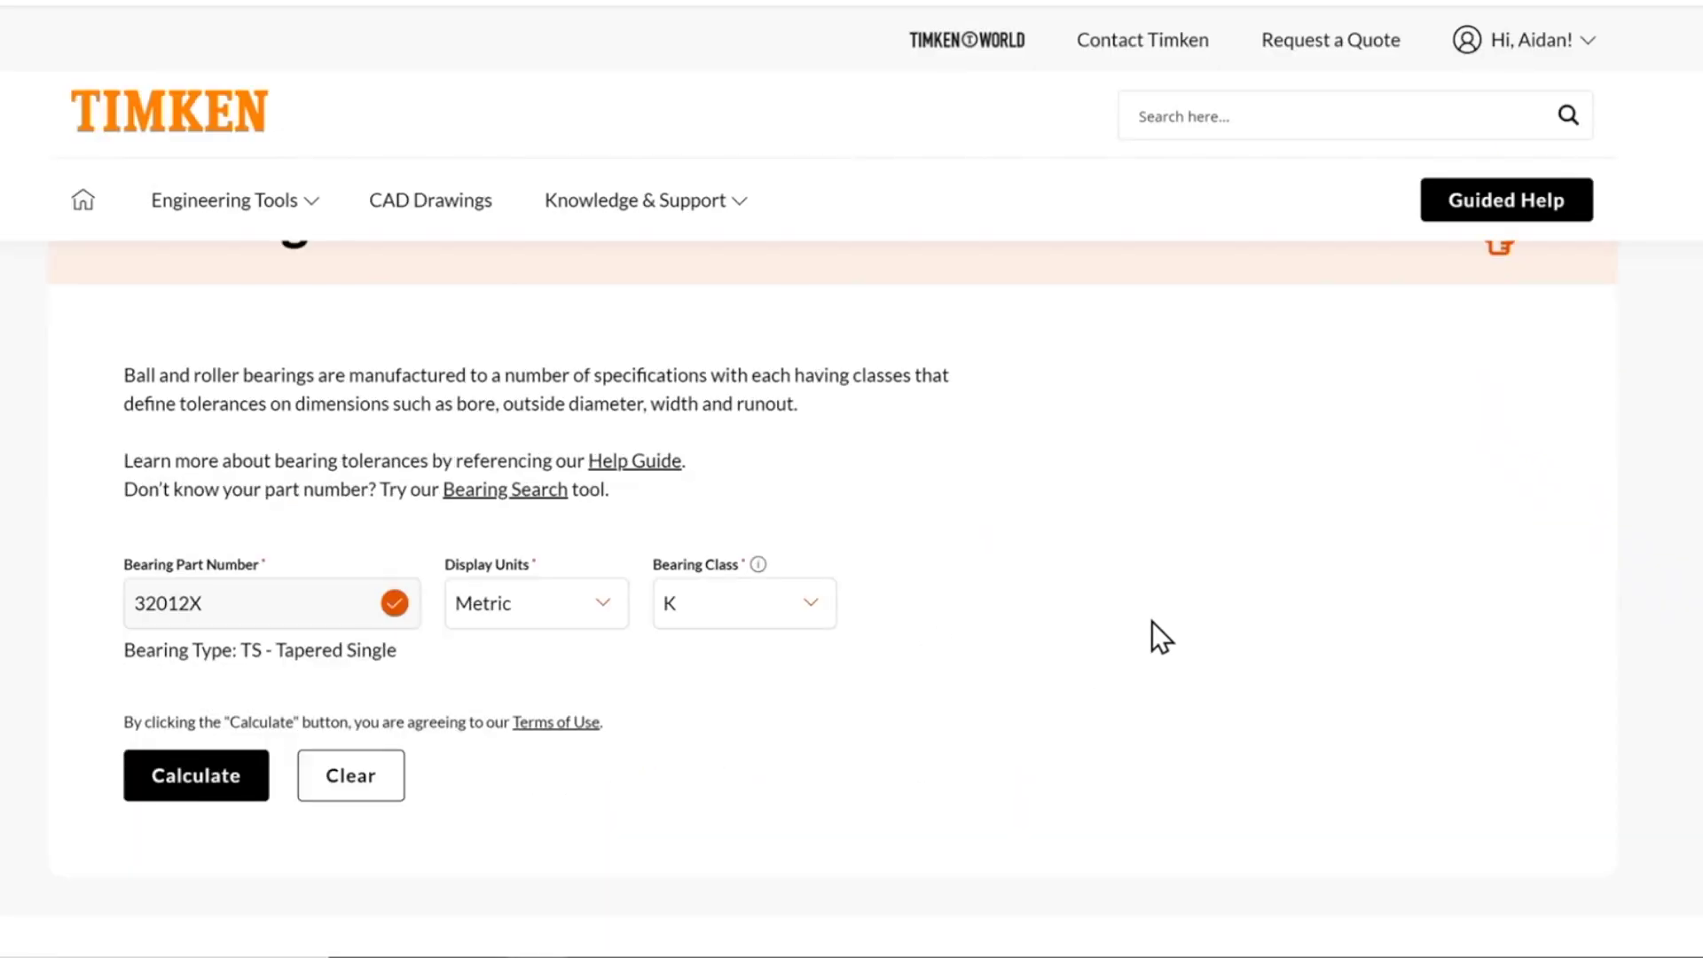
{"action": "left_click", "coordinate": [755, 563]}
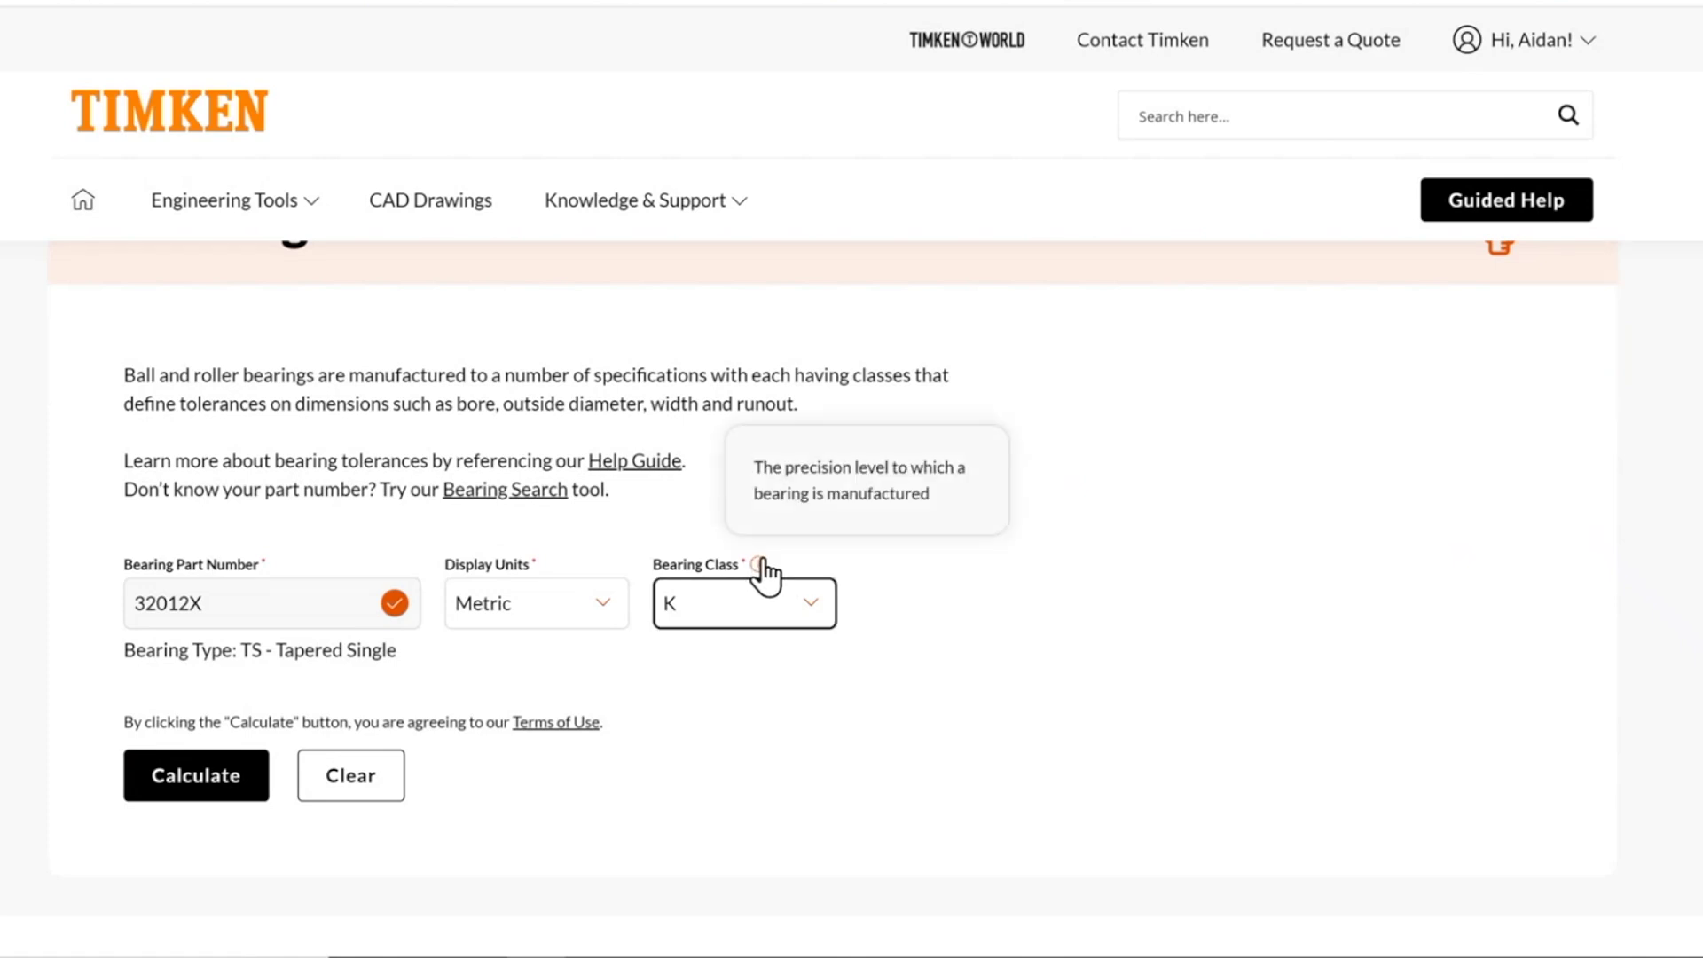
{"action": "left_click", "coordinate": [812, 603]}
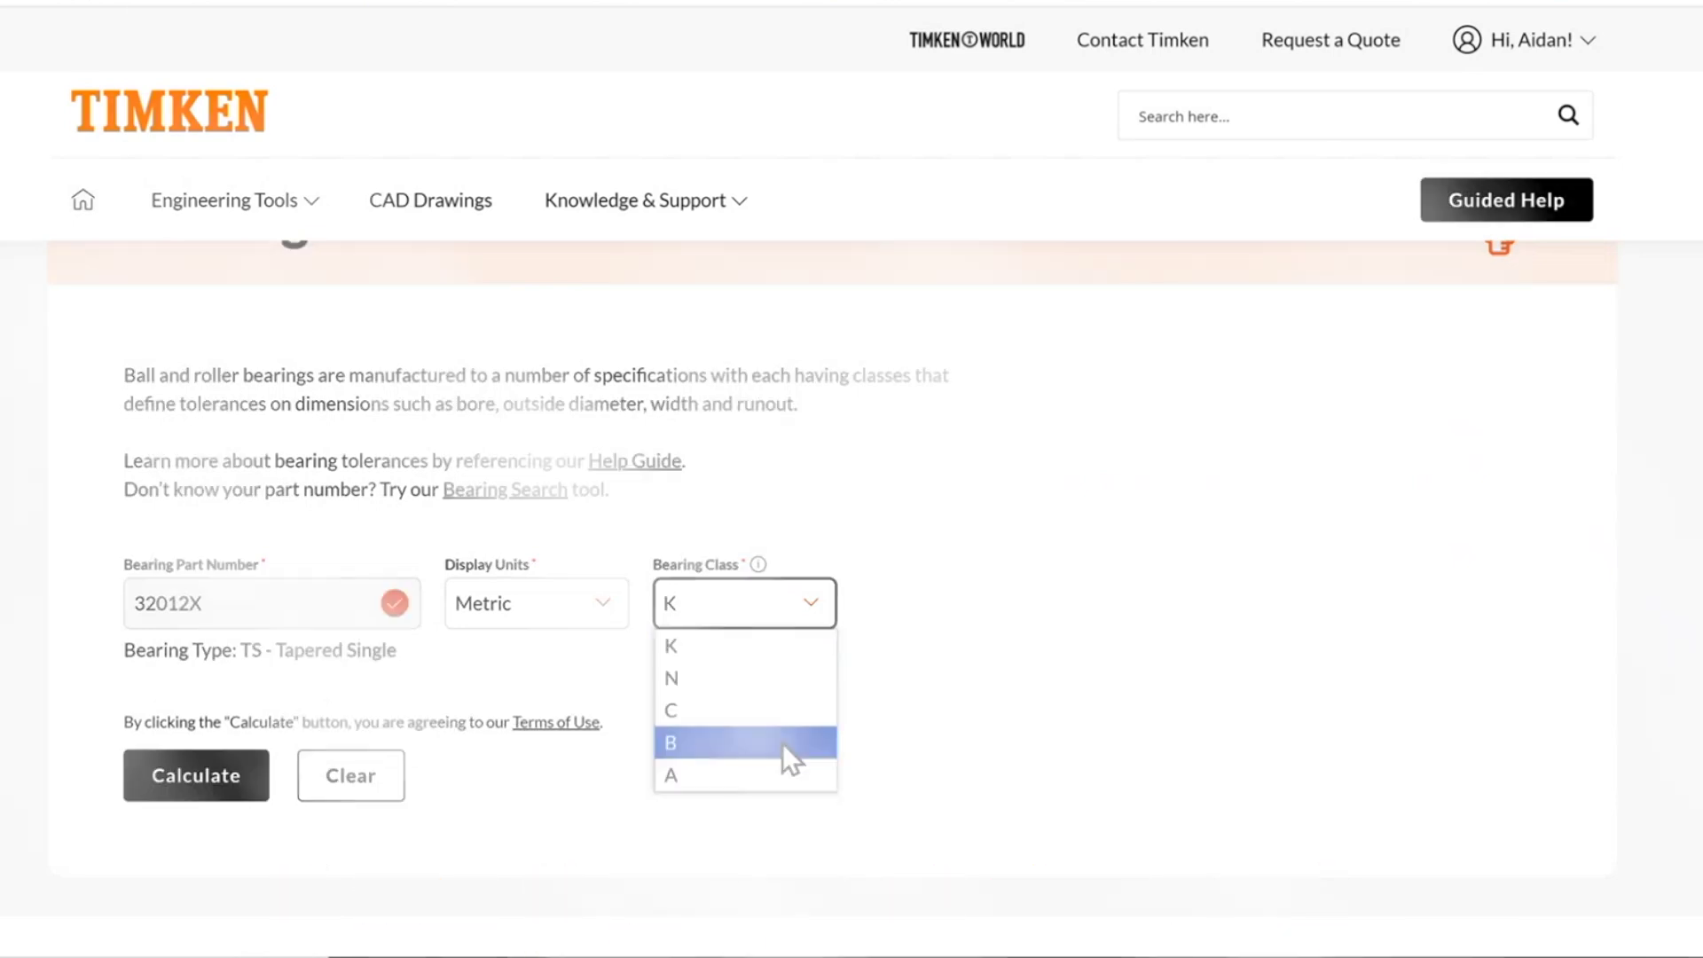
{"action": "left_click", "coordinate": [727, 644]}
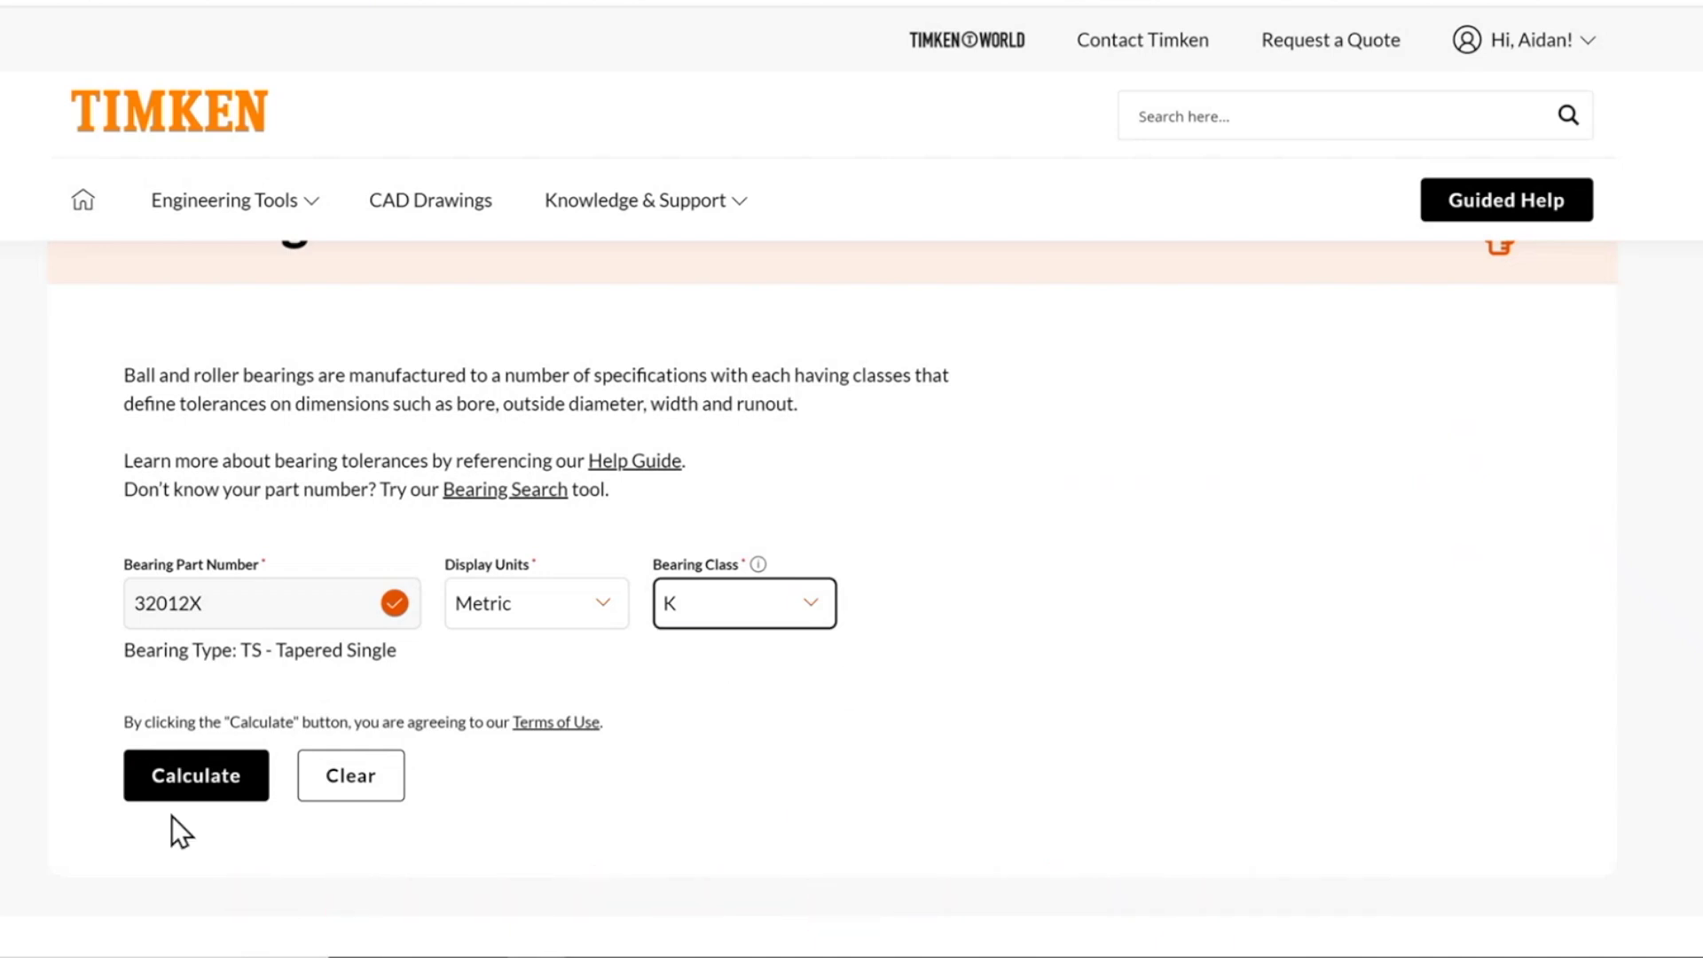
{"action": "left_click", "coordinate": [184, 791]}
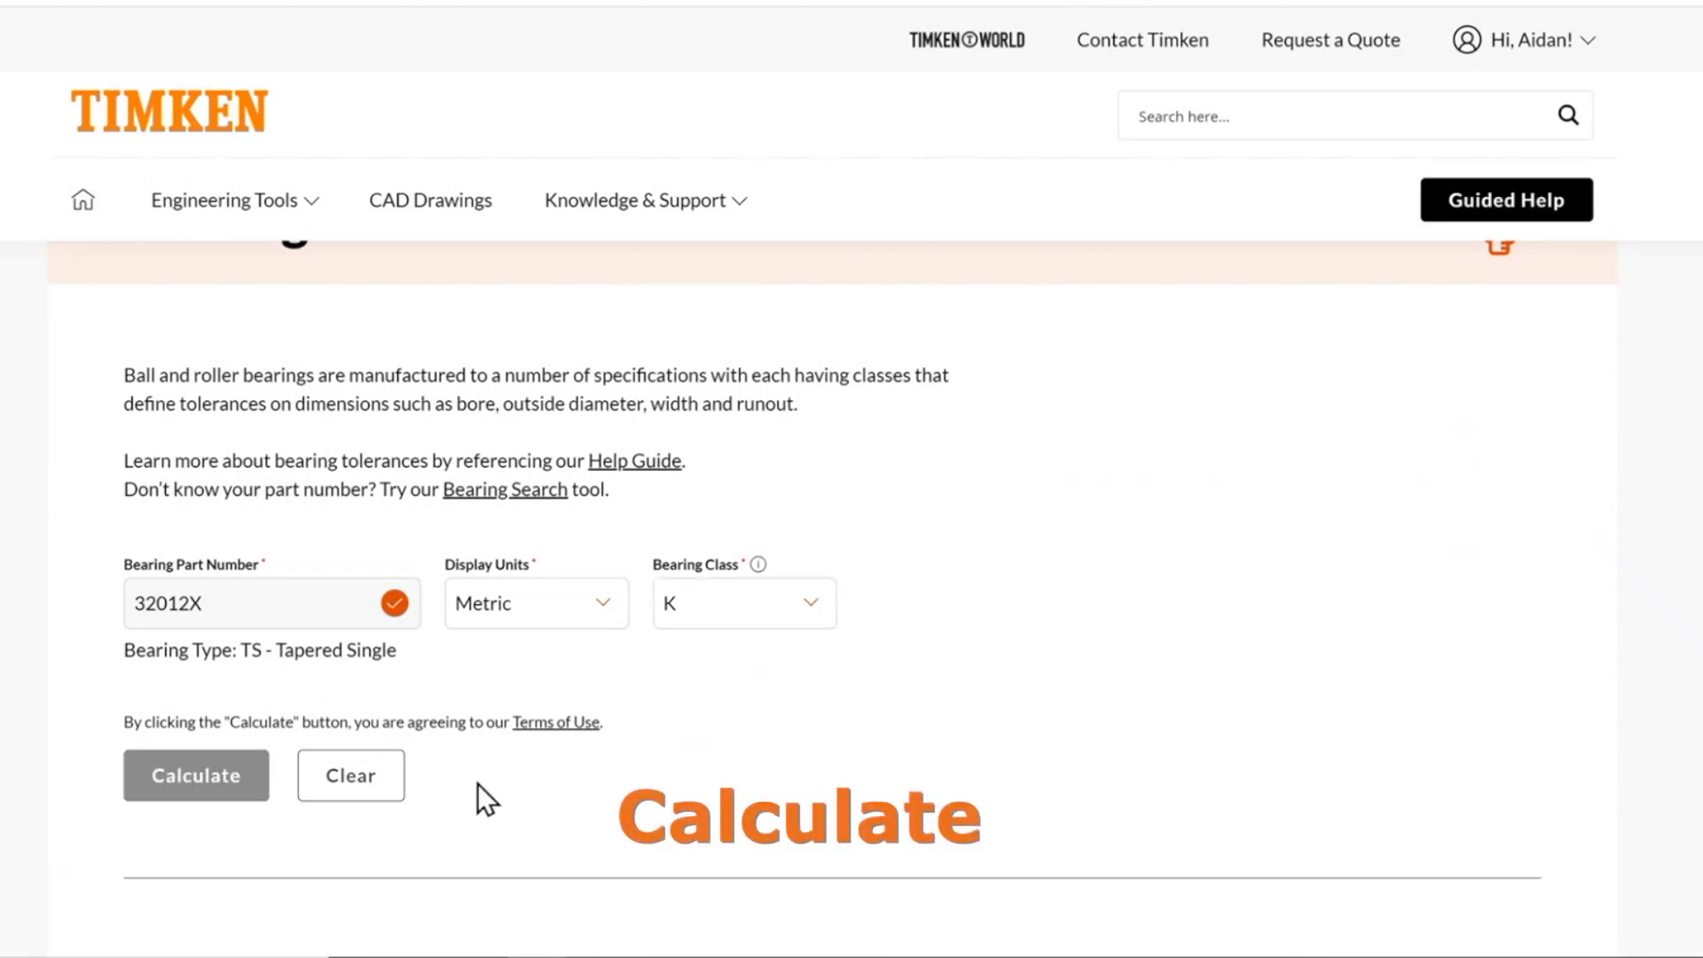
Review the nominal cone bore and cup outer diameter and the class K tolerance table in the metric results
{"action": "scroll", "coordinate": [1275, 700], "scroll_direction": "down", "scroll_amount": 5}
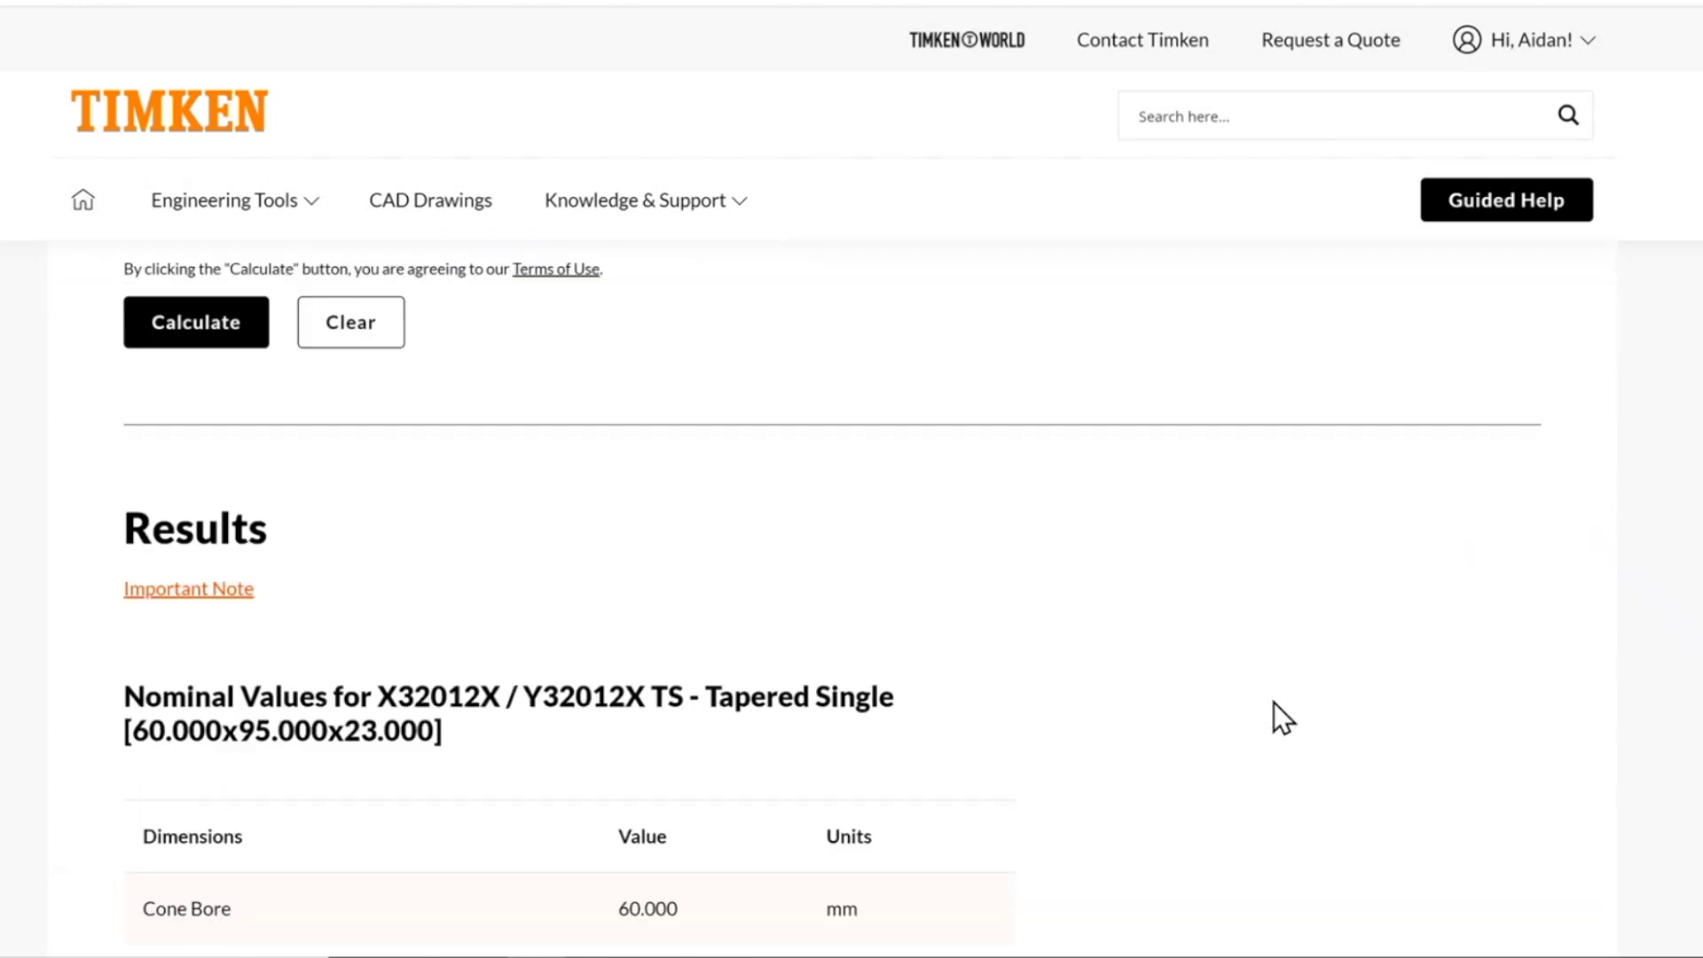
{"action": "scroll", "coordinate": [1274, 703], "scroll_direction": "down", "scroll_amount": 1}
{"action": "scroll", "coordinate": [1265, 699], "scroll_direction": "down", "scroll_amount": 2}
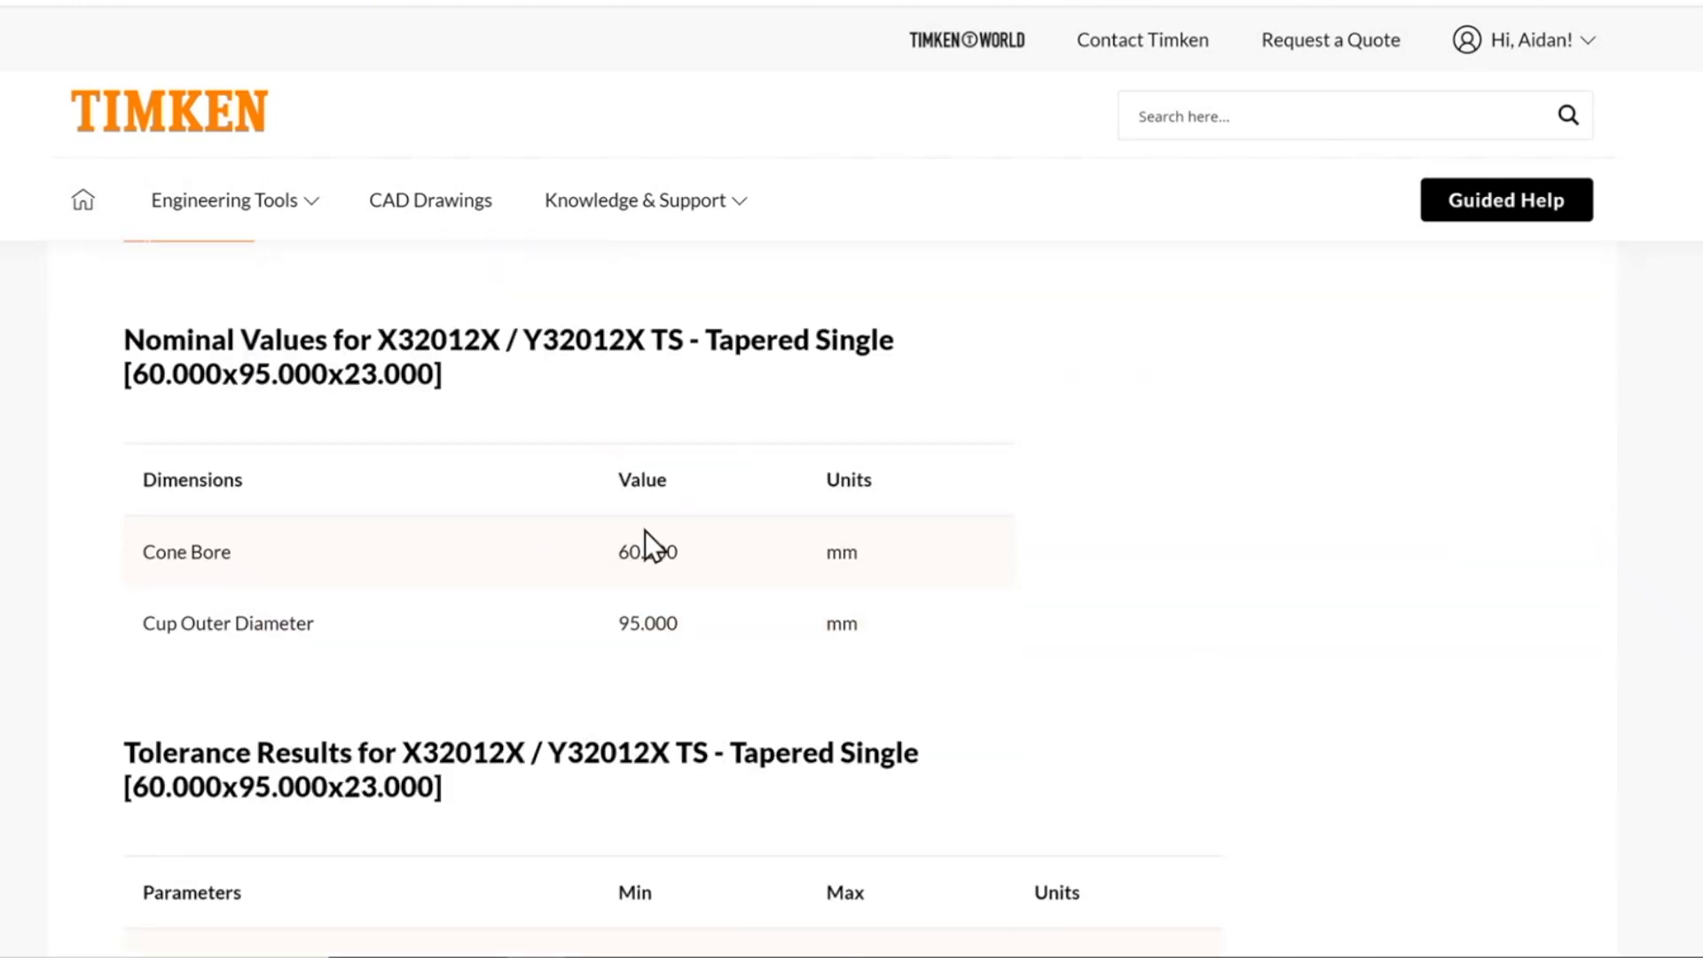
{"action": "left_click_drag", "start_coordinate": [646, 530], "coordinate": [729, 605]}
{"action": "left_click", "coordinate": [1029, 633]}
{"action": "scroll", "coordinate": [1073, 622], "scroll_direction": "down", "scroll_amount": 4}
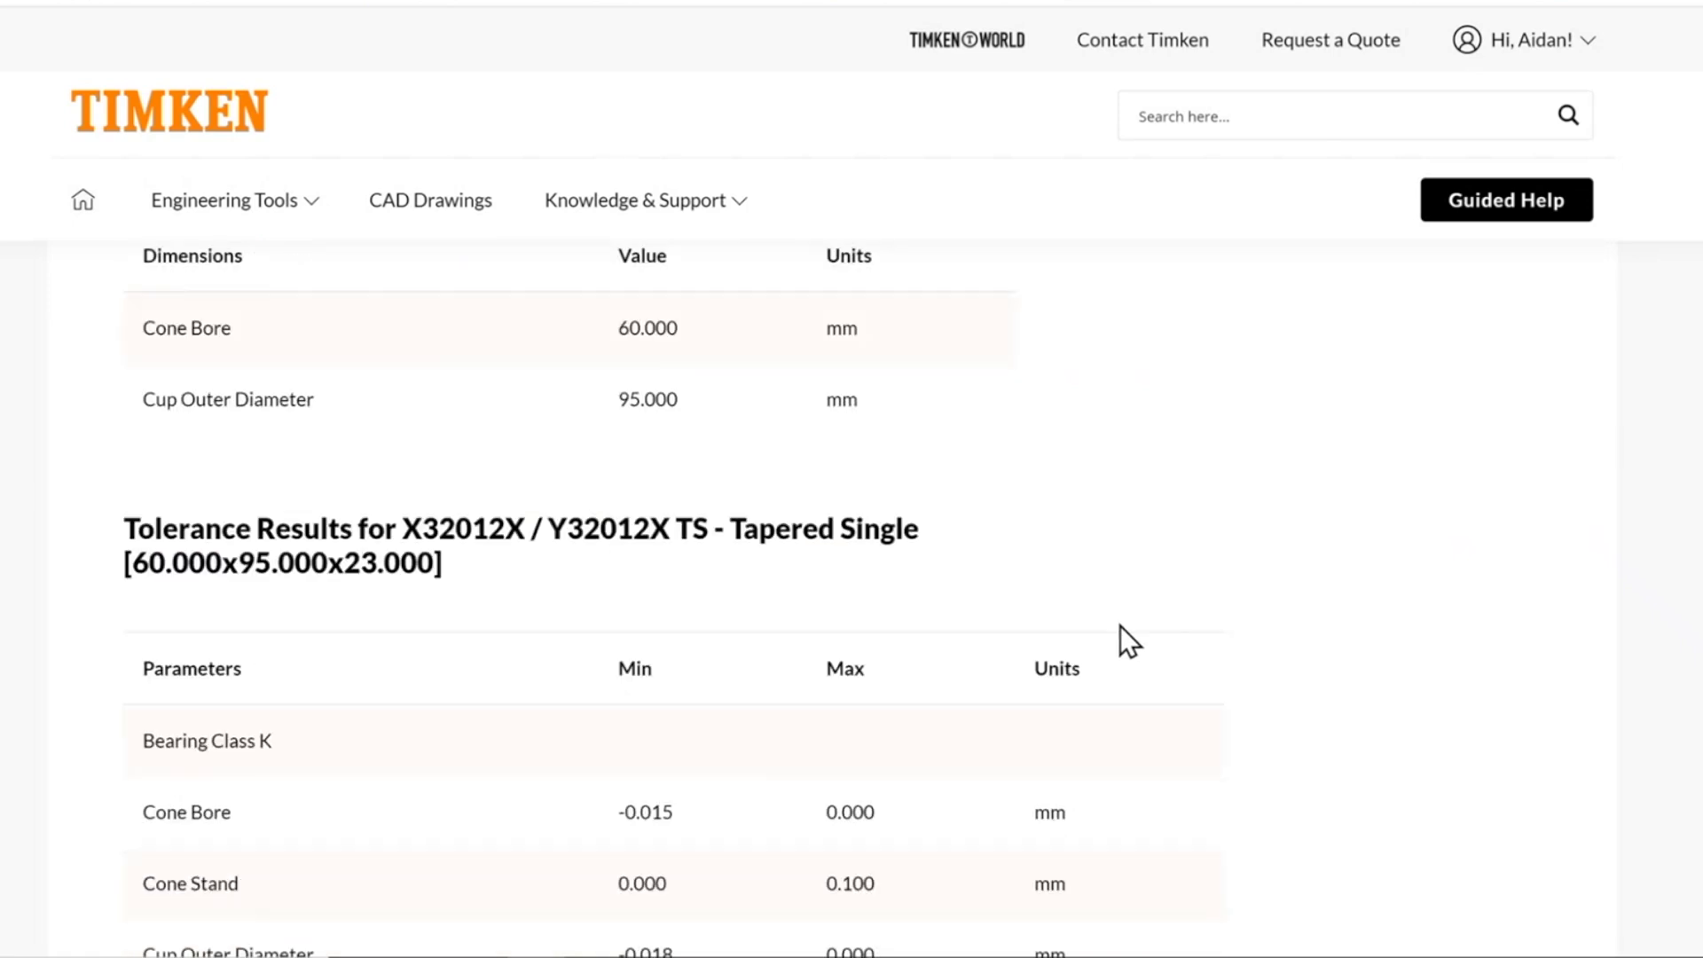
{"action": "scroll", "coordinate": [1125, 626], "scroll_direction": "down", "scroll_amount": 2}
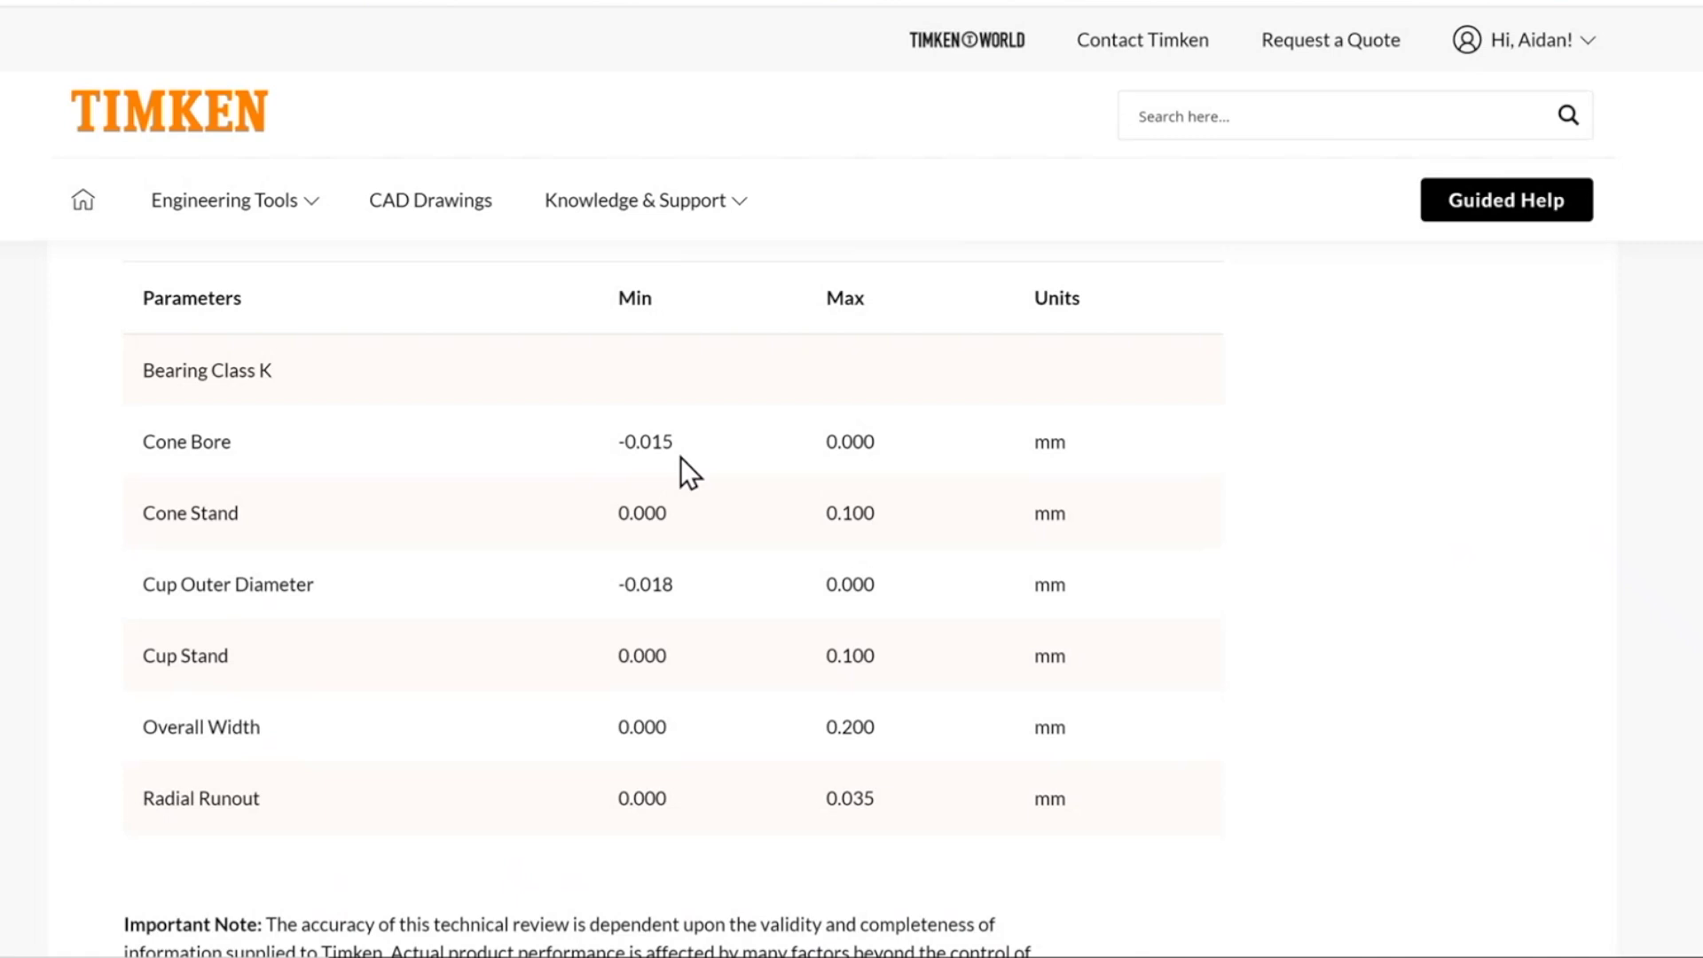
Change the display units to Imperial and recalculate the class K tolerances
{"action": "scroll", "coordinate": [689, 465], "scroll_direction": "up", "scroll_amount": 1}
{"action": "scroll", "coordinate": [689, 474], "scroll_direction": "up", "scroll_amount": 1}
{"action": "scroll", "coordinate": [733, 508], "scroll_direction": "up", "scroll_amount": 10}
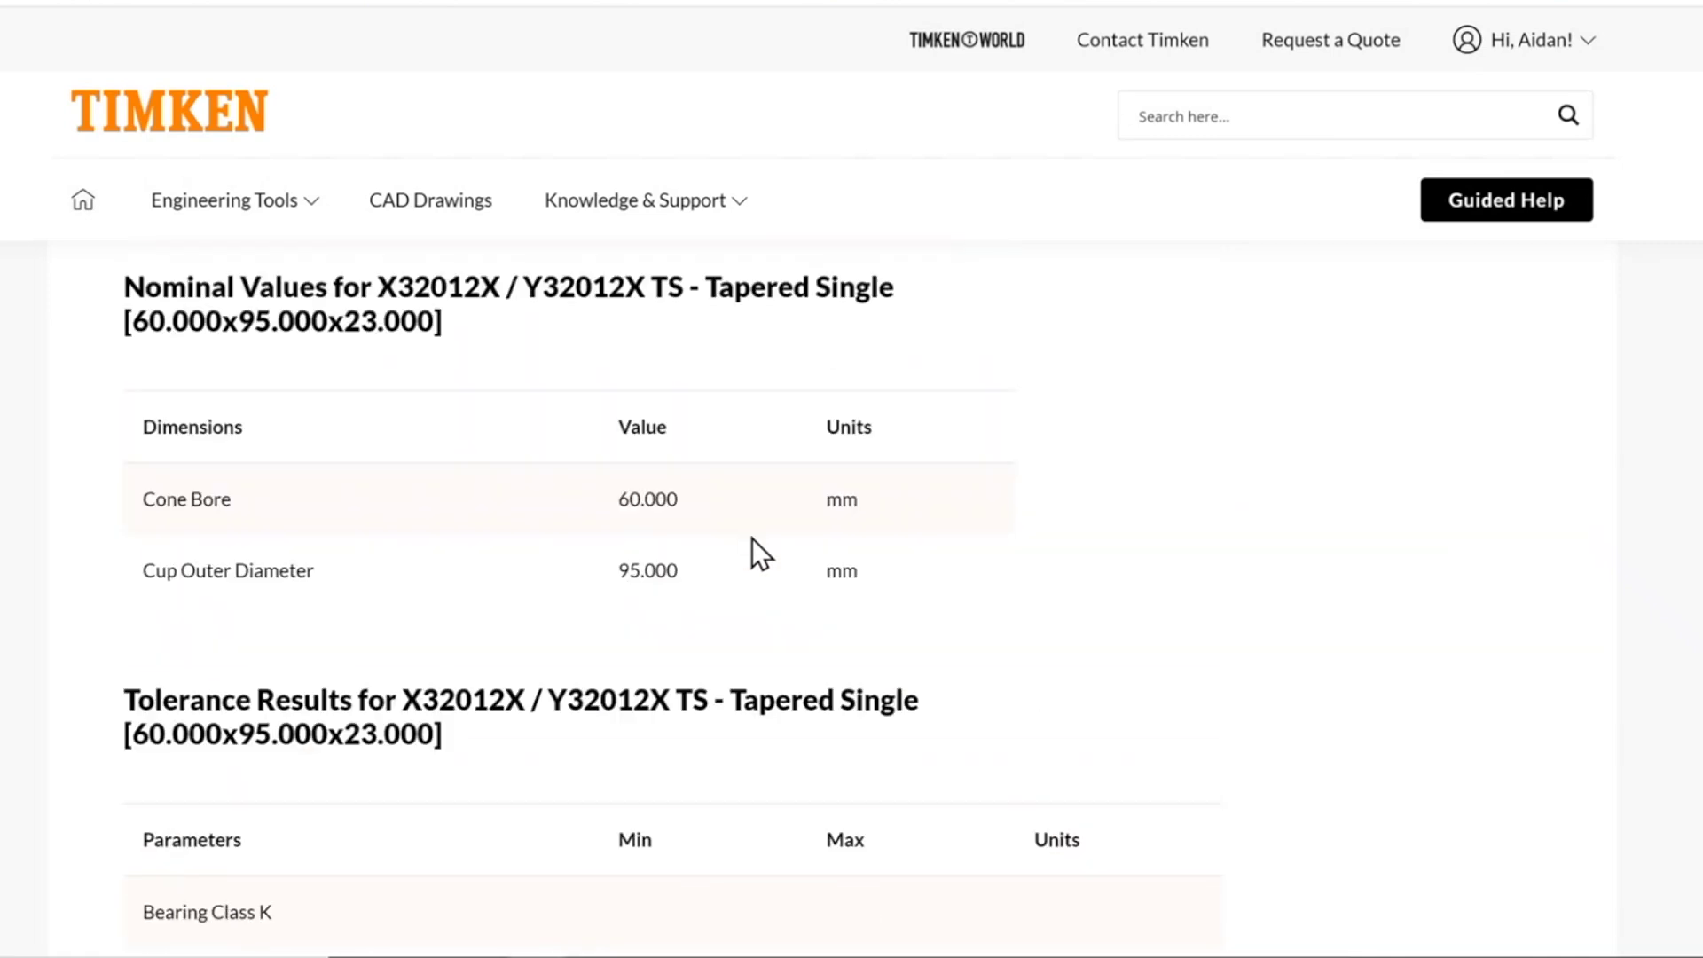
{"action": "left_click", "coordinate": [613, 621]}
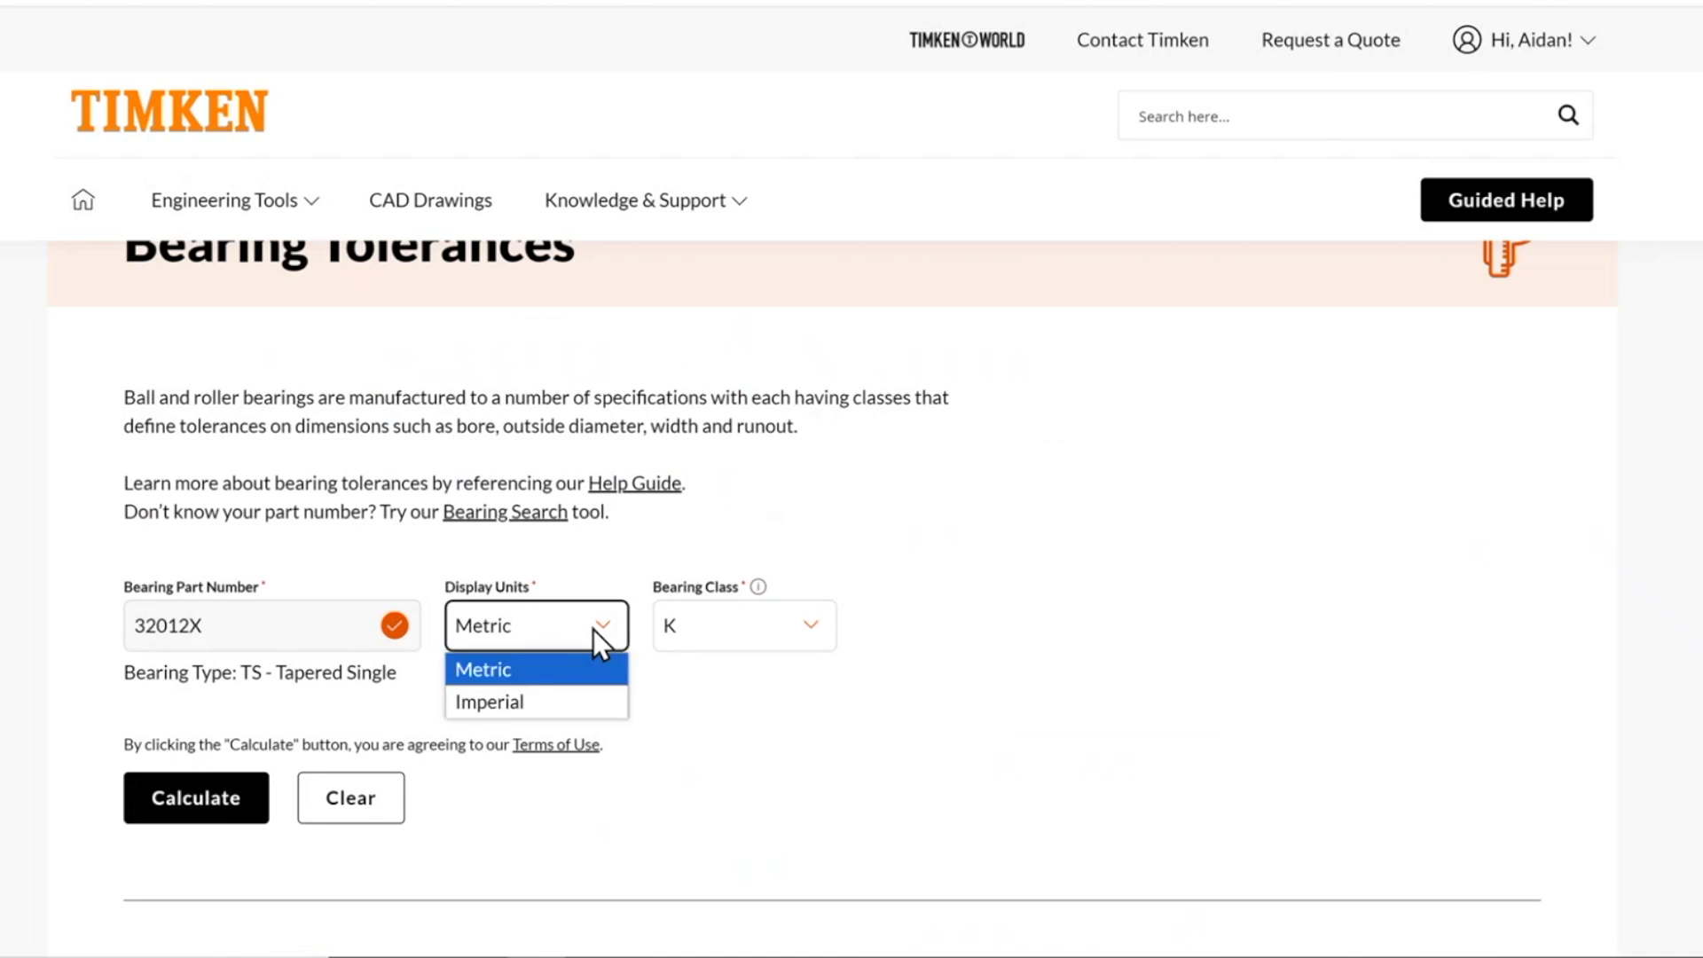
{"action": "left_click", "coordinate": [576, 700]}
{"action": "left_click", "coordinate": [254, 807]}
Review the nominal dimensions and class K tolerances in inches, including the cone bore minimum
{"action": "scroll", "coordinate": [861, 725], "scroll_direction": "down", "scroll_amount": 9}
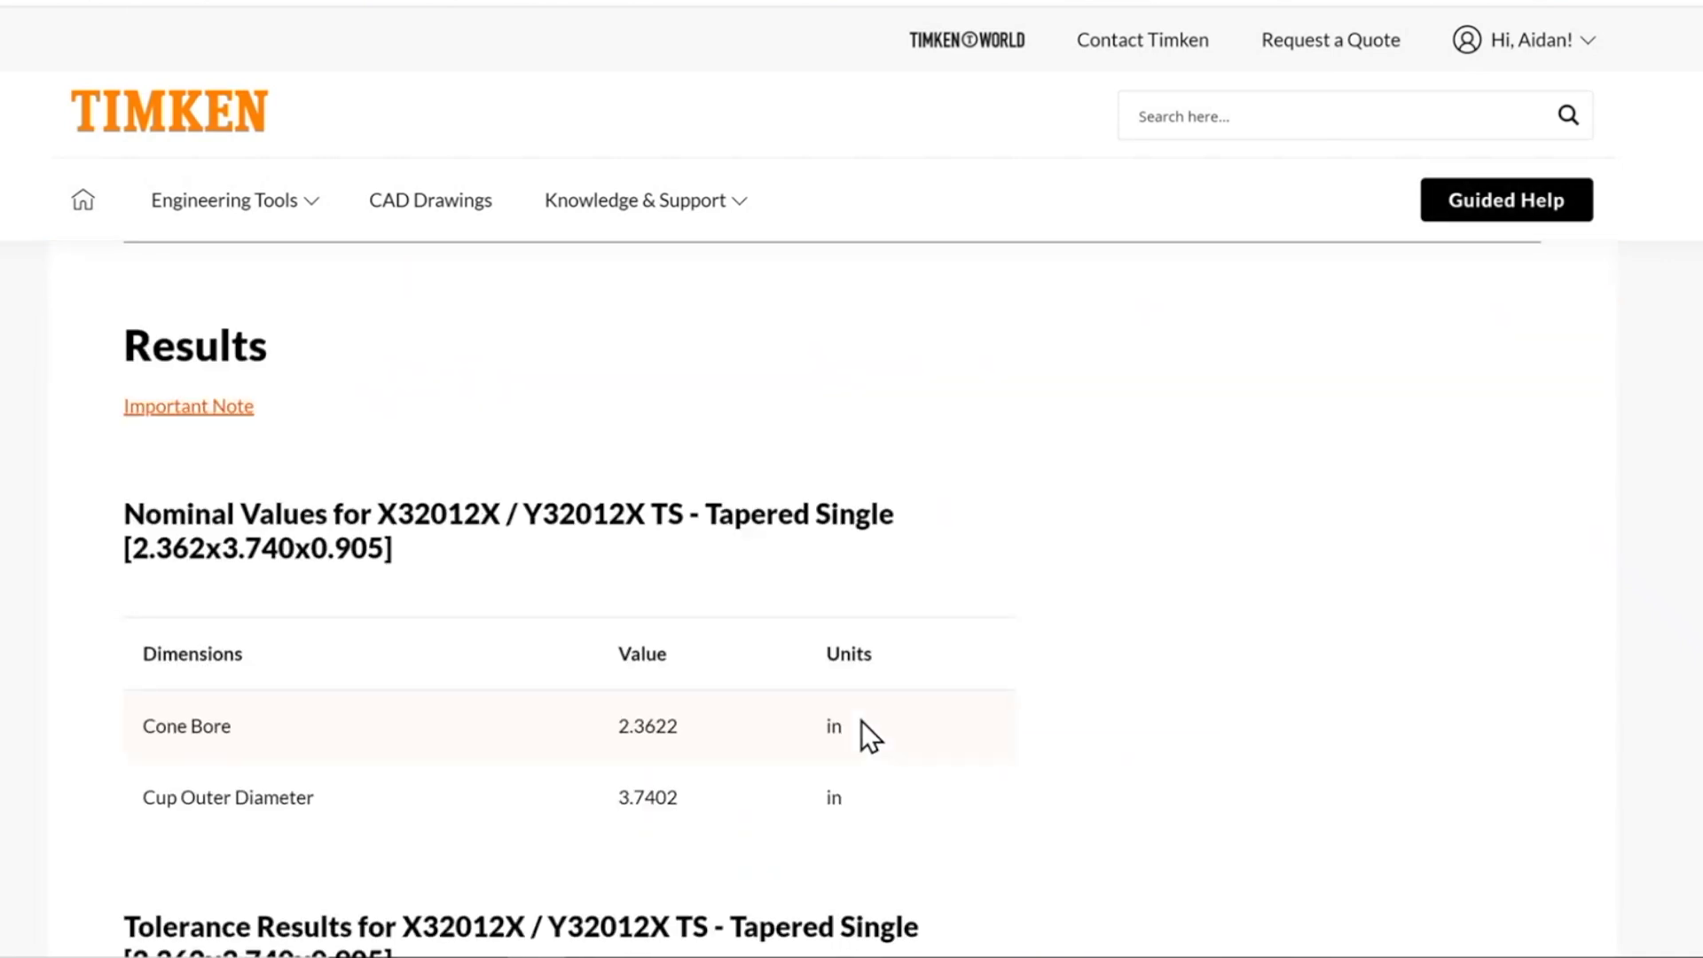
{"action": "double_click", "coordinate": [622, 490]}
{"action": "left_click", "coordinate": [736, 559]}
{"action": "scroll", "coordinate": [798, 638], "scroll_direction": "down", "scroll_amount": 1}
{"action": "scroll", "coordinate": [806, 665], "scroll_direction": "down", "scroll_amount": 5}
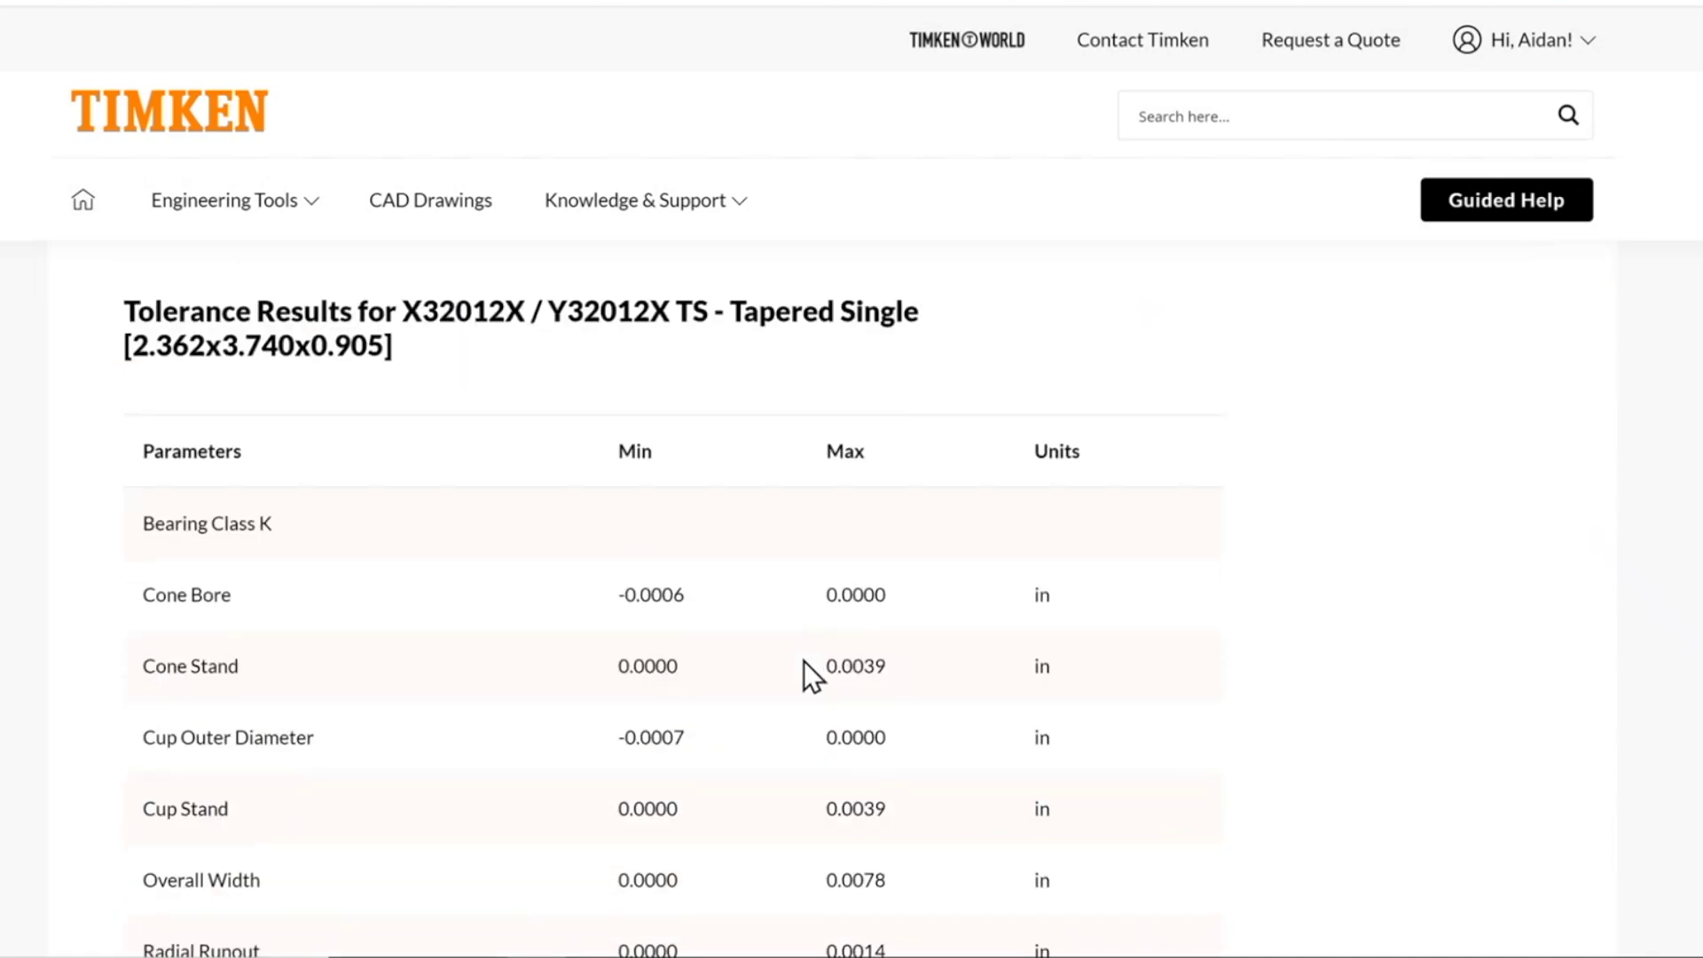
{"action": "left_click_drag", "start_coordinate": [637, 378], "coordinate": [684, 380]}
{"action": "left_click", "coordinate": [1098, 412]}
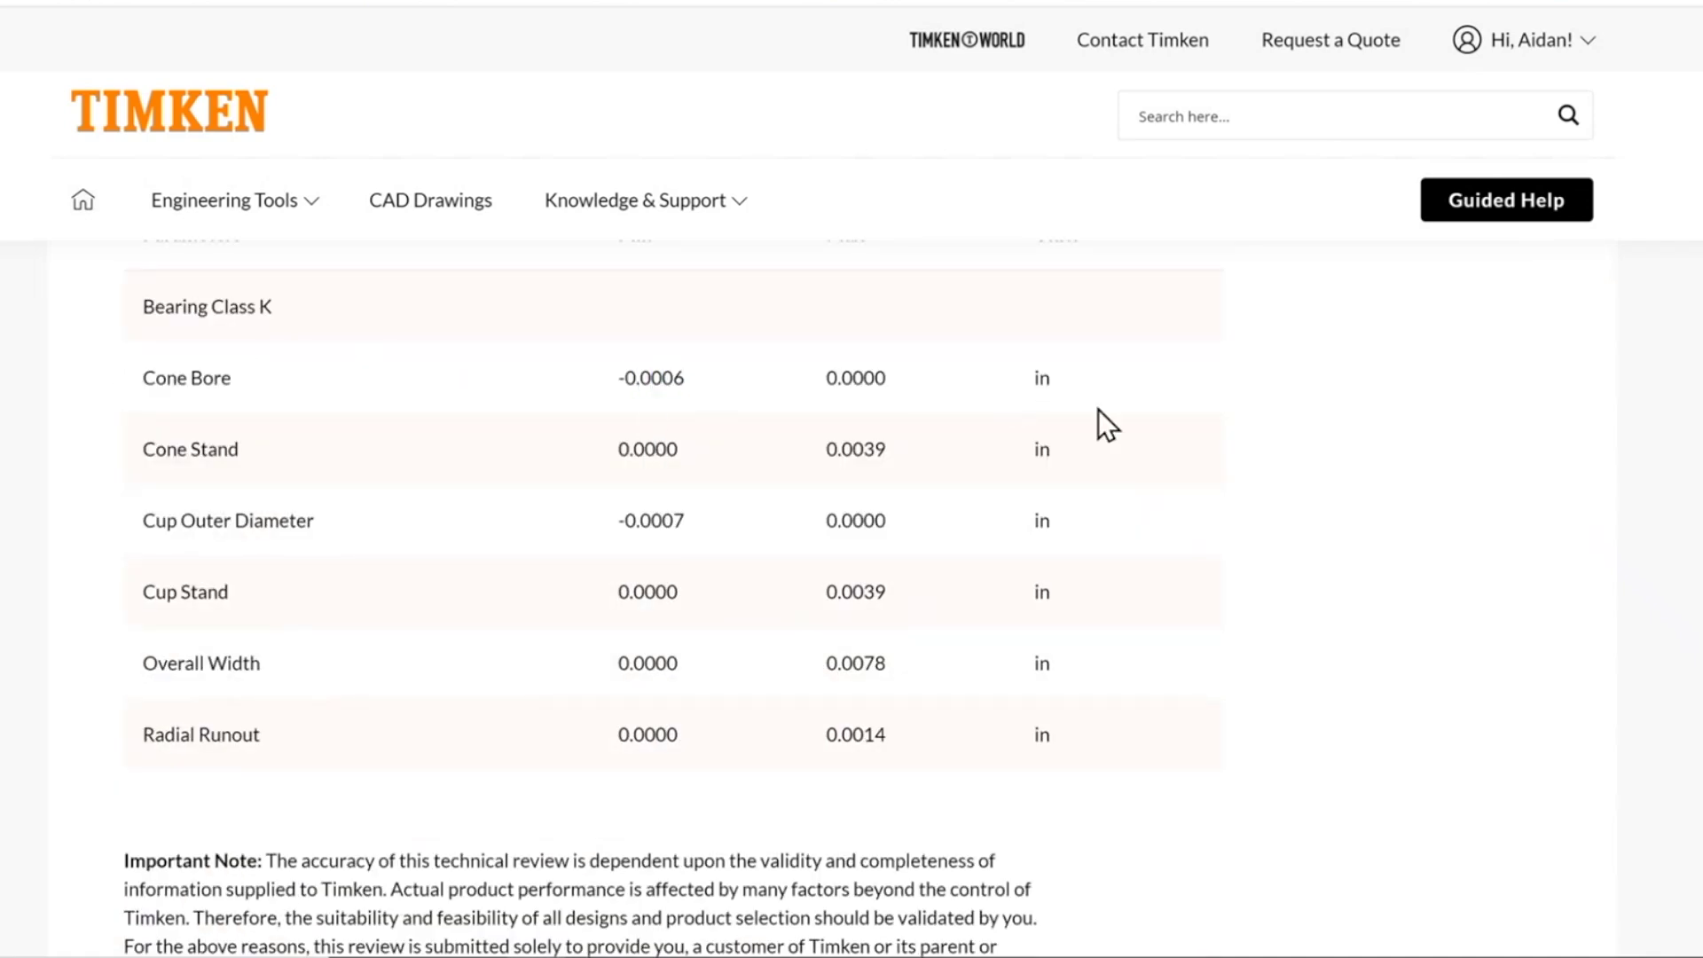
Recalculate the 32012X tolerances with metric units and bearing class N, and view the resulting tolerance table
{"action": "scroll", "coordinate": [1153, 529], "scroll_direction": "up", "scroll_amount": 13}
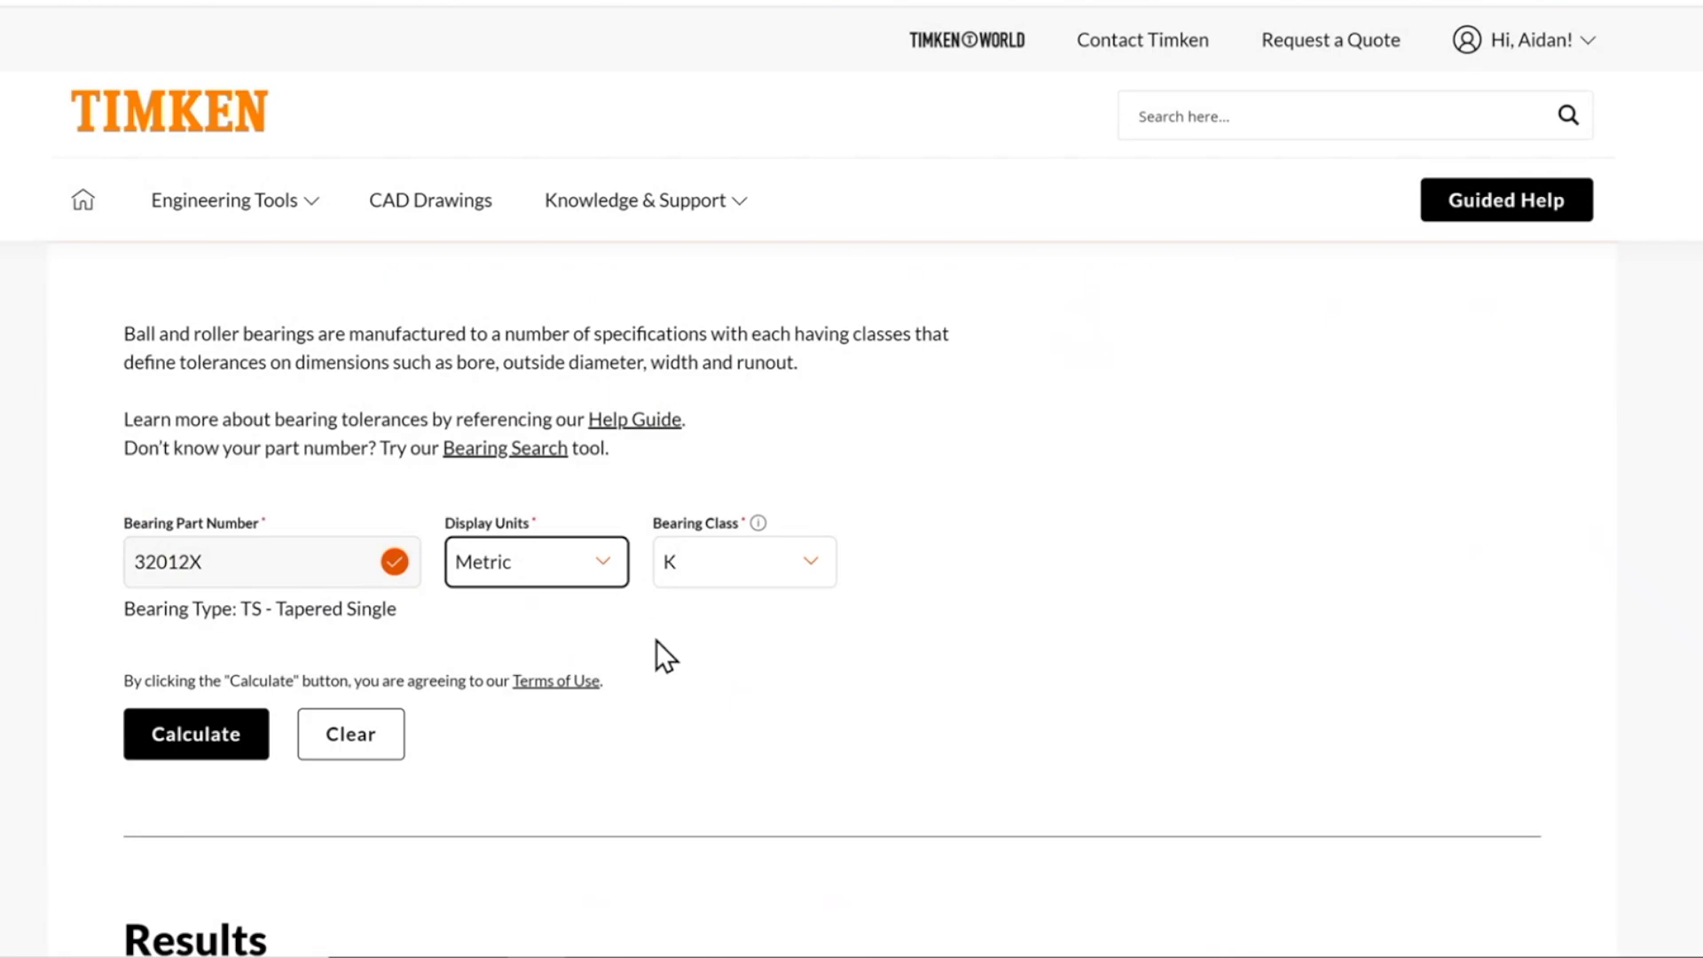
{"action": "left_click", "coordinate": [814, 558]}
{"action": "left_click", "coordinate": [781, 637]}
{"action": "left_click", "coordinate": [168, 740]}
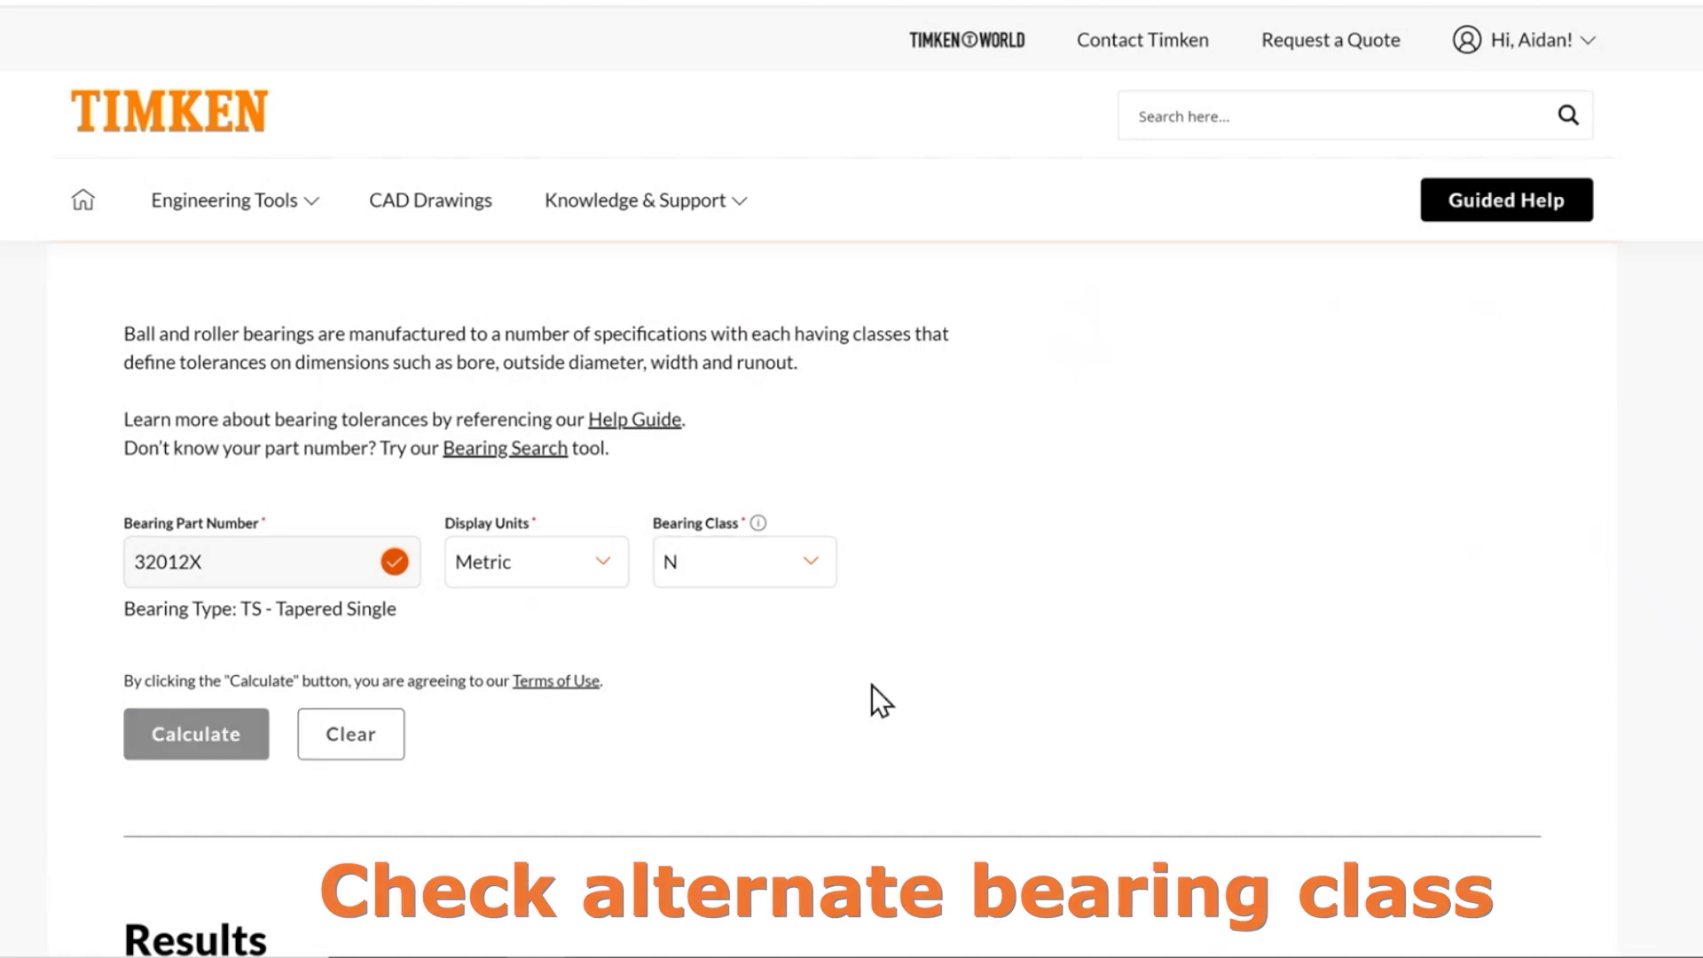
{"action": "scroll", "coordinate": [879, 680], "scroll_direction": "down", "scroll_amount": 8}
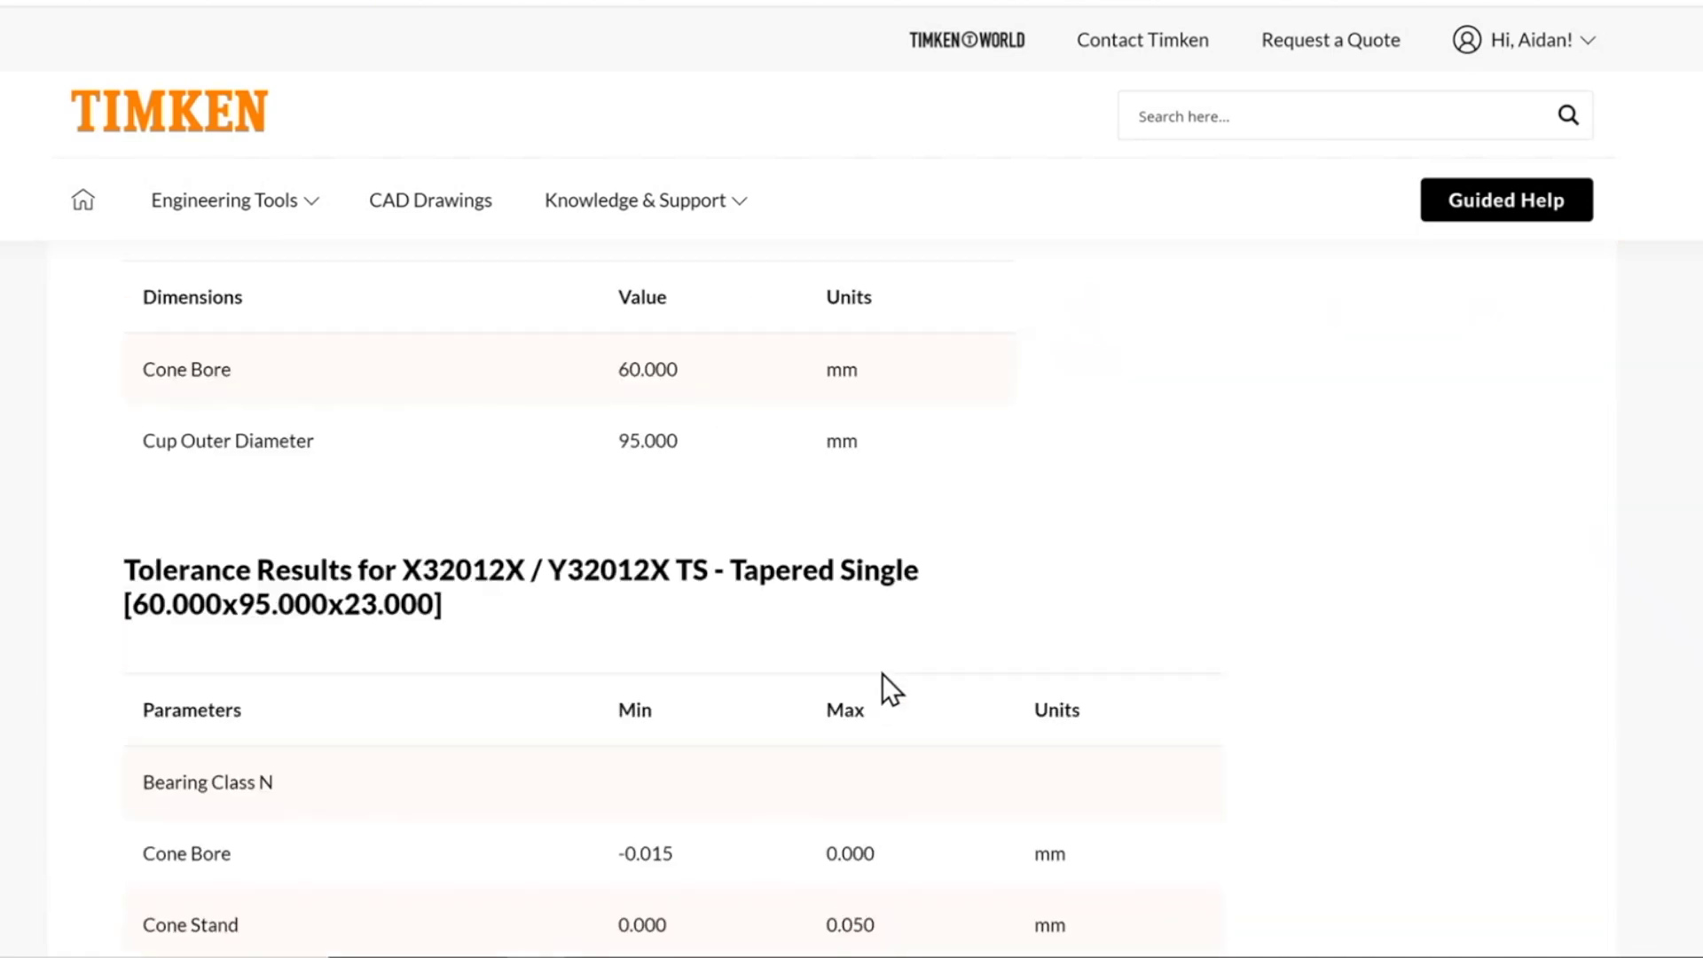
{"action": "scroll", "coordinate": [885, 674], "scroll_direction": "down", "scroll_amount": 1}
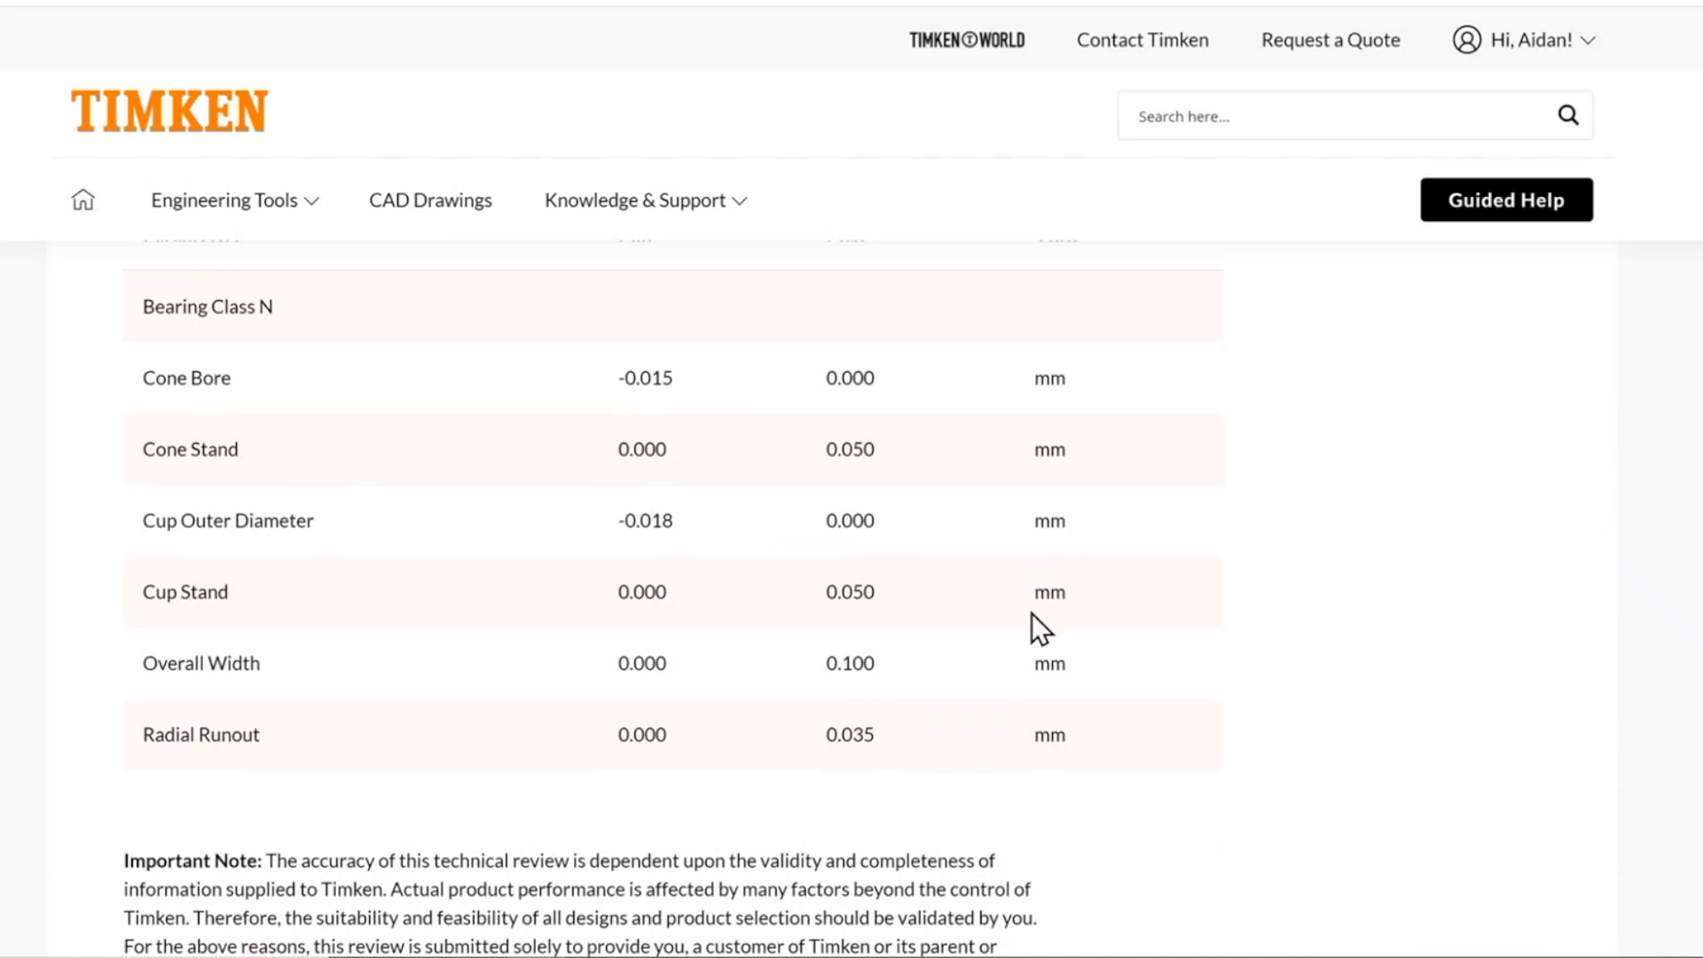
Set the bearing class back to K and recalculate the metric tolerances
{"action": "scroll", "coordinate": [1031, 612], "scroll_direction": "up", "scroll_amount": 8}
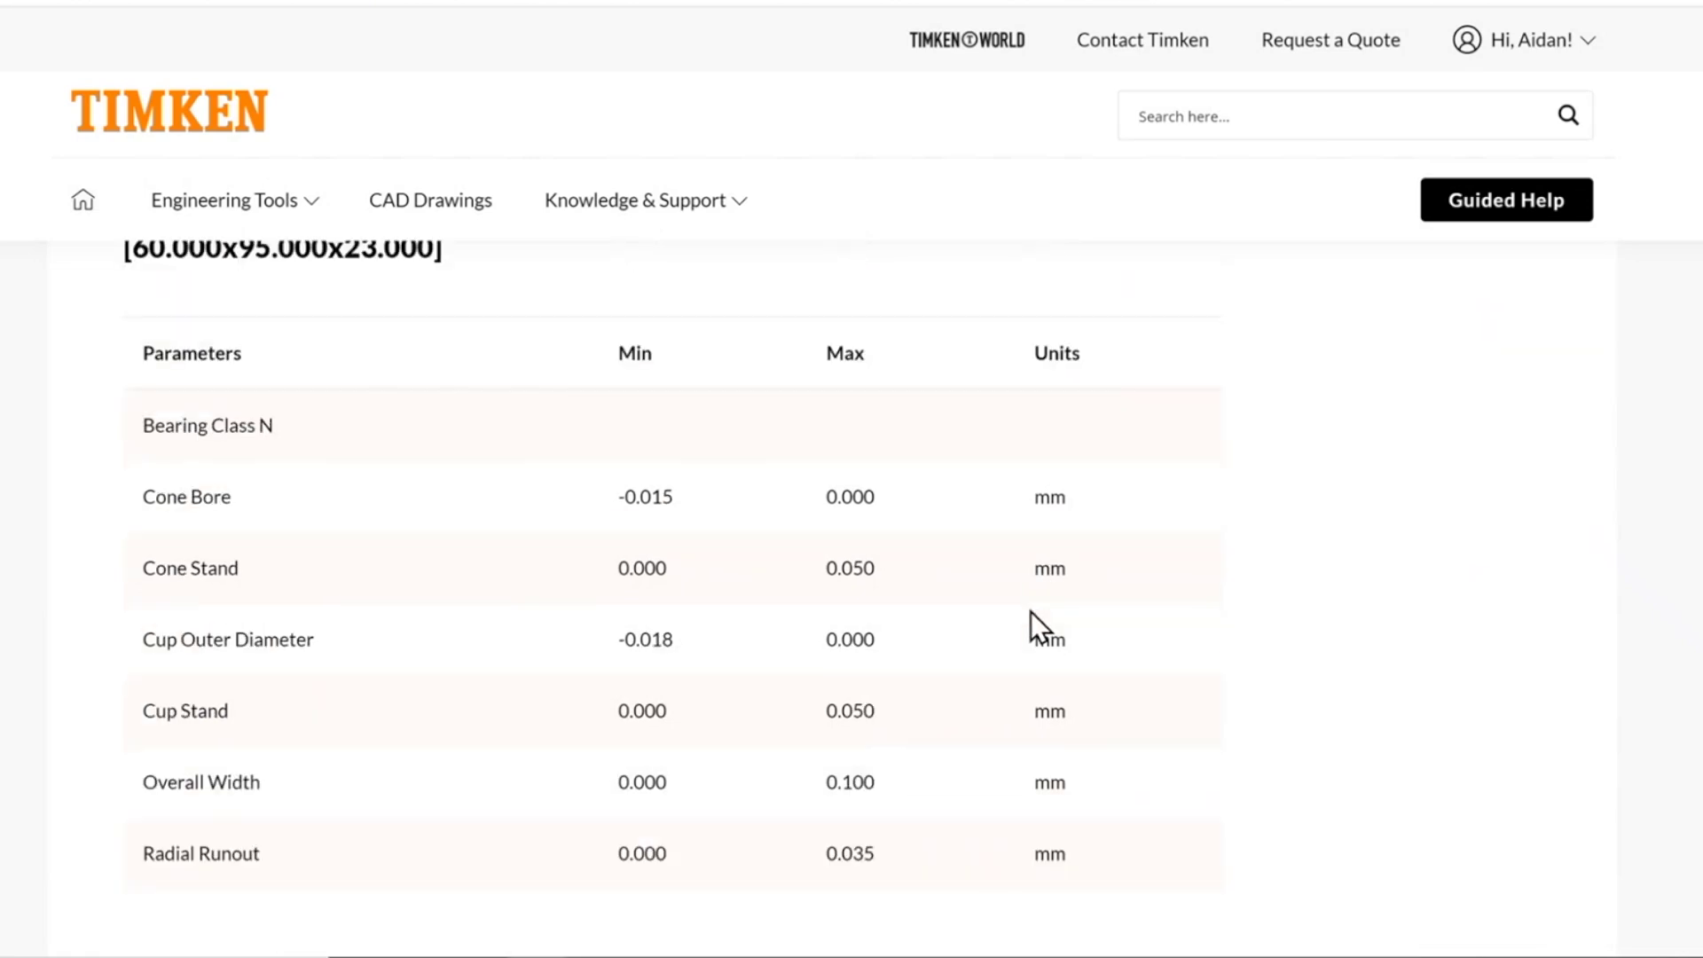
{"action": "scroll", "coordinate": [929, 595], "scroll_direction": "up", "scroll_amount": 3}
{"action": "left_click", "coordinate": [710, 448]}
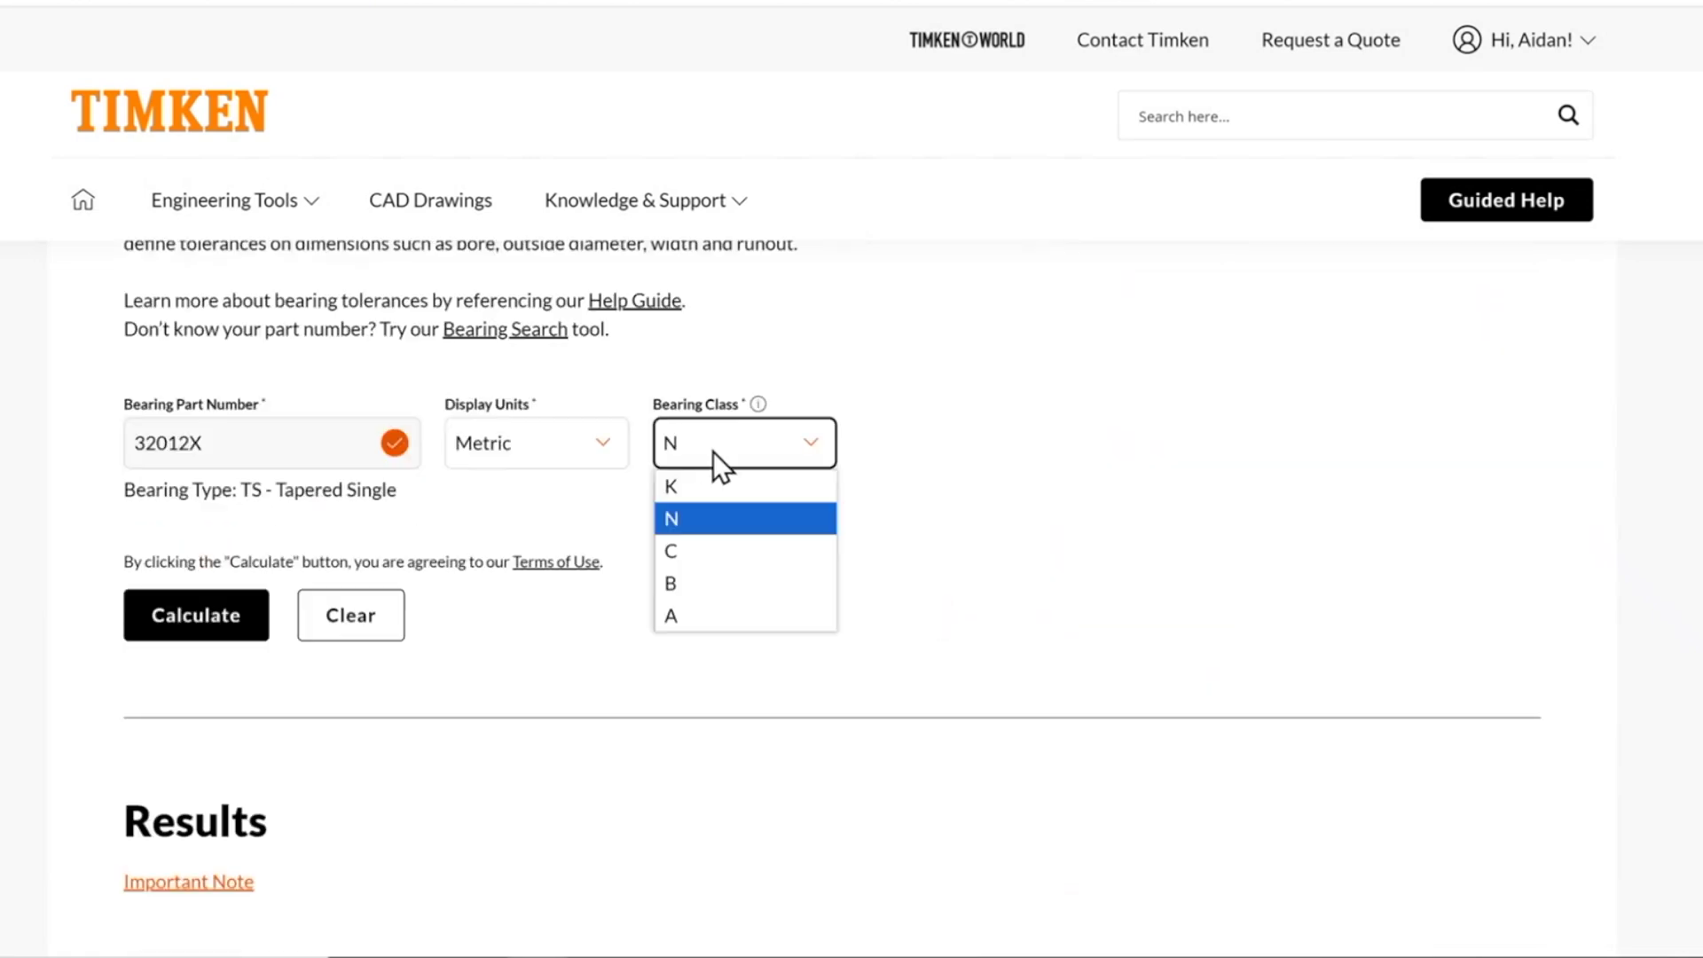
{"action": "left_click", "coordinate": [706, 489]}
{"action": "left_click", "coordinate": [236, 612]}
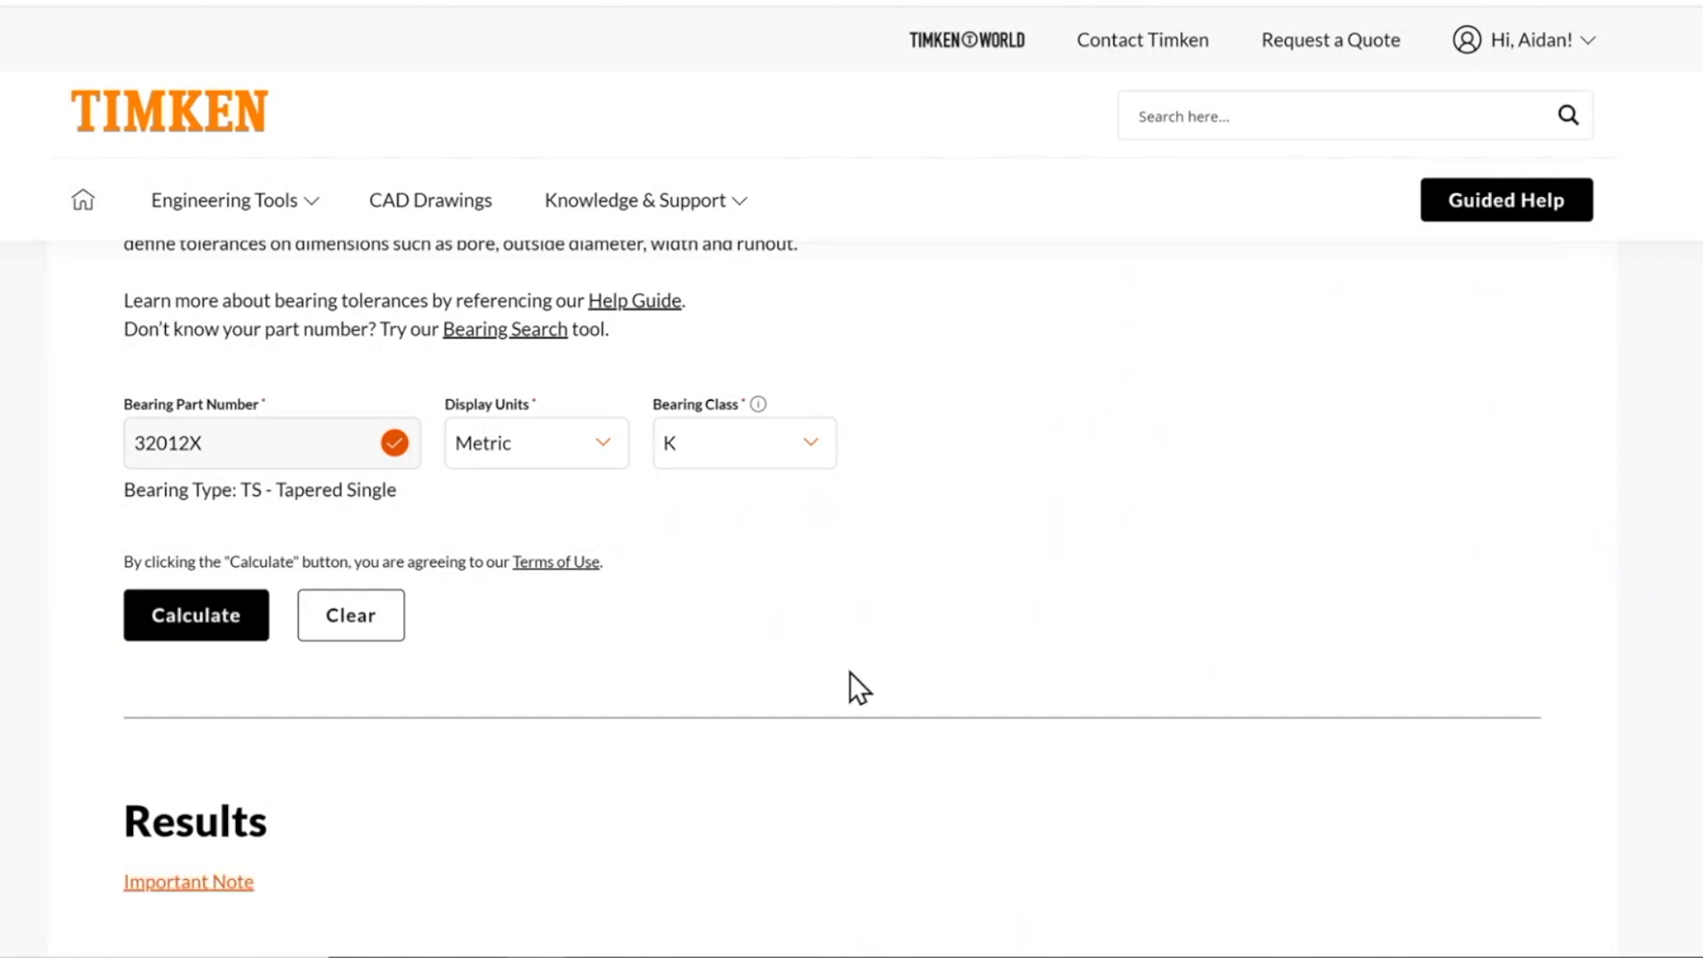
Examine the class K tolerance table, highlighting the cone bore and cup outer diameter minimums and the cone stand maximum
{"action": "scroll", "coordinate": [851, 674], "scroll_direction": "down", "scroll_amount": 7}
{"action": "scroll", "coordinate": [862, 676], "scroll_direction": "down", "scroll_amount": 5}
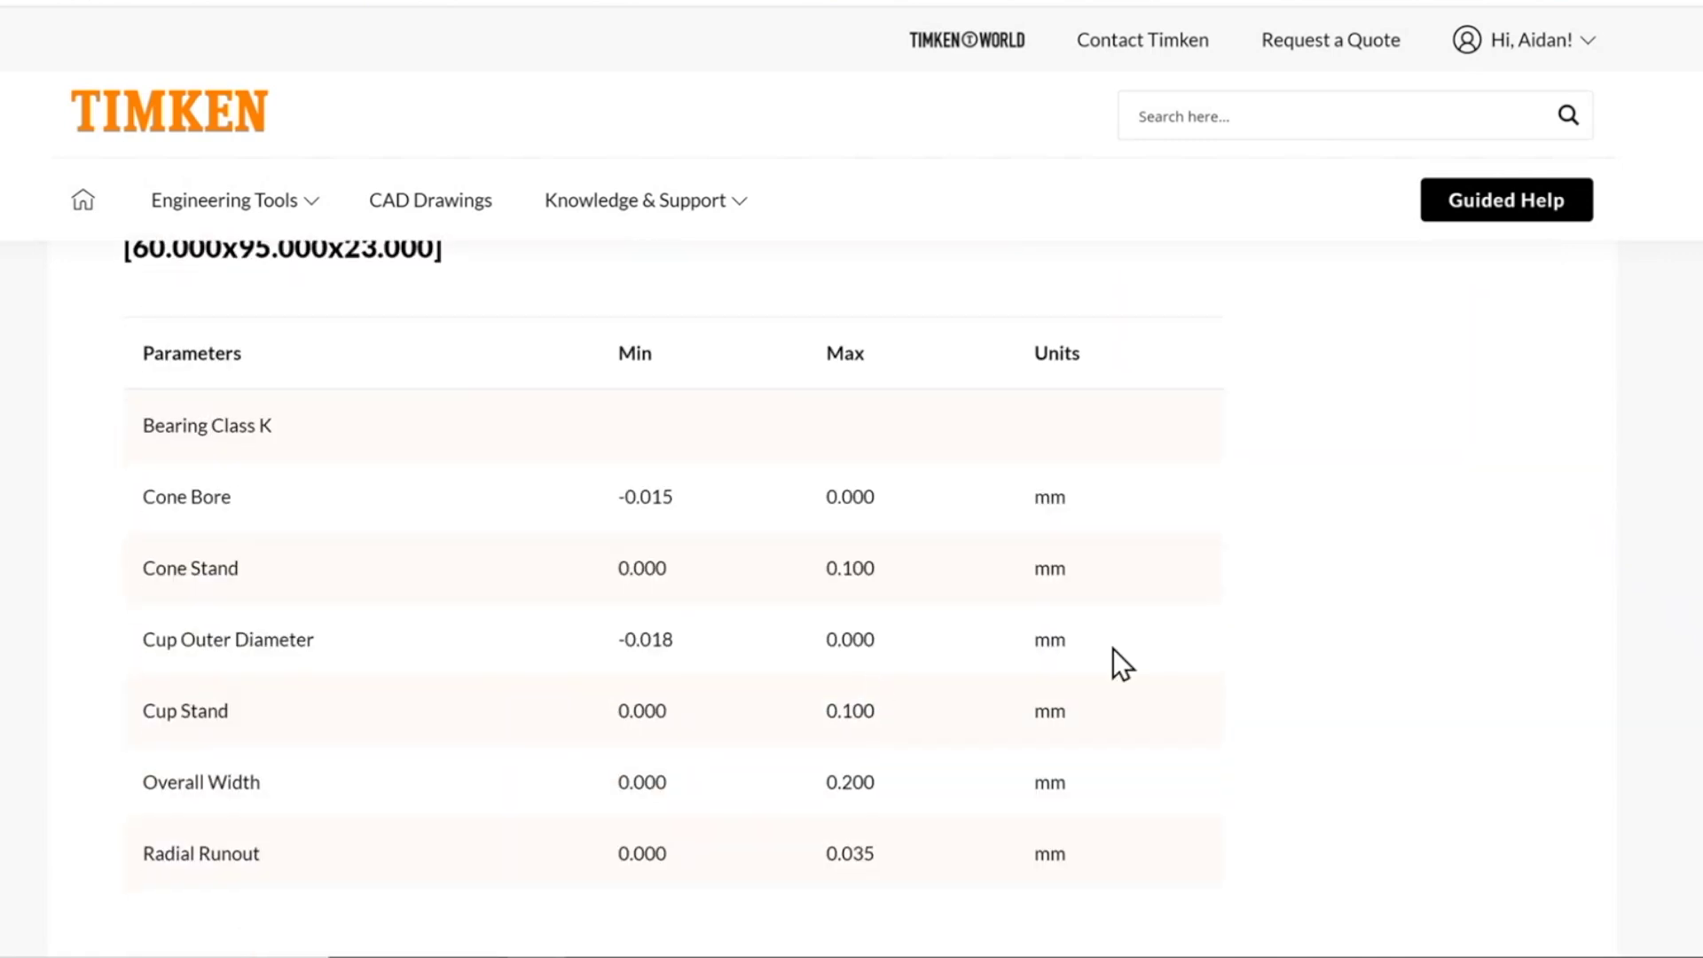
{"action": "scroll", "coordinate": [1250, 647], "scroll_direction": "down", "scroll_amount": 1}
{"action": "scroll", "coordinate": [1251, 647], "scroll_direction": "up", "scroll_amount": 1}
{"action": "left_click_drag", "start_coordinate": [674, 498], "coordinate": [626, 496]}
{"action": "left_click", "coordinate": [694, 645]}
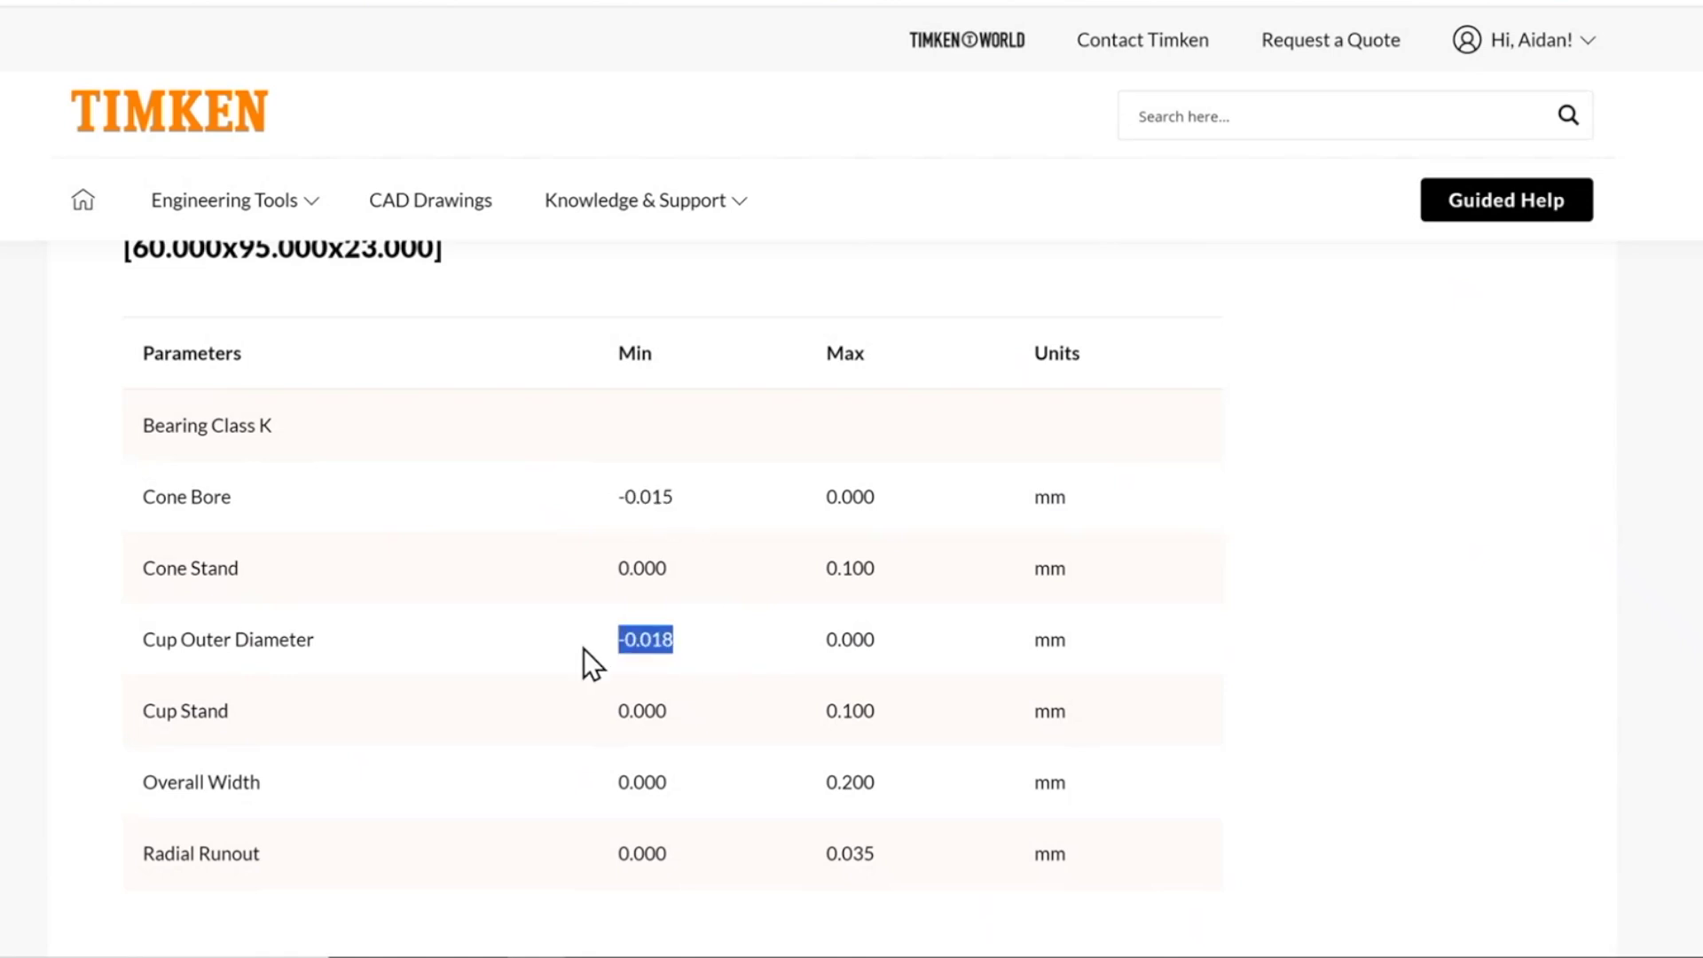
{"action": "left_click_drag", "start_coordinate": [811, 573], "coordinate": [908, 576]}
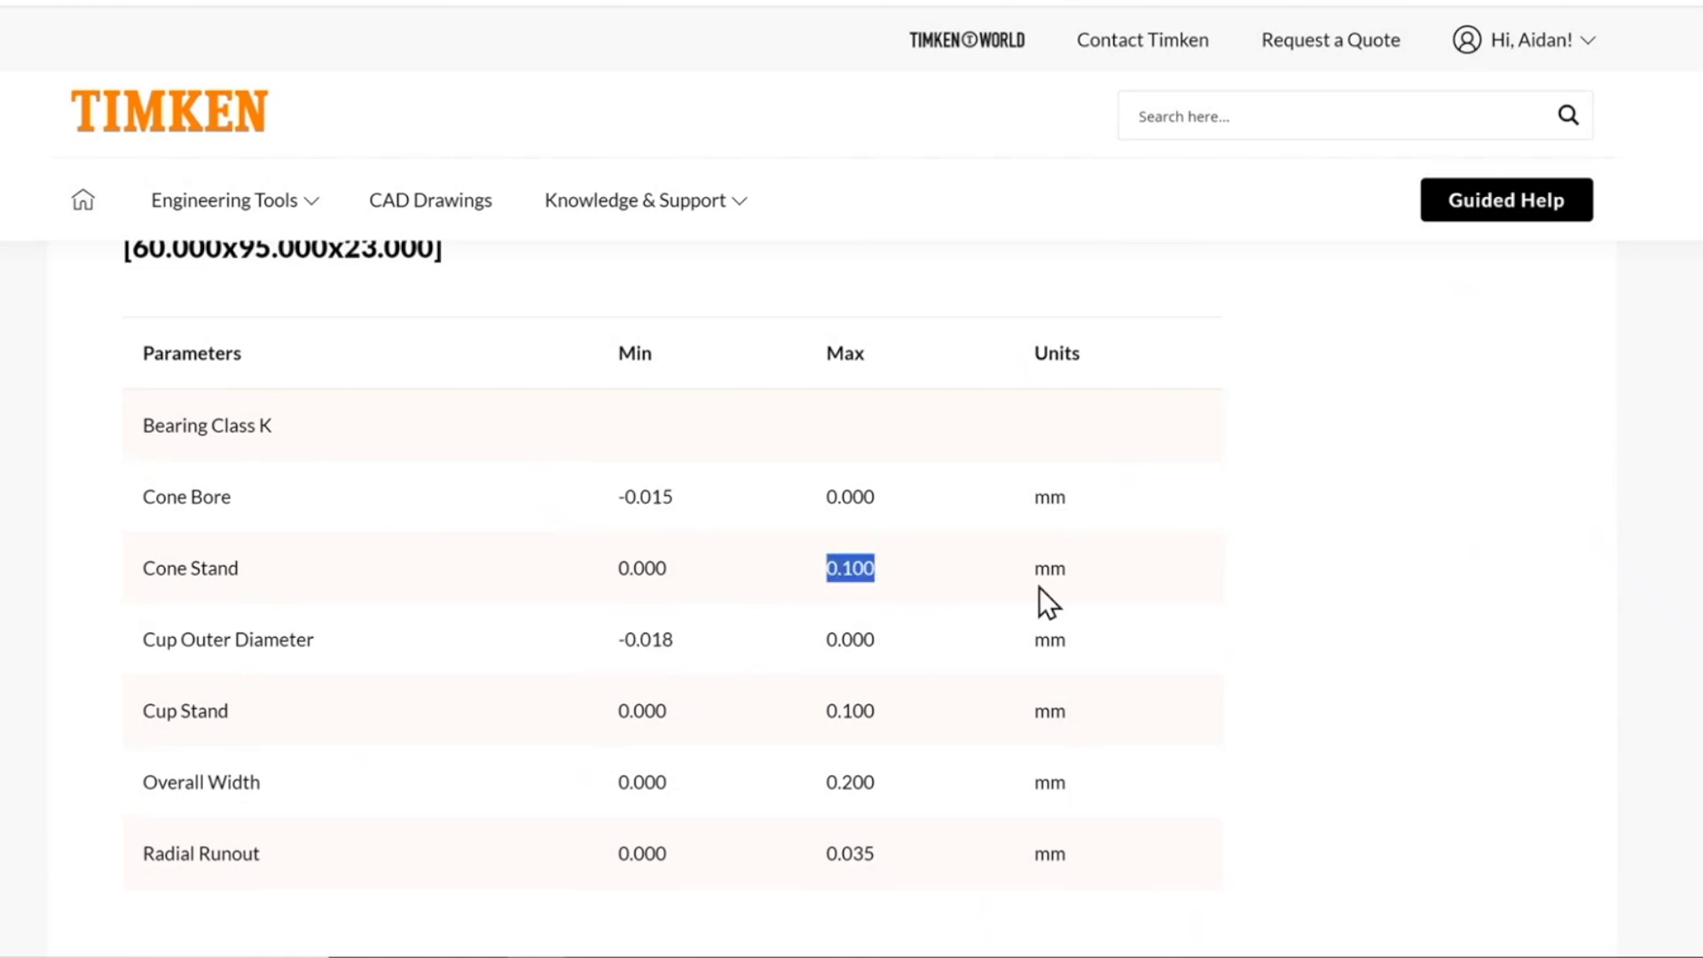
{"action": "left_click", "coordinate": [1220, 587]}
Switch the 32012X bearing class to N, recalculate the metric tolerances, and review the resulting table
{"action": "scroll", "coordinate": [1223, 581], "scroll_direction": "up", "scroll_amount": 8}
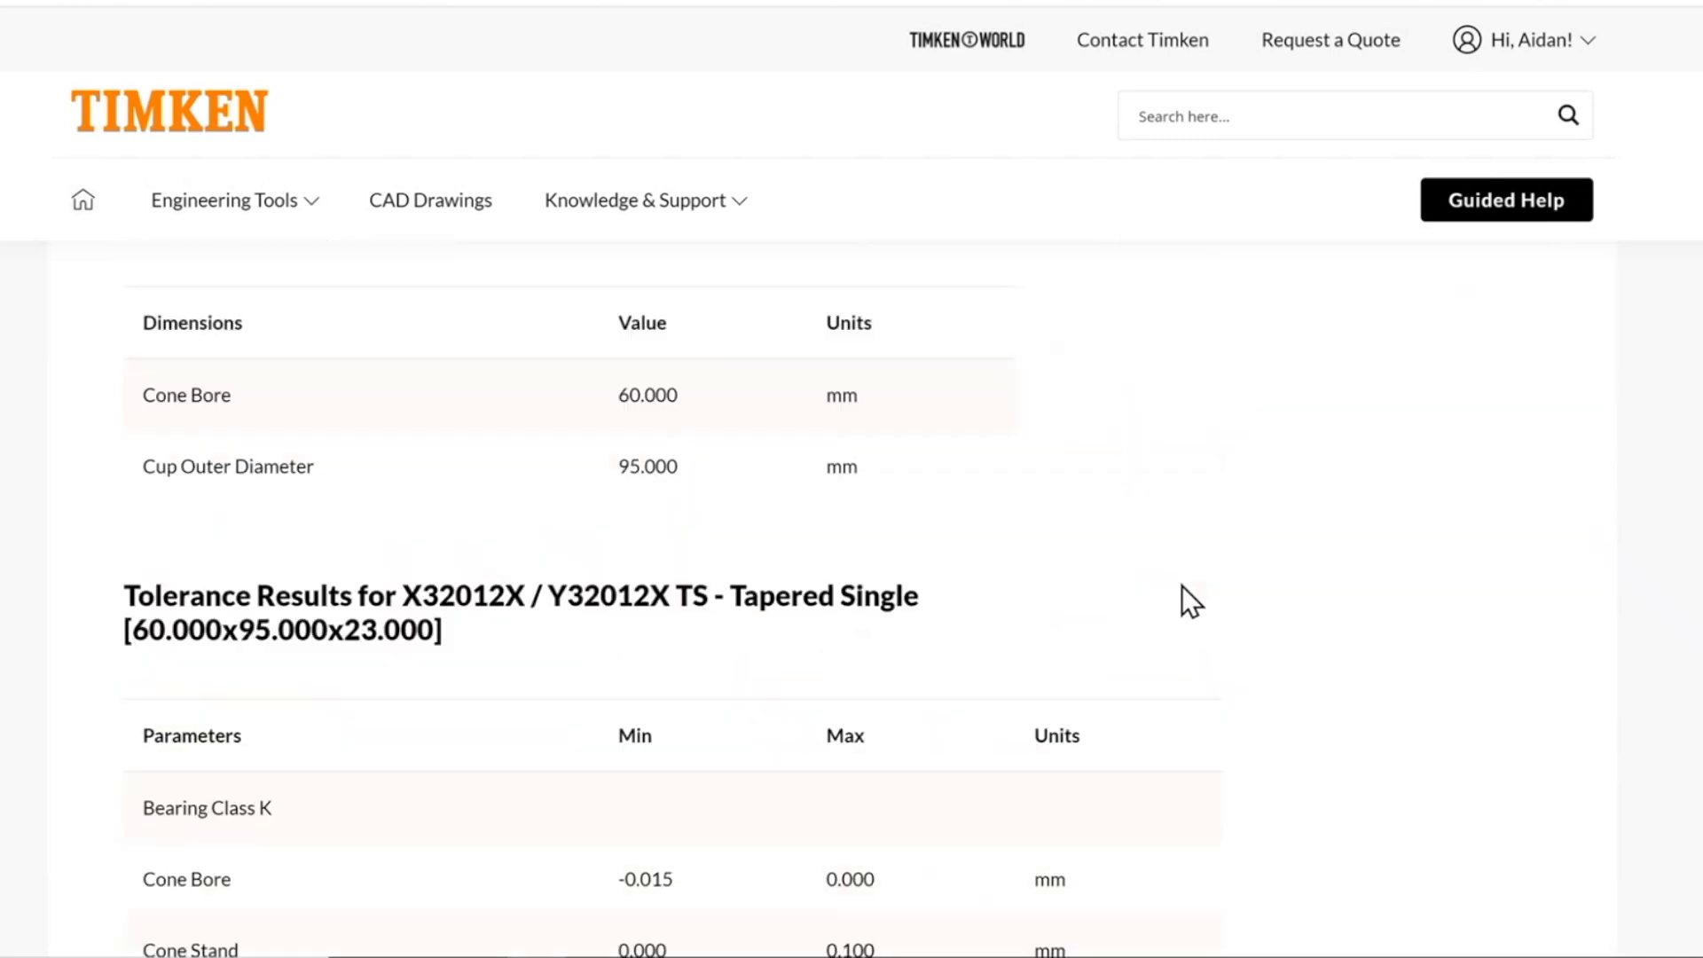
{"action": "scroll", "coordinate": [869, 543], "scroll_direction": "up", "scroll_amount": 7}
{"action": "left_click", "coordinate": [764, 561]}
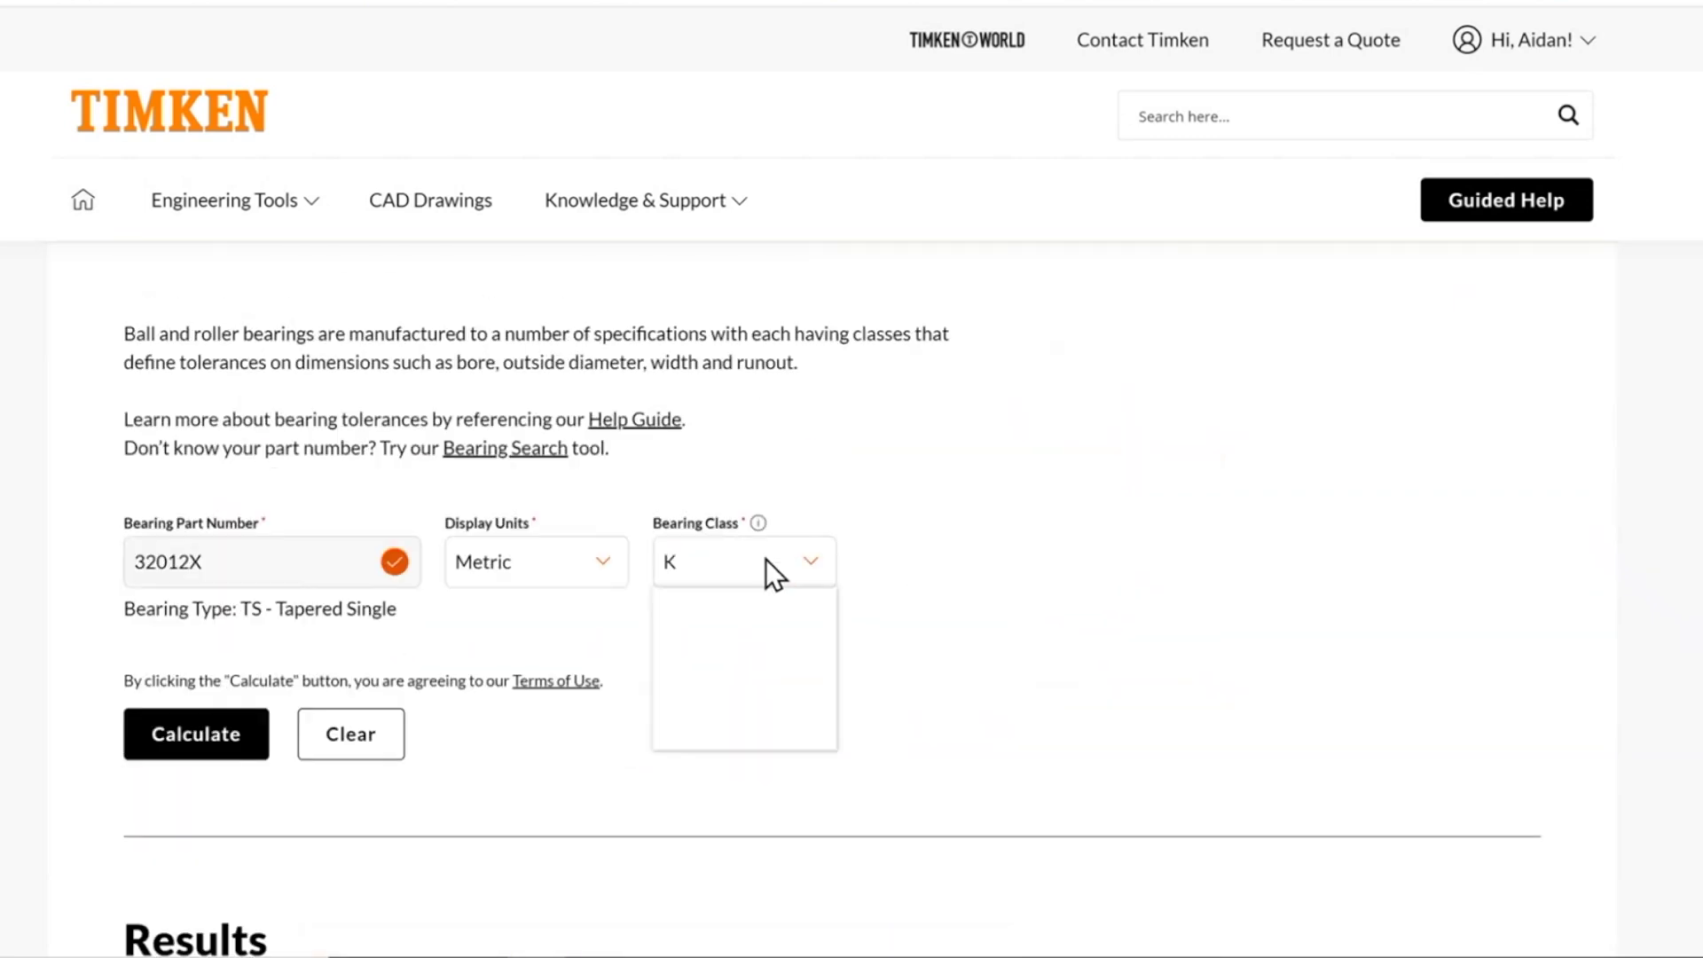
{"action": "left_click", "coordinate": [767, 637]}
{"action": "left_click", "coordinate": [216, 732]}
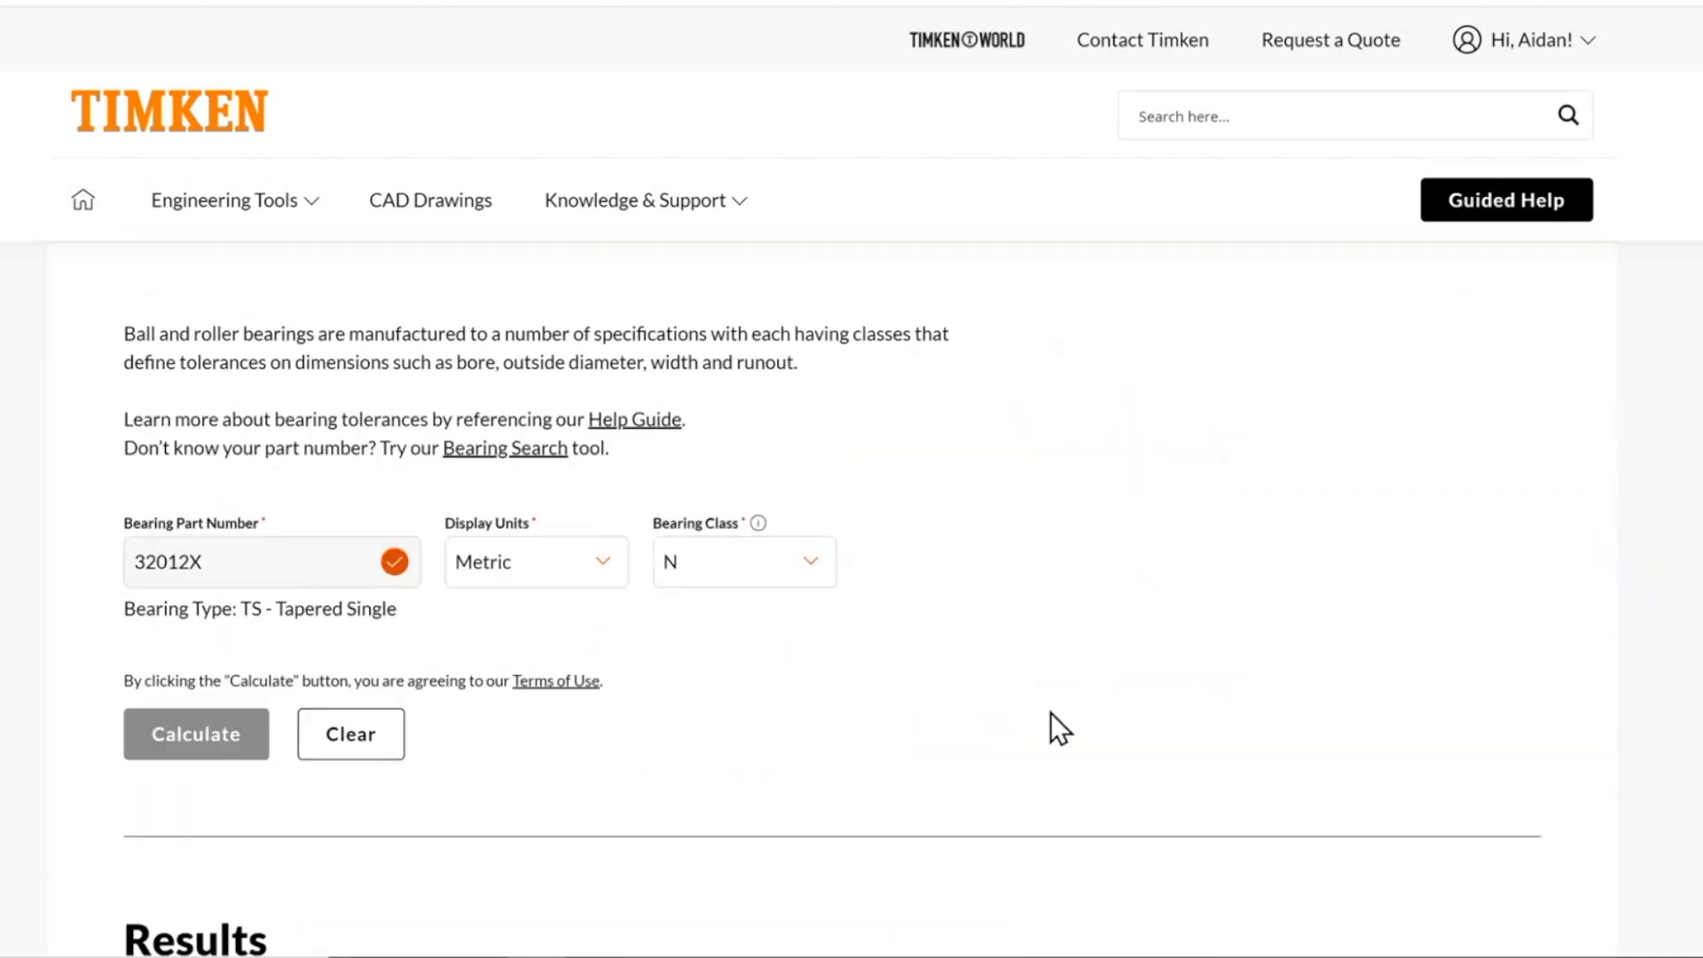
{"action": "scroll", "coordinate": [1054, 711], "scroll_direction": "down", "scroll_amount": 1}
{"action": "scroll", "coordinate": [1054, 712], "scroll_direction": "down", "scroll_amount": 16}
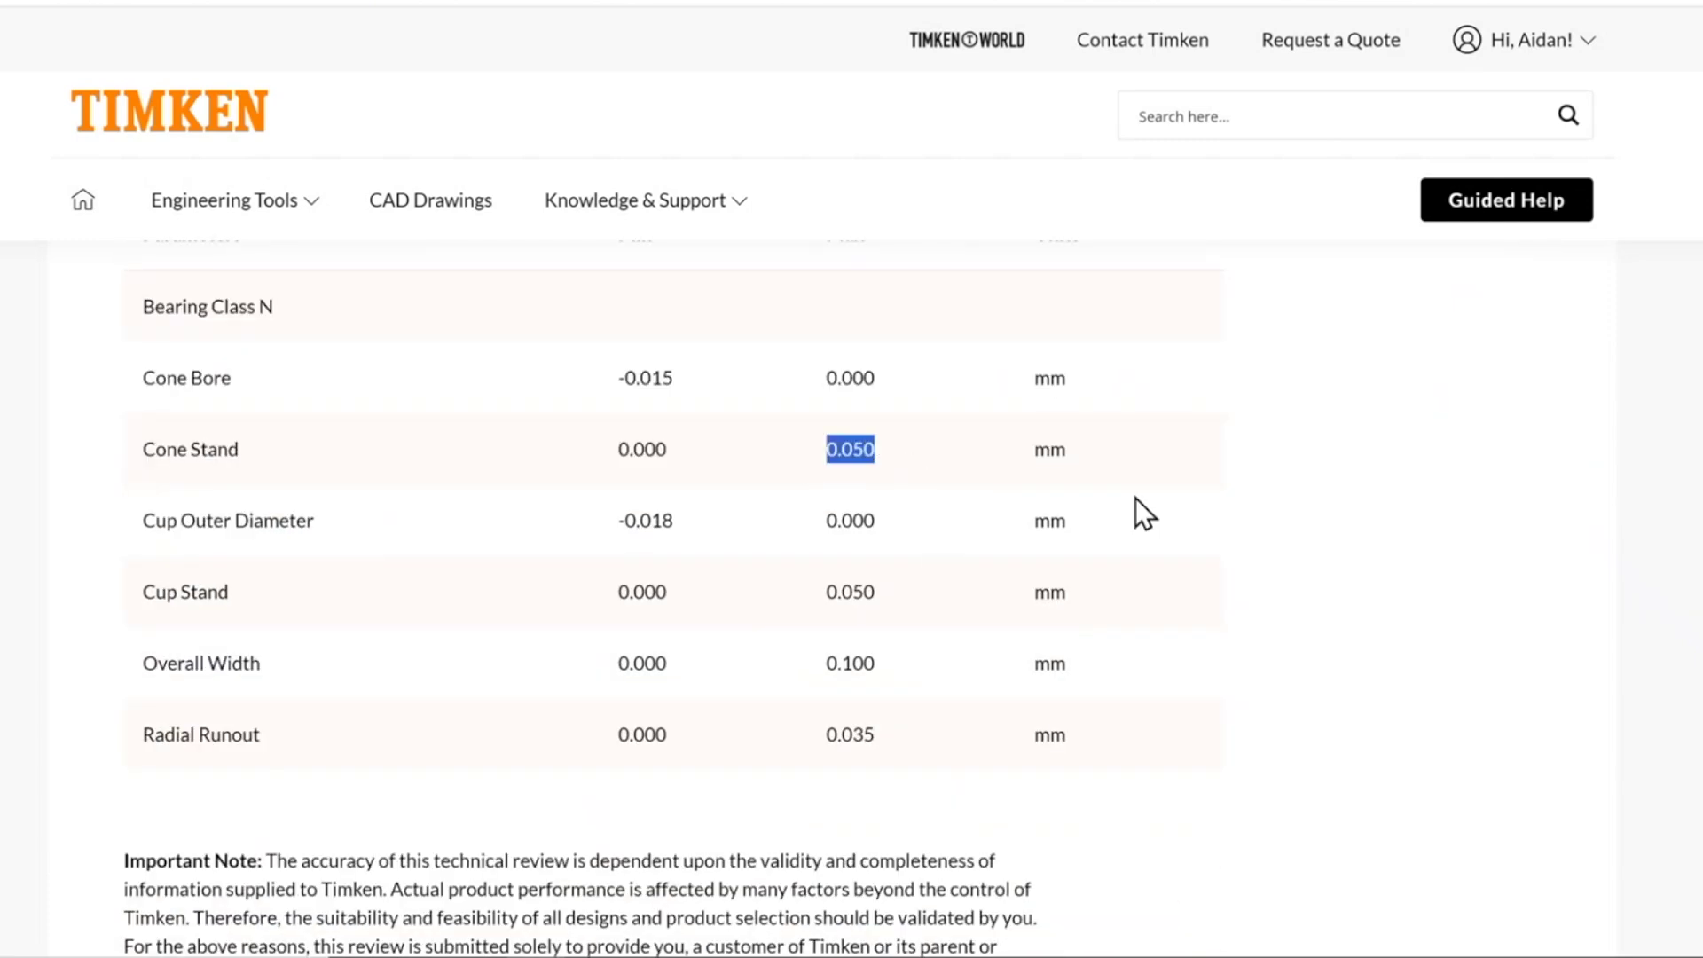
{"action": "scroll", "coordinate": [1215, 588], "scroll_direction": "up", "scroll_amount": 1}
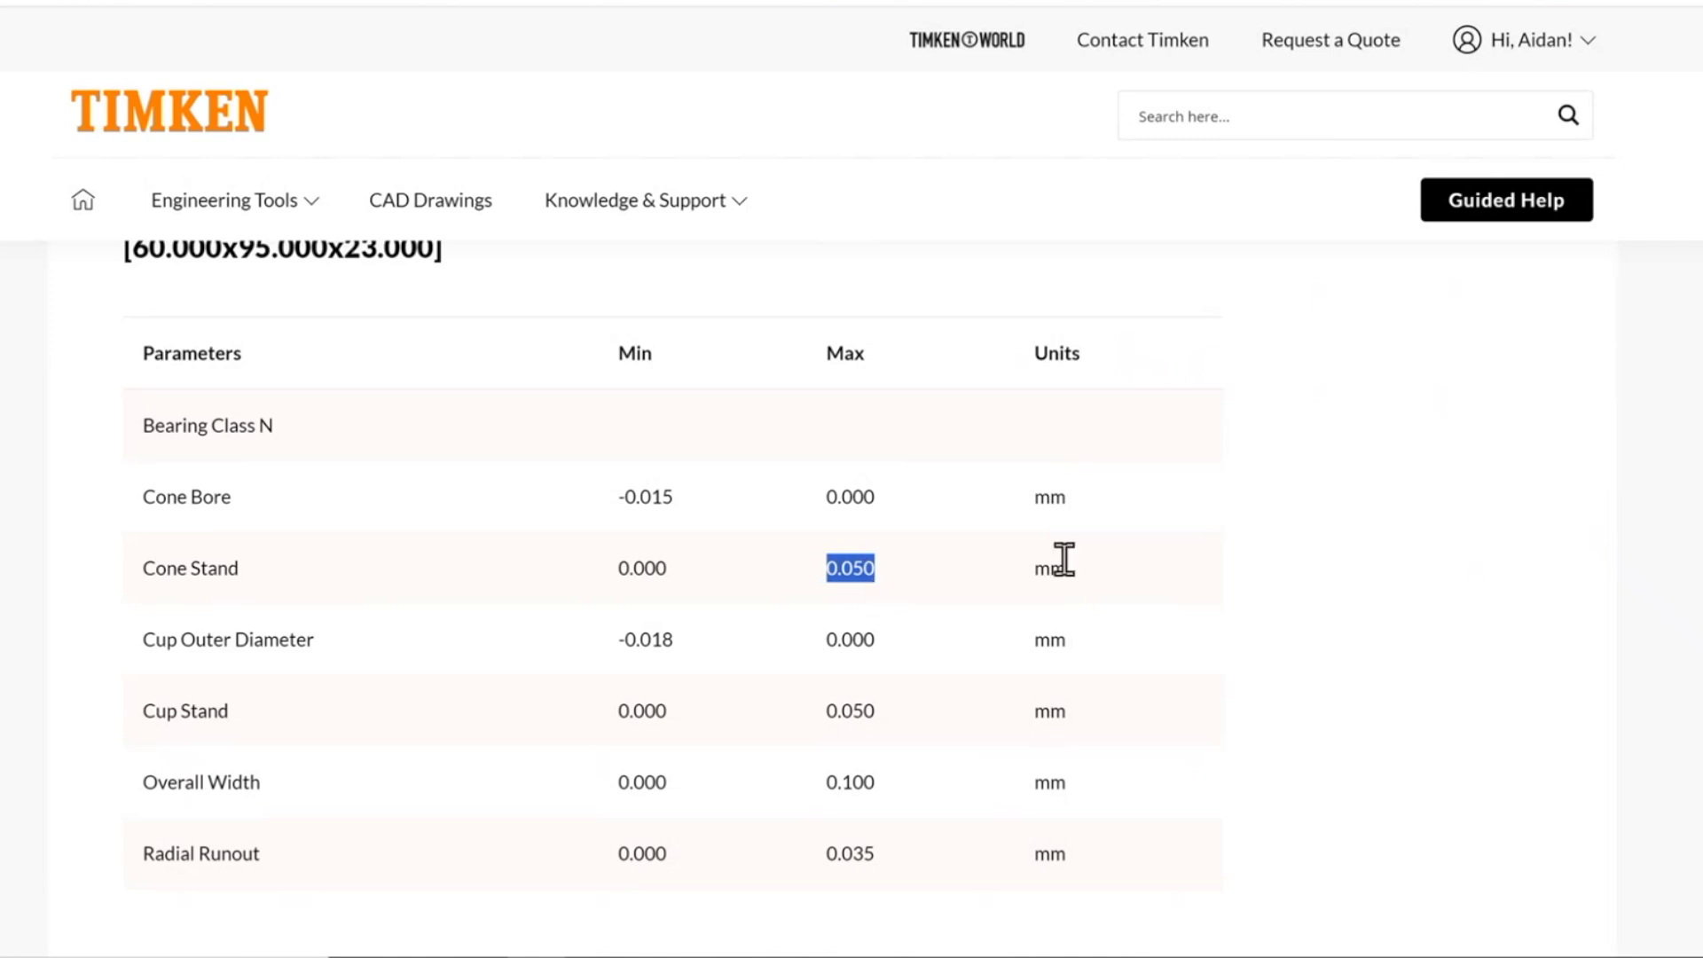
Return to the 32012X input form and clear it for a new bearing
{"action": "scroll", "coordinate": [1153, 570], "scroll_direction": "up", "scroll_amount": 2}
{"action": "scroll", "coordinate": [1144, 577], "scroll_direction": "up", "scroll_amount": 8}
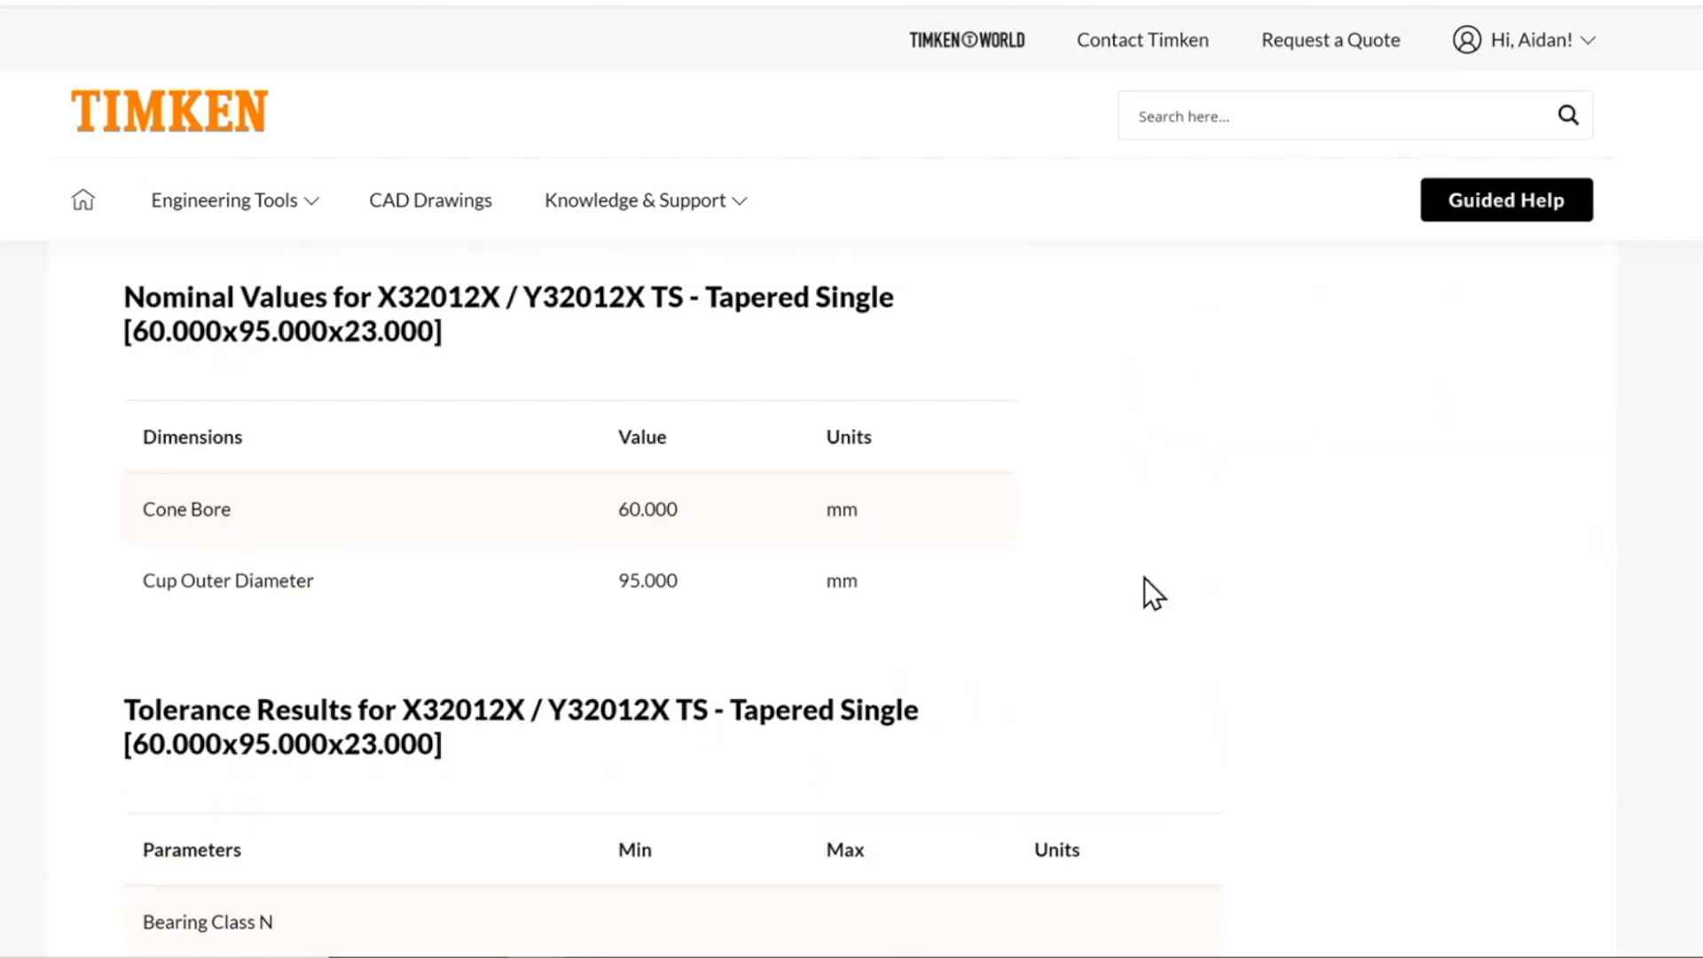
{"action": "scroll", "coordinate": [1142, 607], "scroll_direction": "up", "scroll_amount": 2}
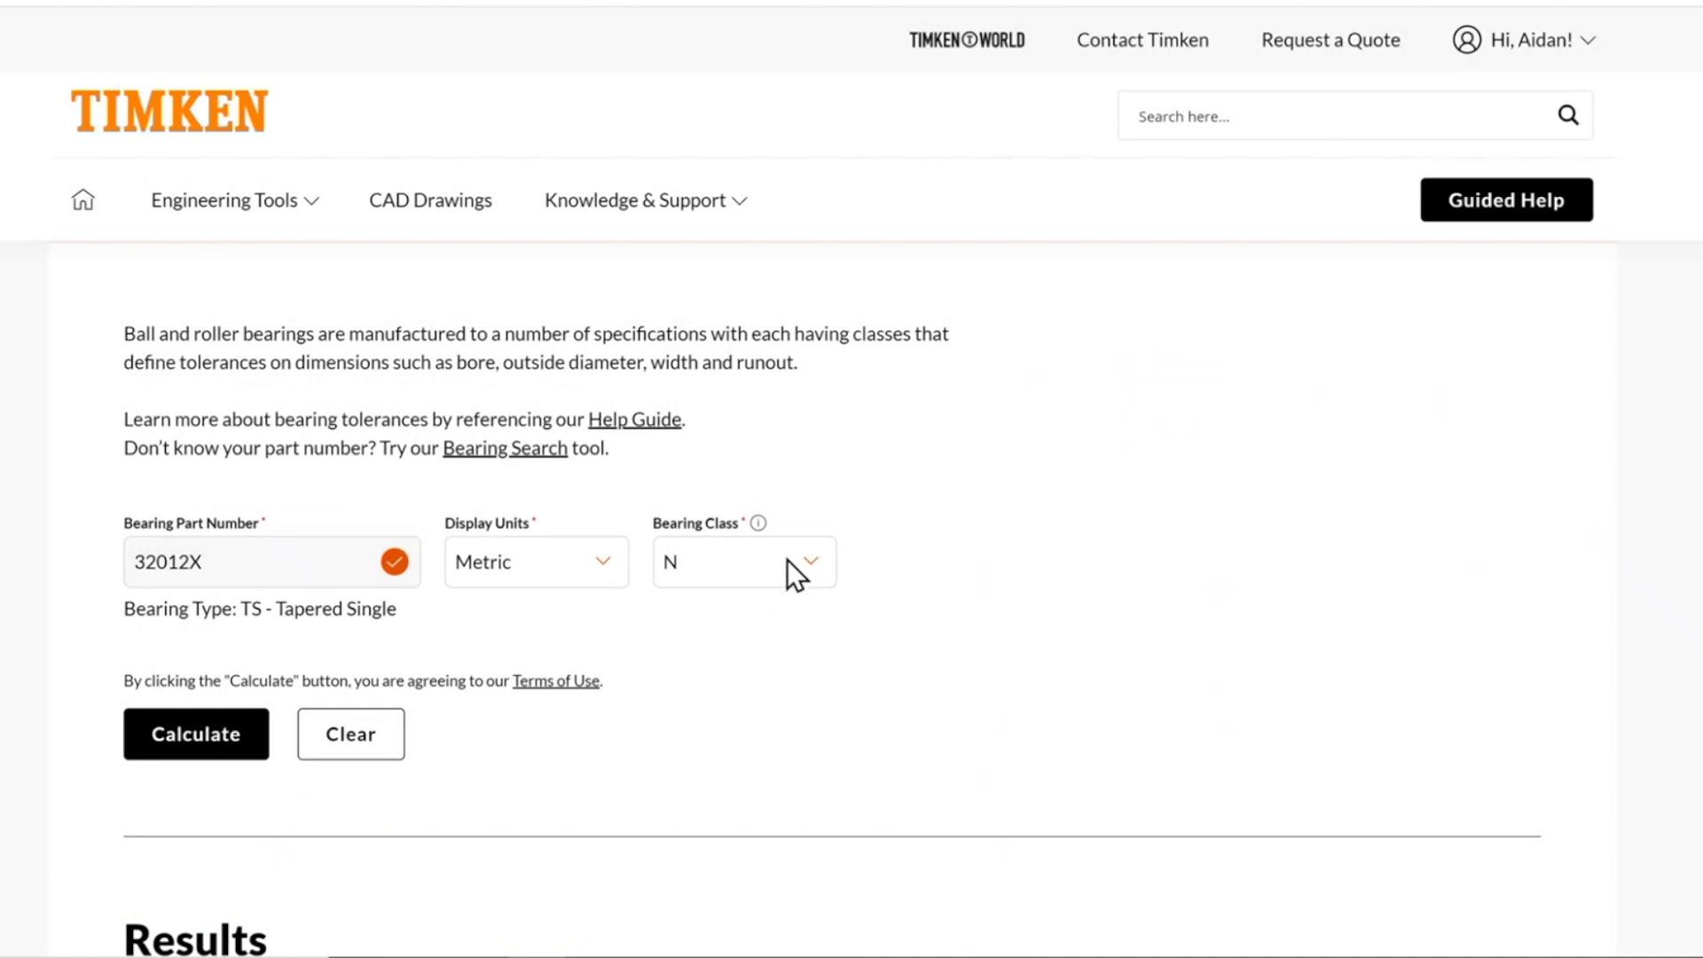
{"action": "left_click", "coordinate": [330, 733]}
Look up bearing part number LM603049 and confirm LM603049 / LM603011 from the matching parts
{"action": "left_click", "coordinate": [330, 578]}
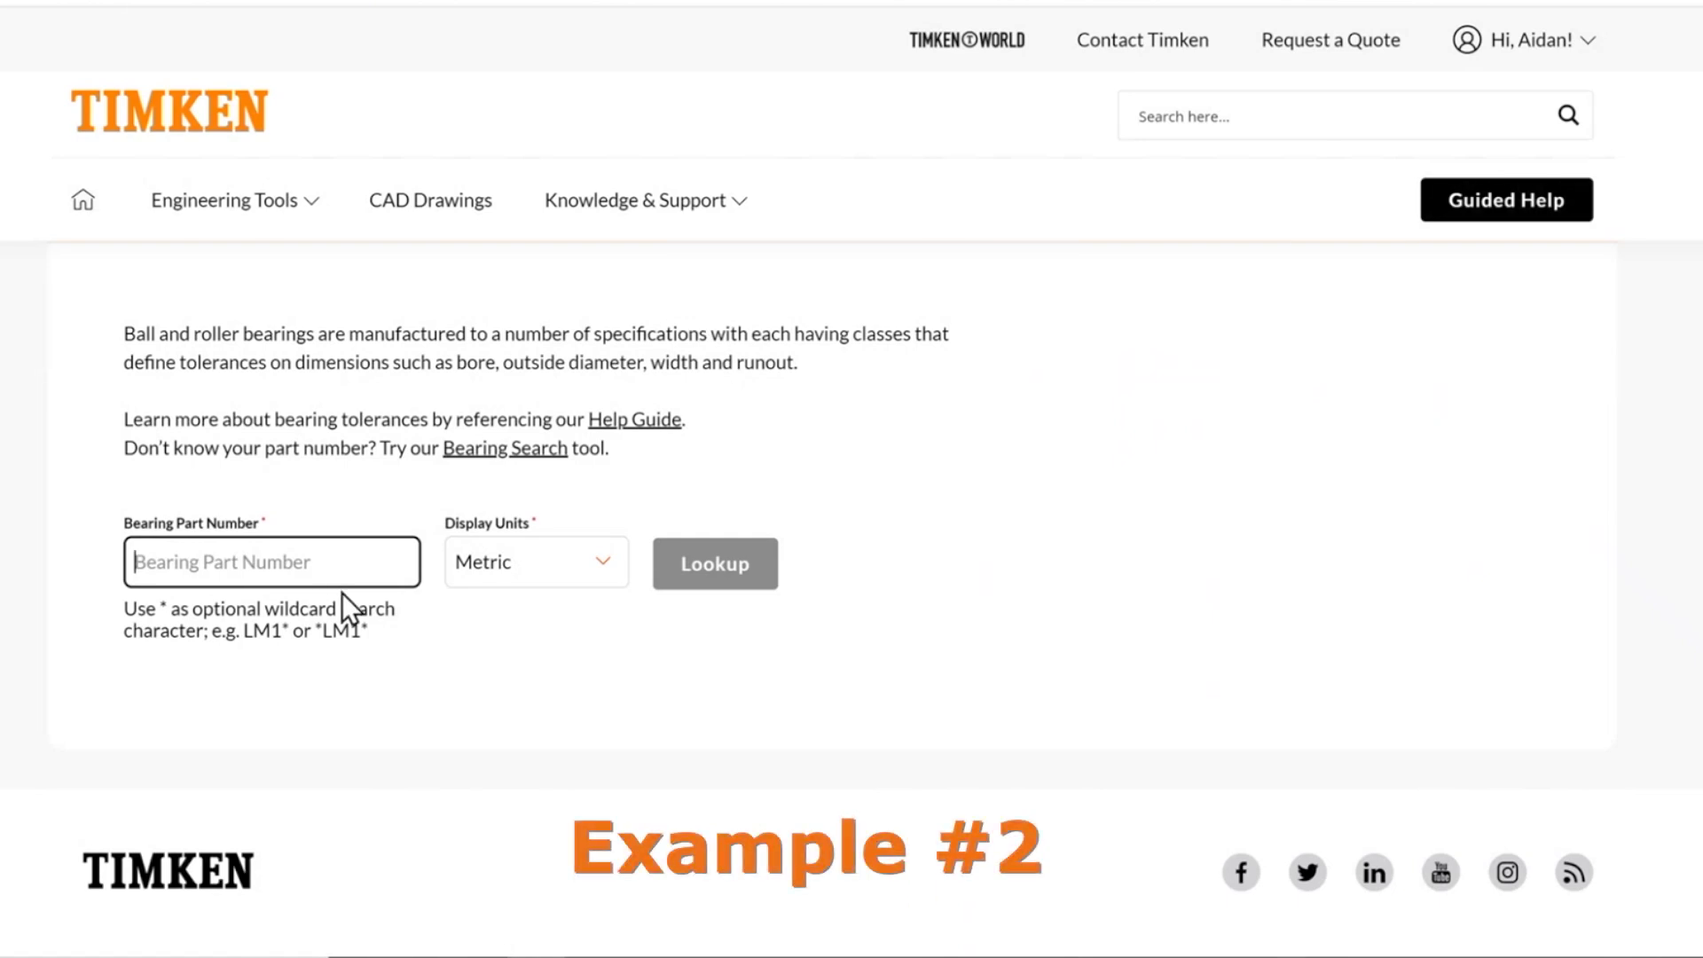
{"action": "type", "text": "LM603"}
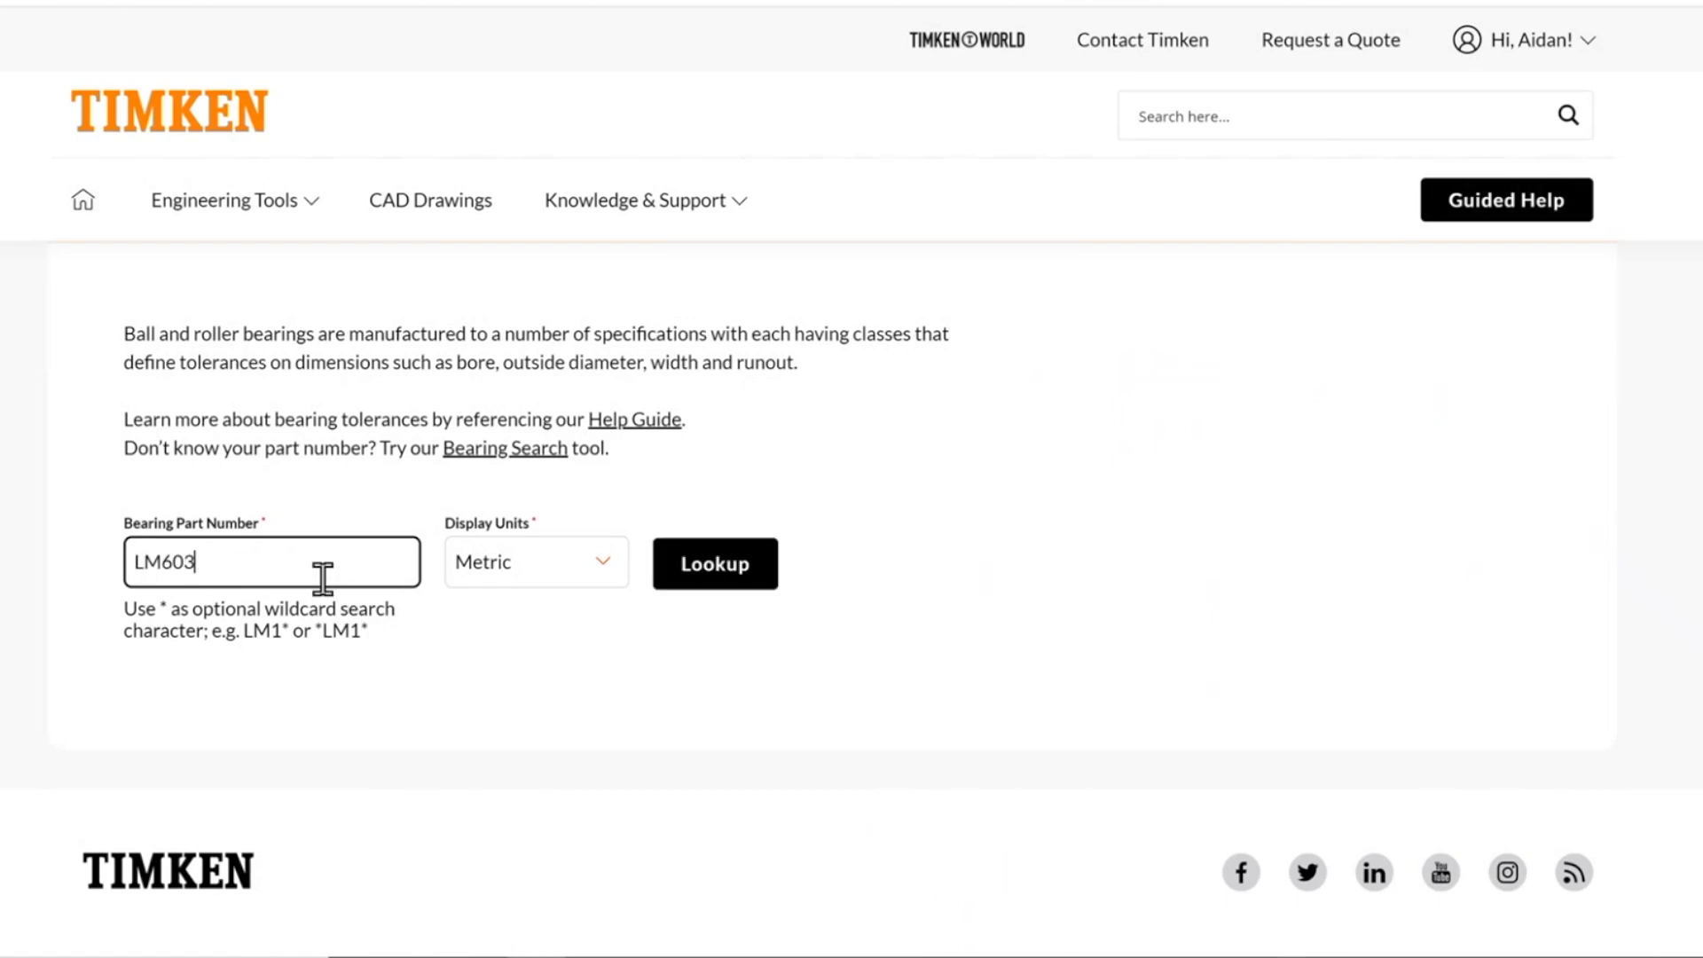
{"action": "type", "text": "049"}
{"action": "key", "text": "Return"}
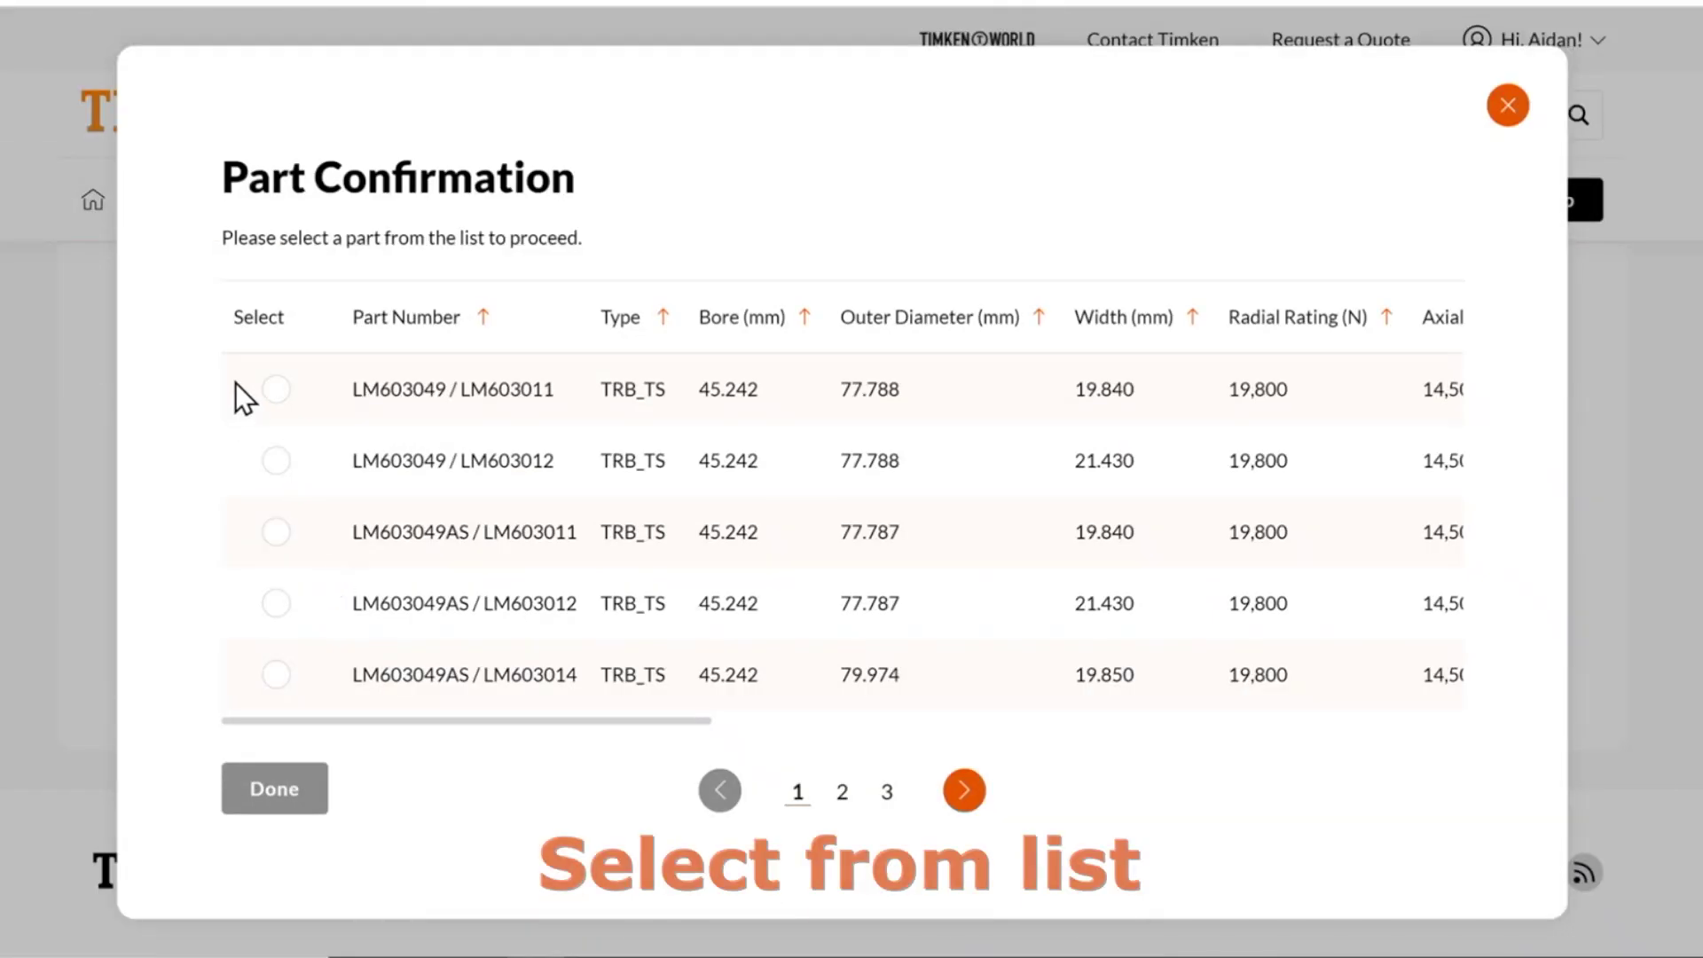
{"action": "left_click", "coordinate": [271, 392]}
{"action": "left_click", "coordinate": [271, 792]}
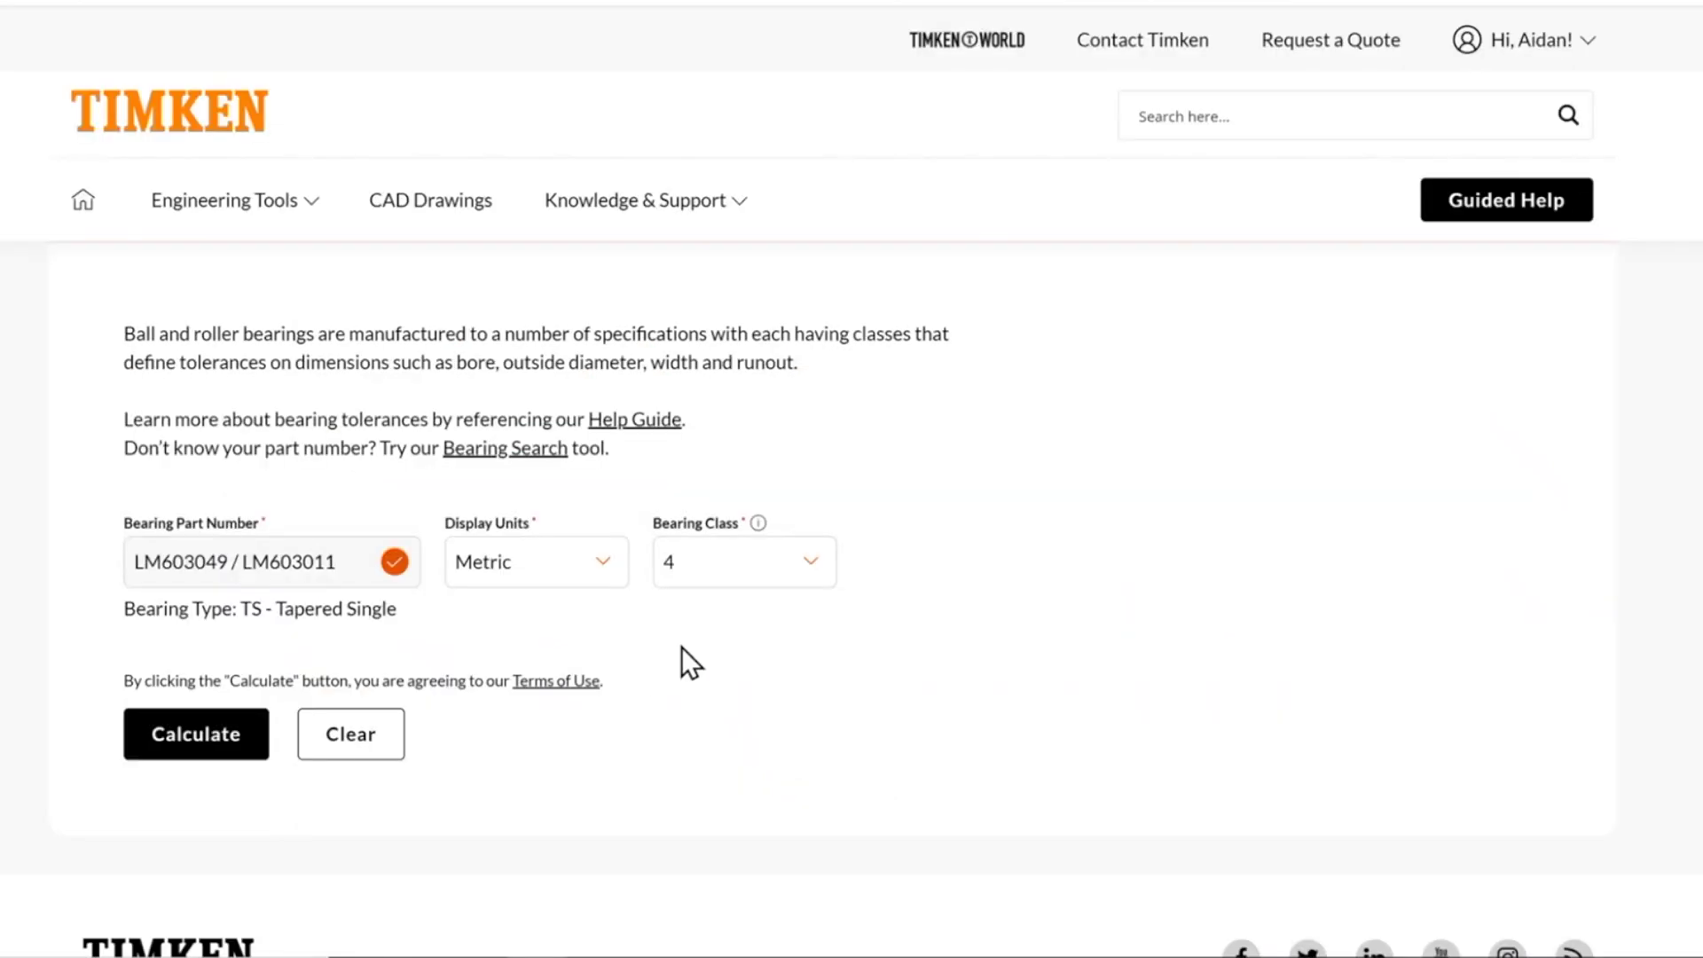
Check the available bearing classes against the Help Guide table, highlighting standard classes K and N for metric and 4 and 2 for inch tapered roller bearings
{"action": "left_click", "coordinate": [796, 564]}
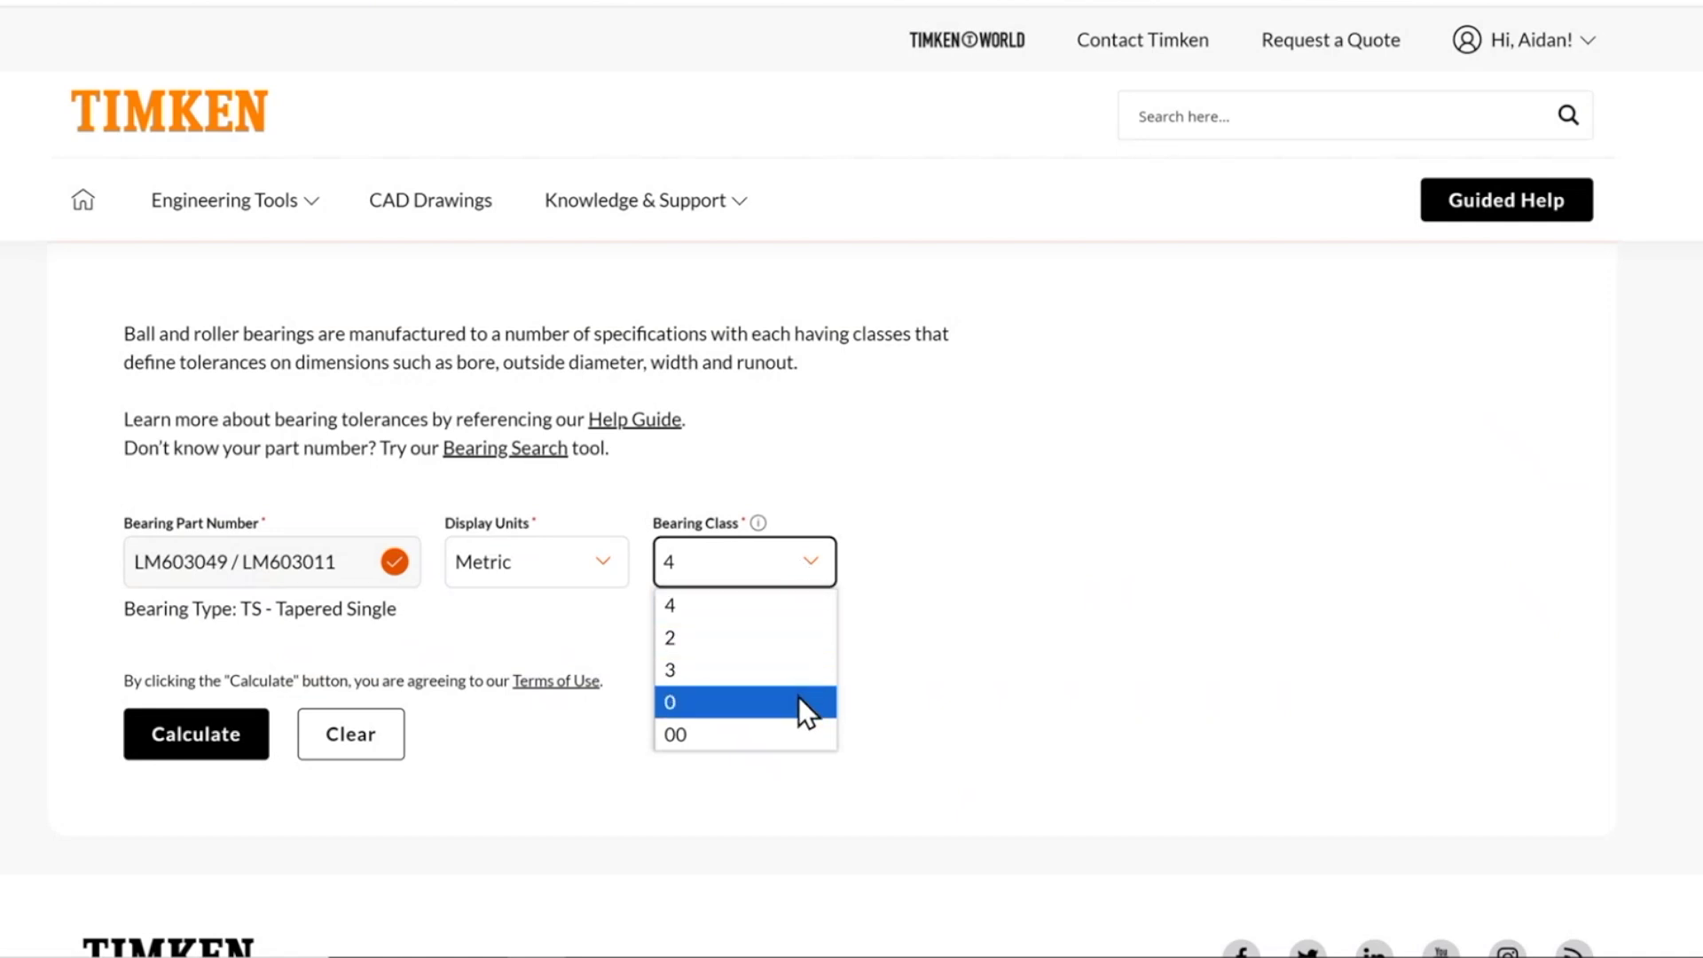
{"action": "left_click", "coordinate": [1020, 576]}
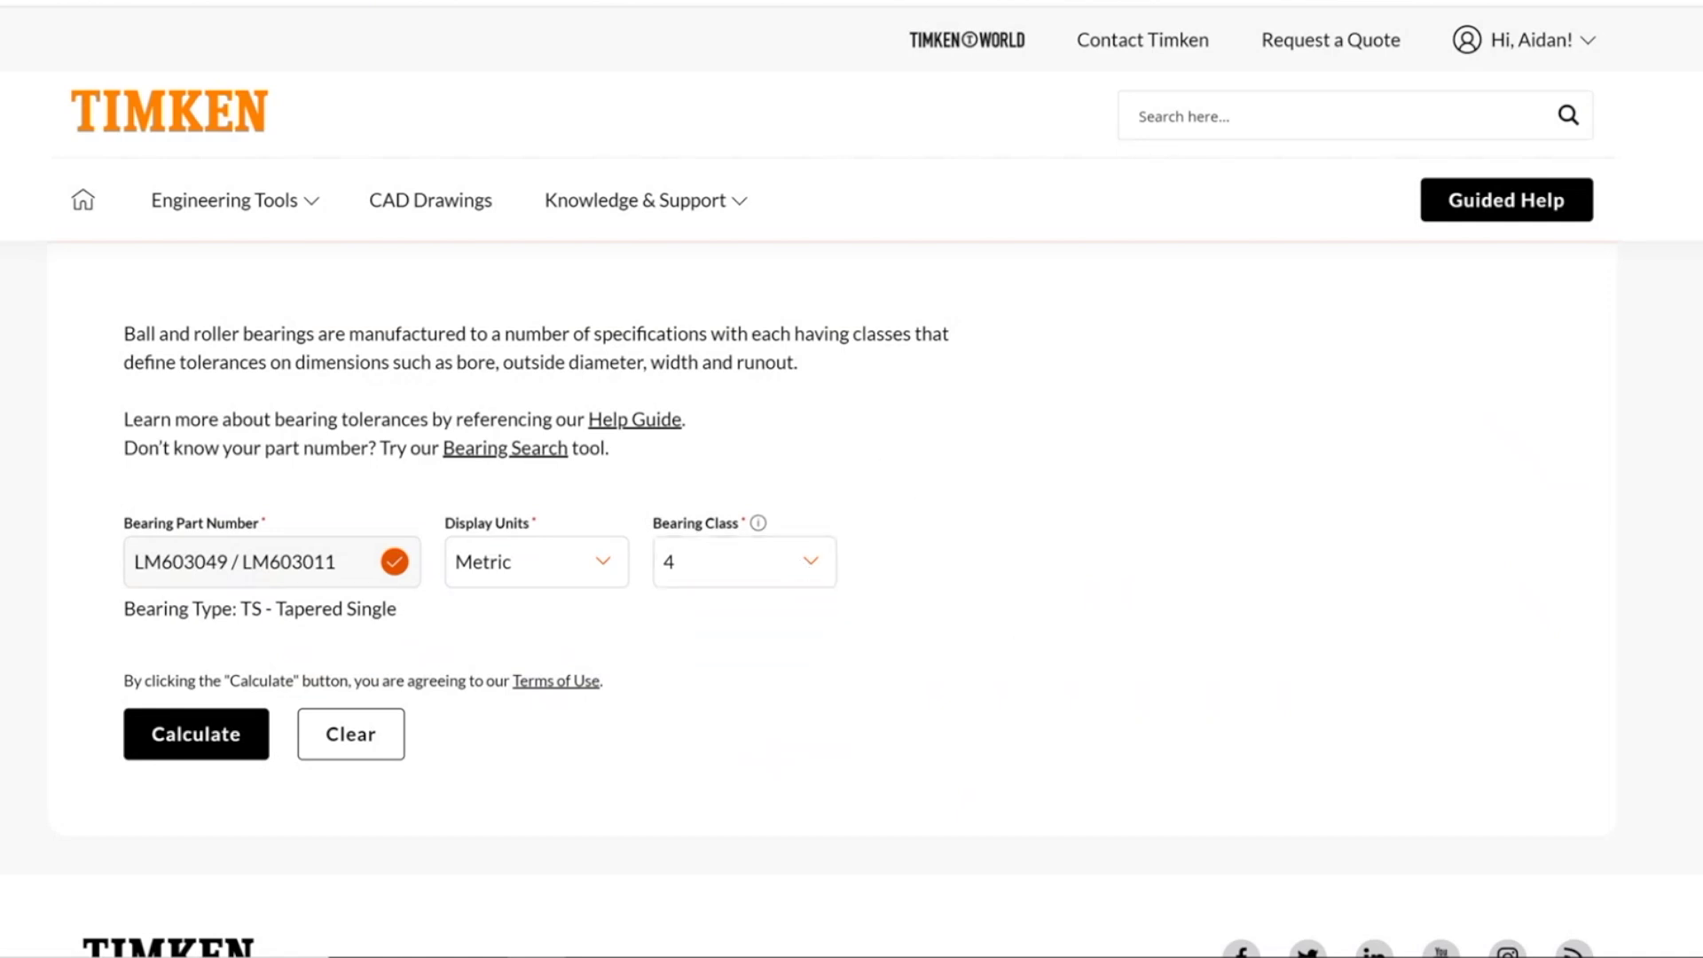
{"action": "left_click", "coordinate": [587, 3]}
{"action": "left_click", "coordinate": [621, 699]}
{"action": "scroll", "coordinate": [776, 488], "scroll_direction": "down", "scroll_amount": 3}
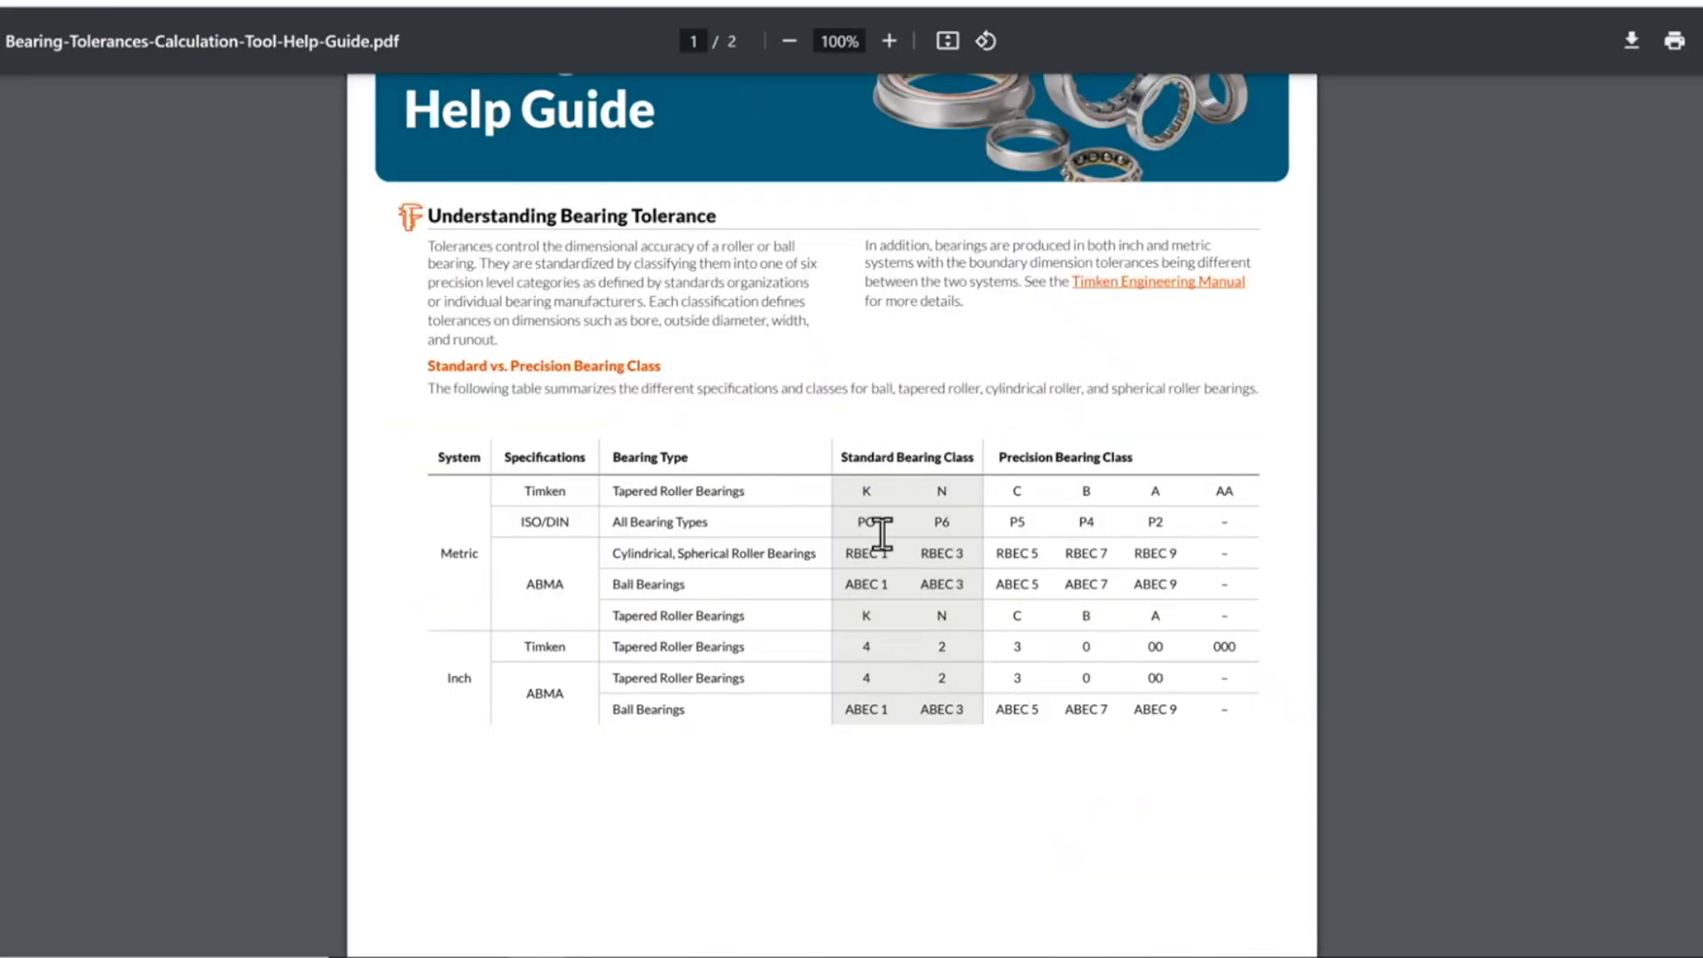
{"action": "left_click_drag", "start_coordinate": [855, 493], "coordinate": [959, 487]}
{"action": "left_click_drag", "start_coordinate": [860, 681], "coordinate": [962, 678]}
{"action": "left_click", "coordinate": [1043, 796]}
{"action": "left_click", "coordinate": [399, 2]}
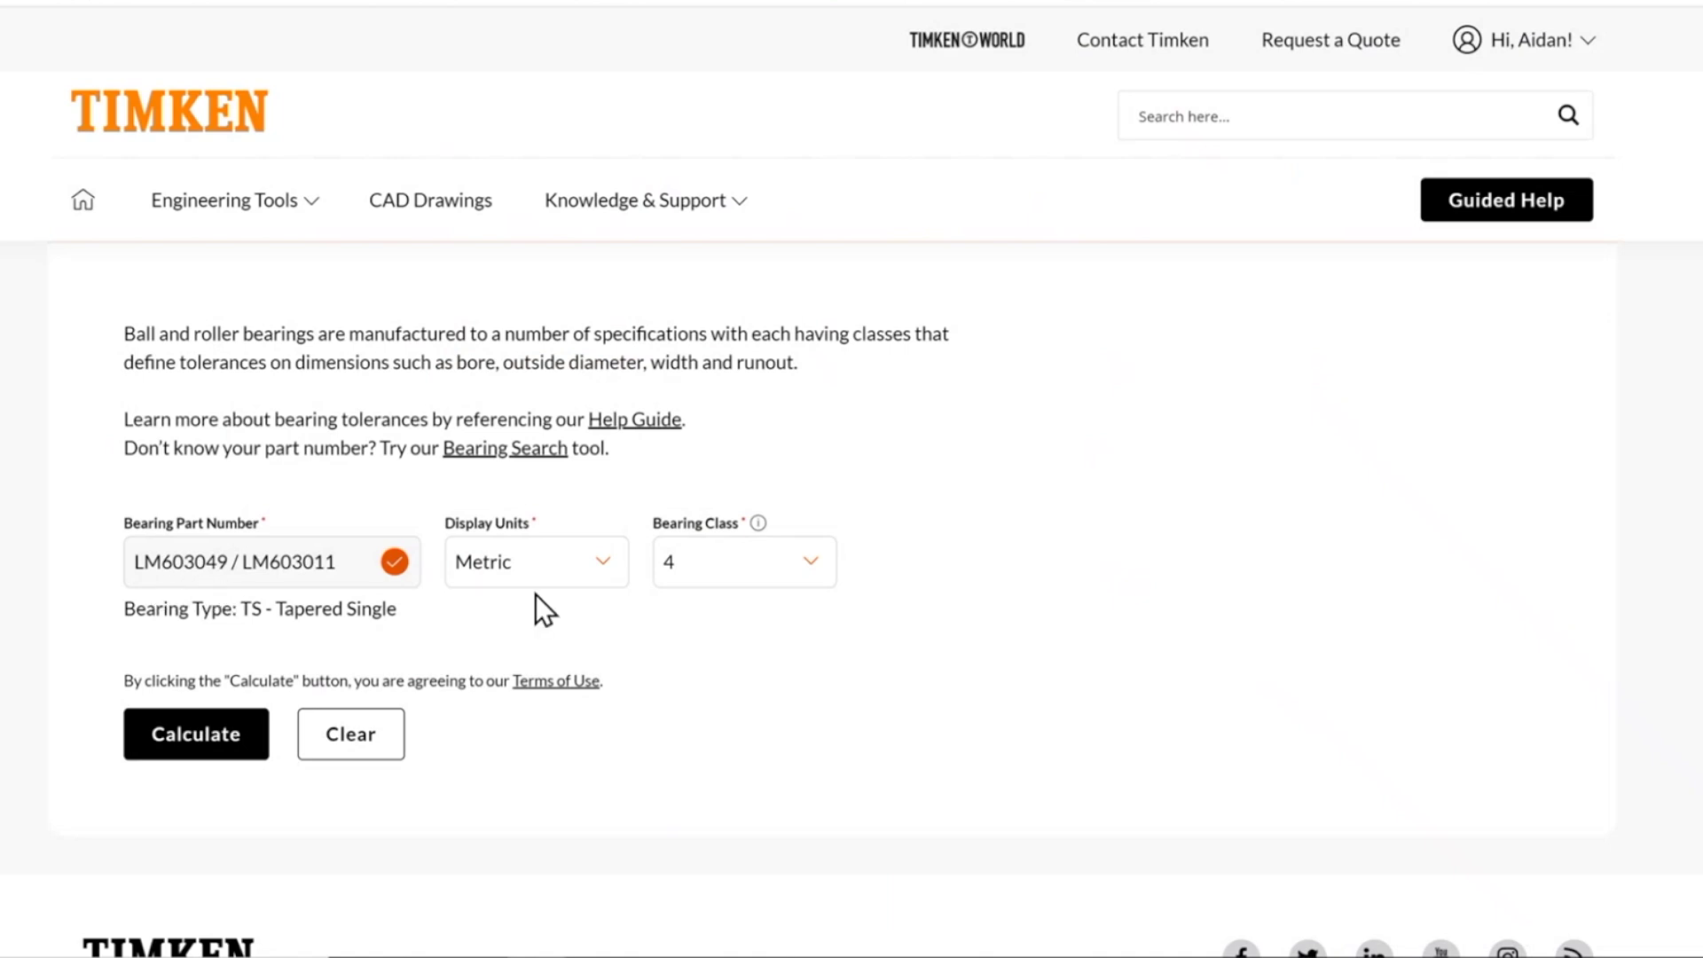
Calculate the LM603049 / LM603011 tolerances in metric units with bearing class 4 and view the results
{"action": "left_click", "coordinate": [818, 562]}
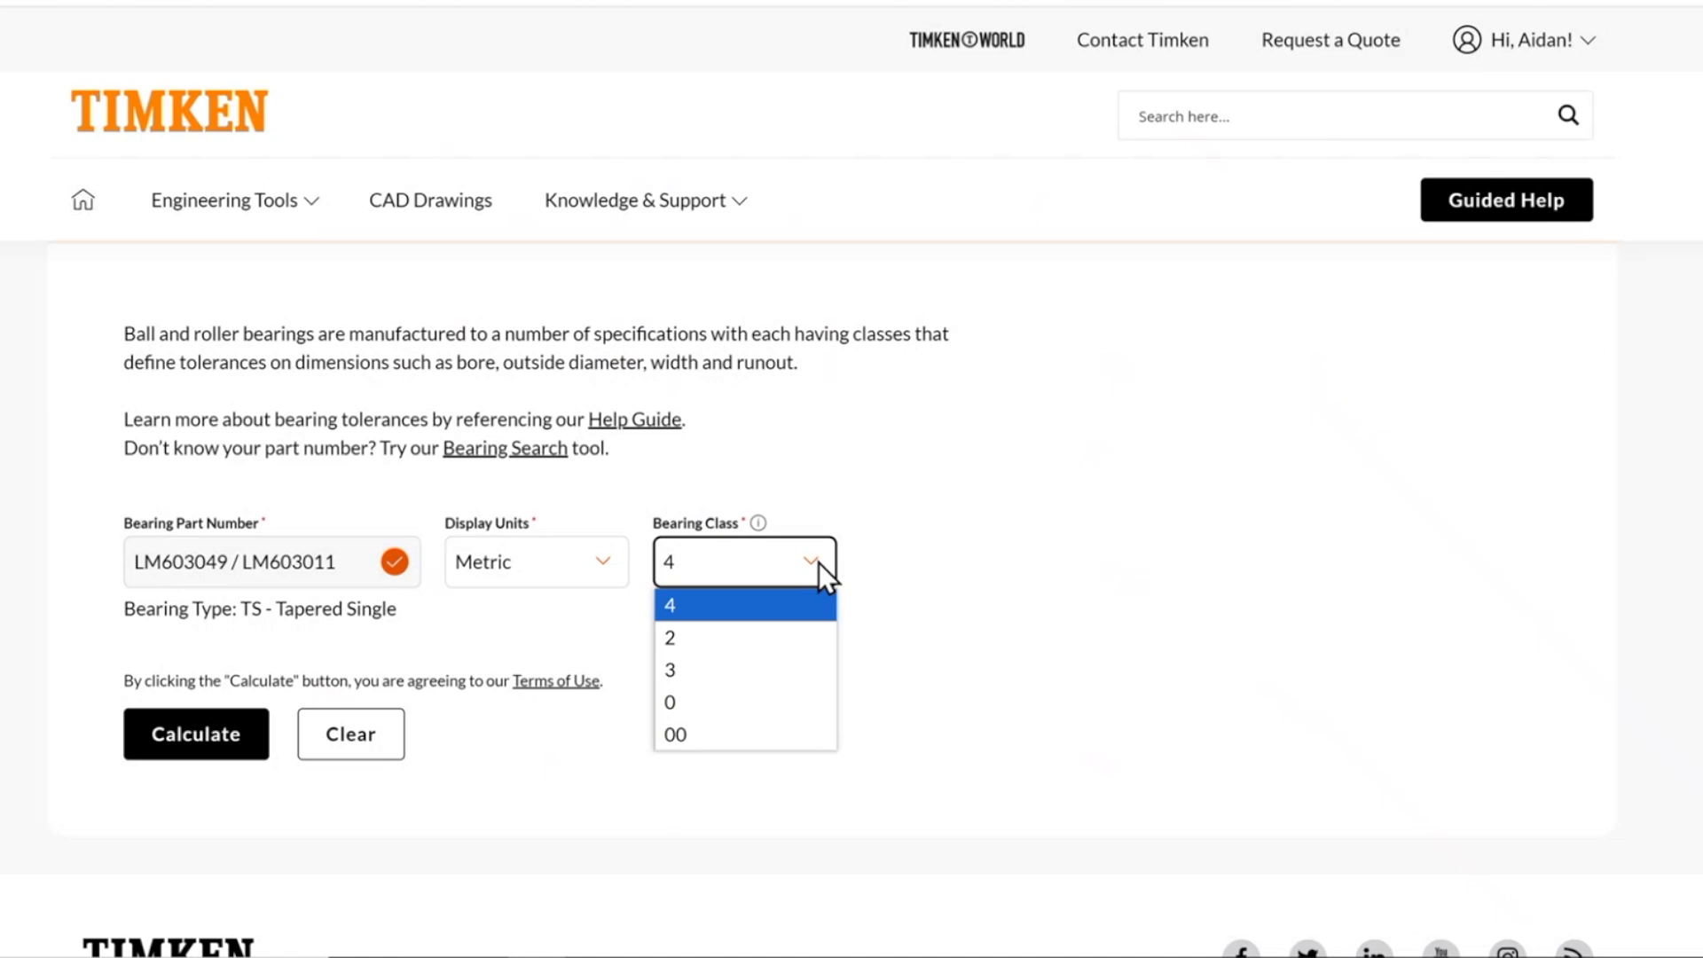
{"action": "left_click", "coordinate": [818, 563]}
{"action": "scroll", "coordinate": [924, 550], "scroll_direction": "down", "scroll_amount": 1}
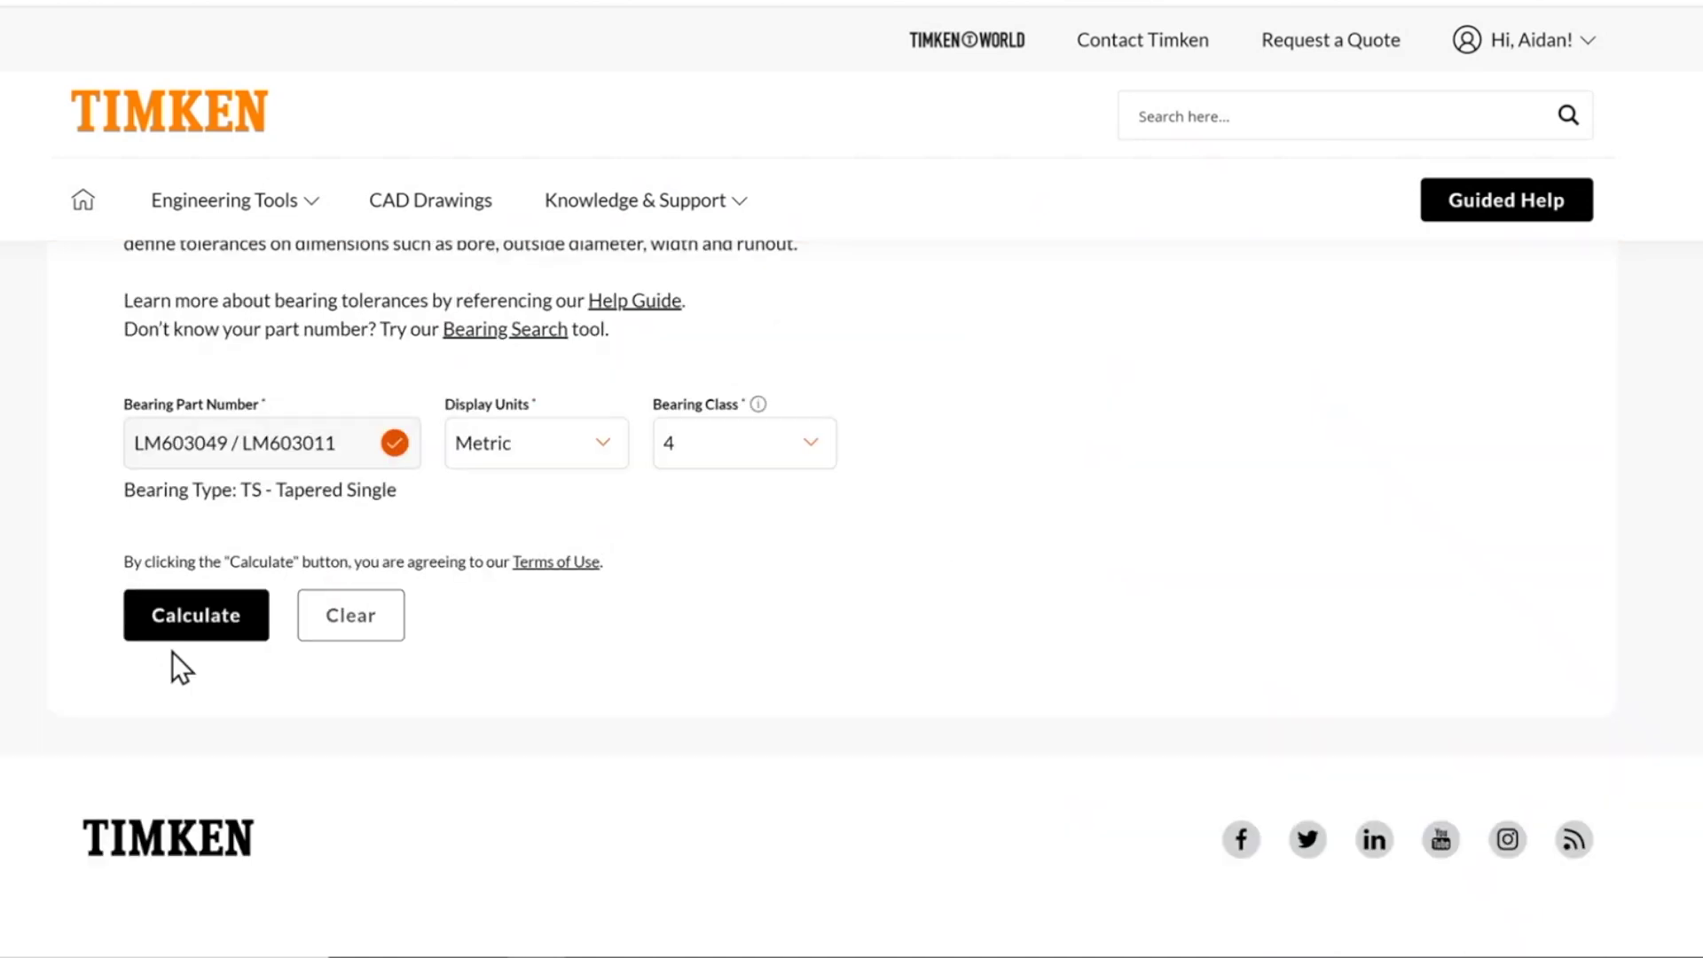
{"action": "left_click", "coordinate": [175, 621]}
{"action": "scroll", "coordinate": [976, 621], "scroll_direction": "down", "scroll_amount": 4}
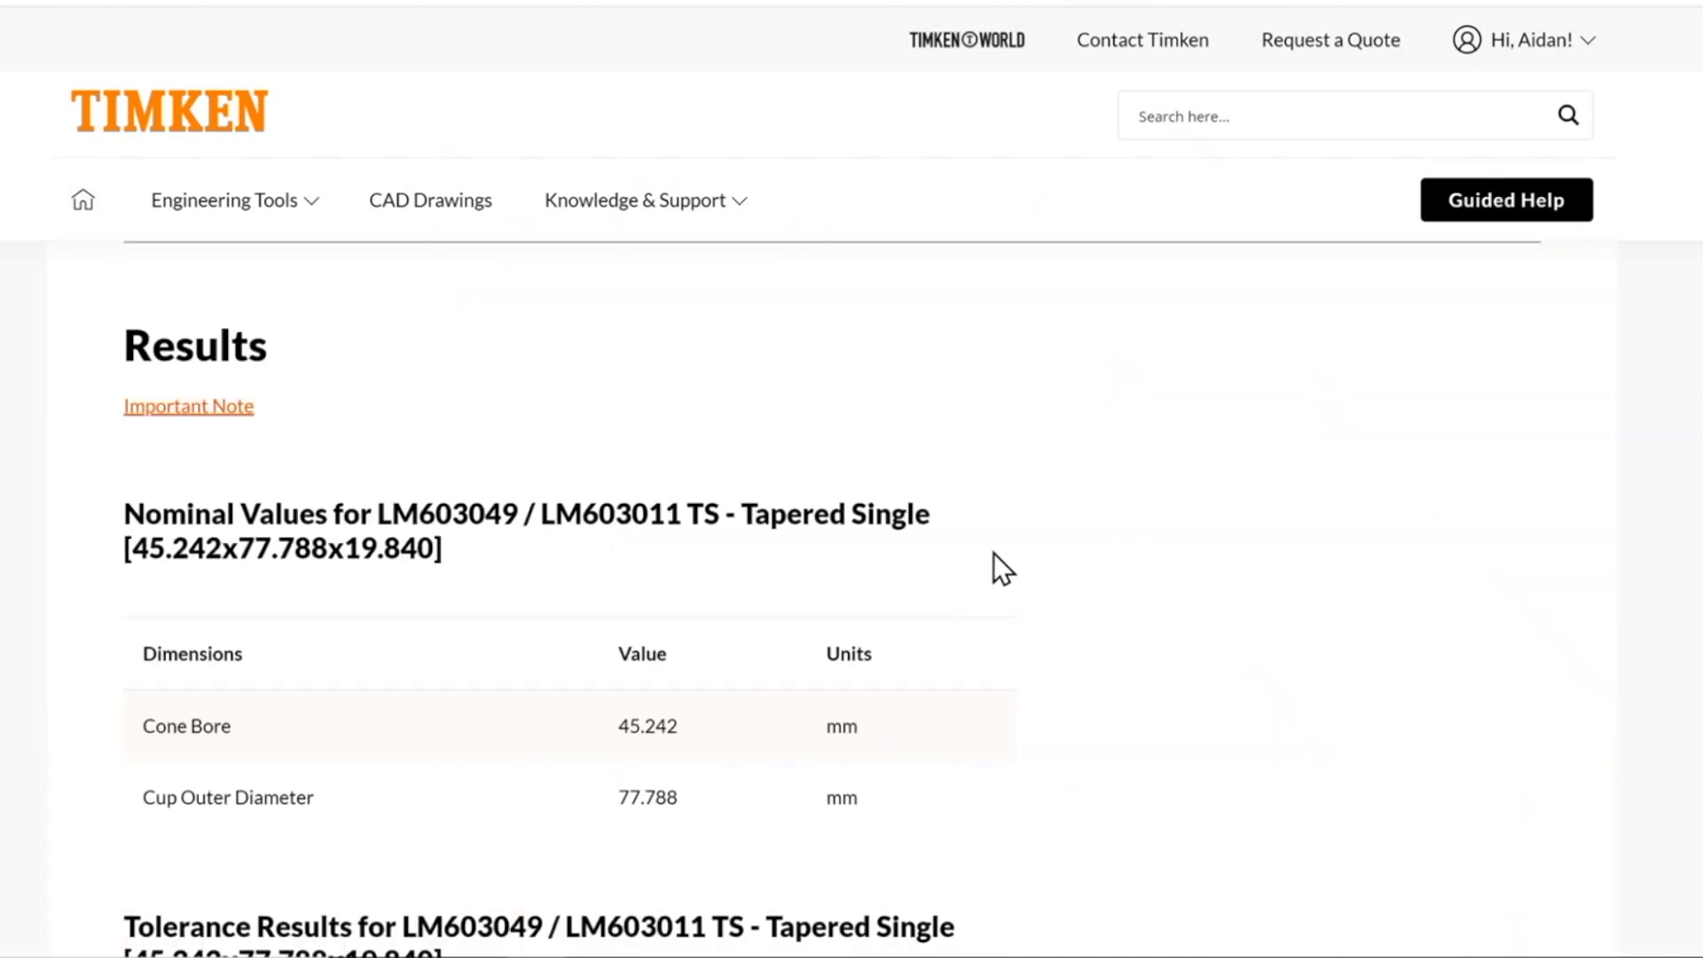
{"action": "scroll", "coordinate": [997, 545], "scroll_direction": "down", "scroll_amount": 5}
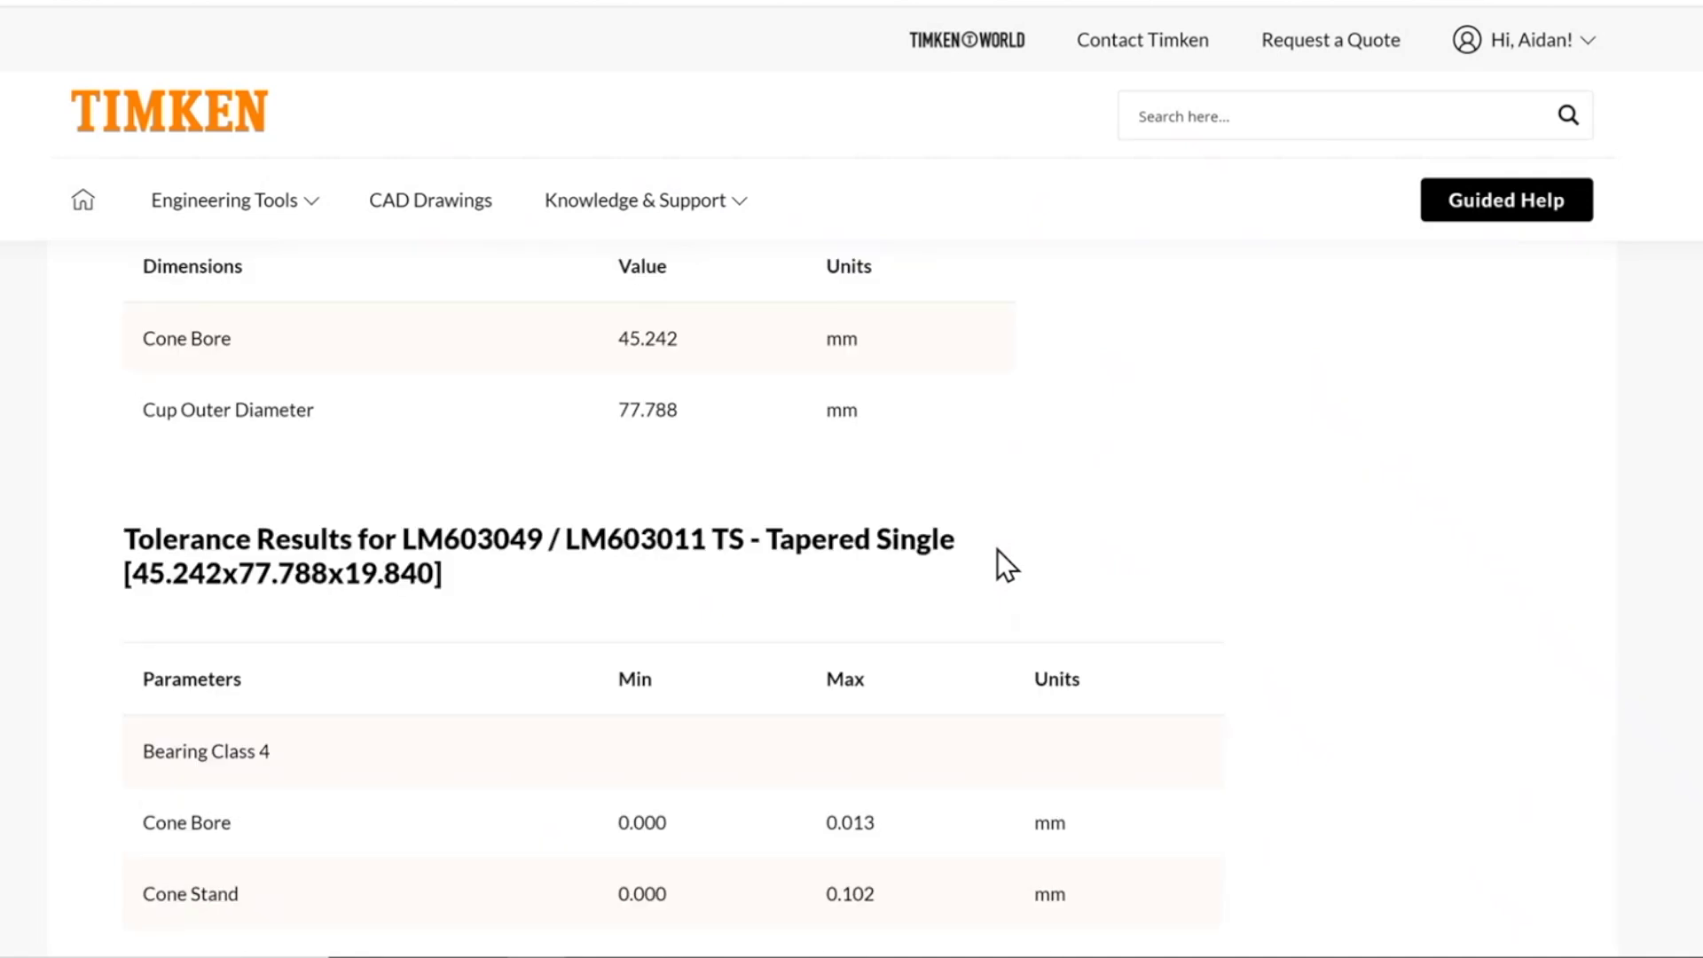
{"action": "scroll", "coordinate": [999, 550], "scroll_direction": "down", "scroll_amount": 1}
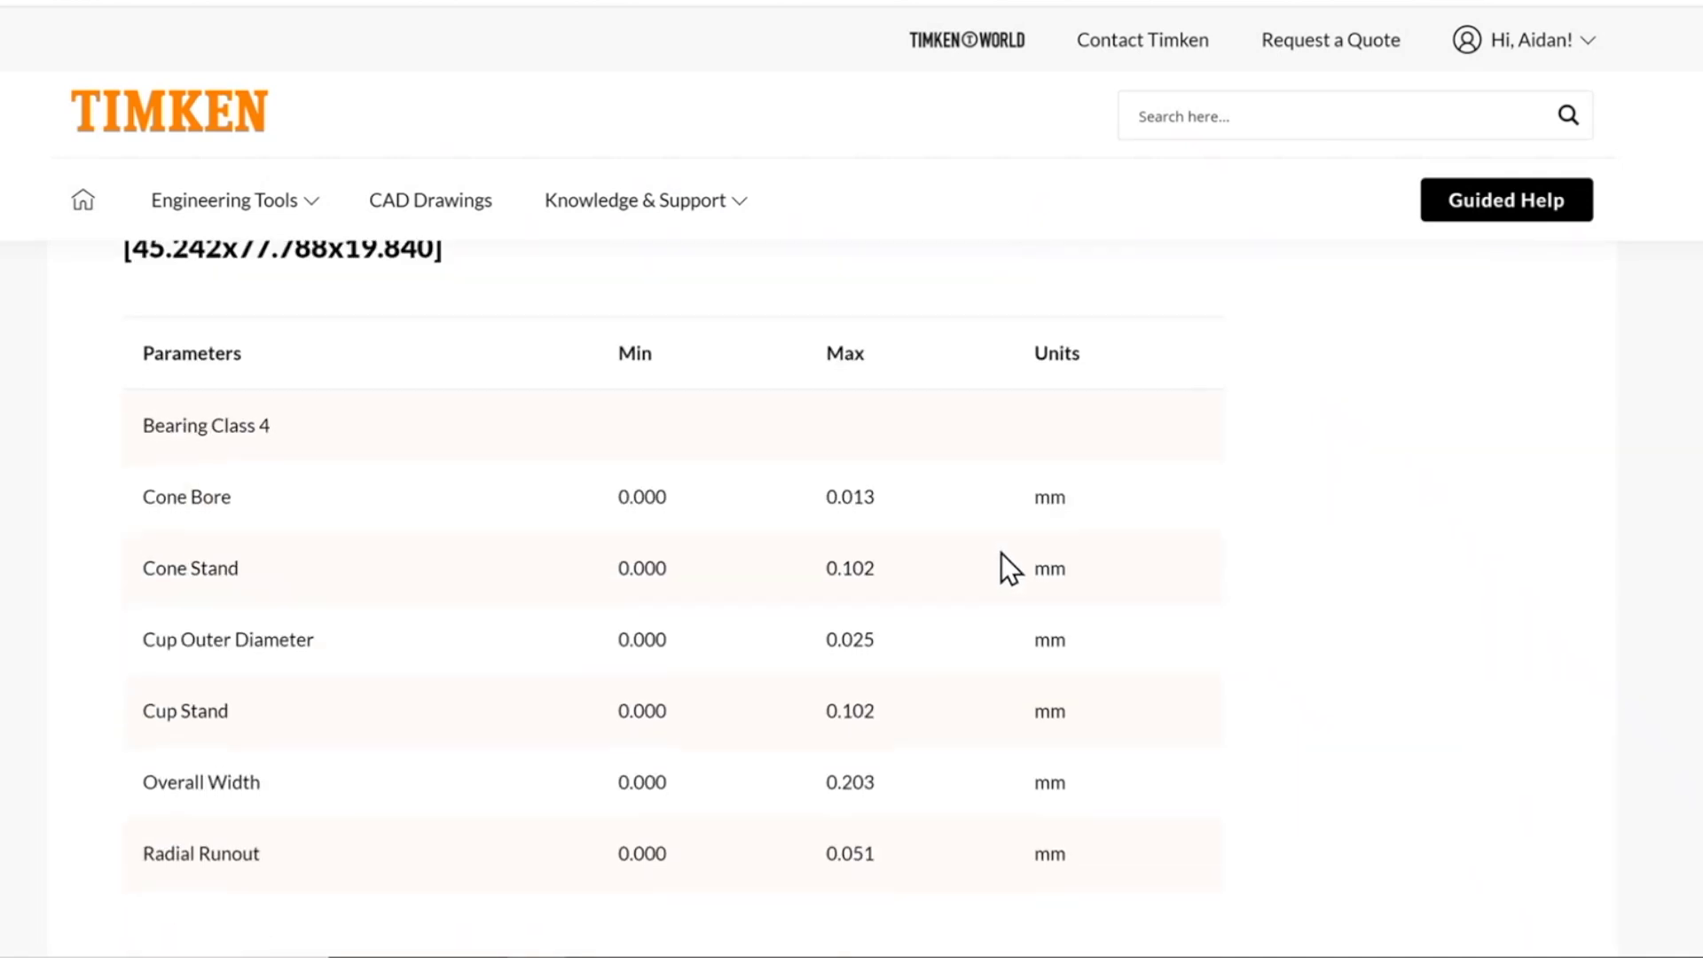
Change the display units to Imperial, recalculate the class 4 tolerances, and view the nominal and tolerance tables
{"action": "scroll", "coordinate": [1002, 556], "scroll_direction": "up", "scroll_amount": 9}
{"action": "left_click", "coordinate": [572, 323]}
{"action": "left_click", "coordinate": [533, 401]}
{"action": "left_click", "coordinate": [228, 500]}
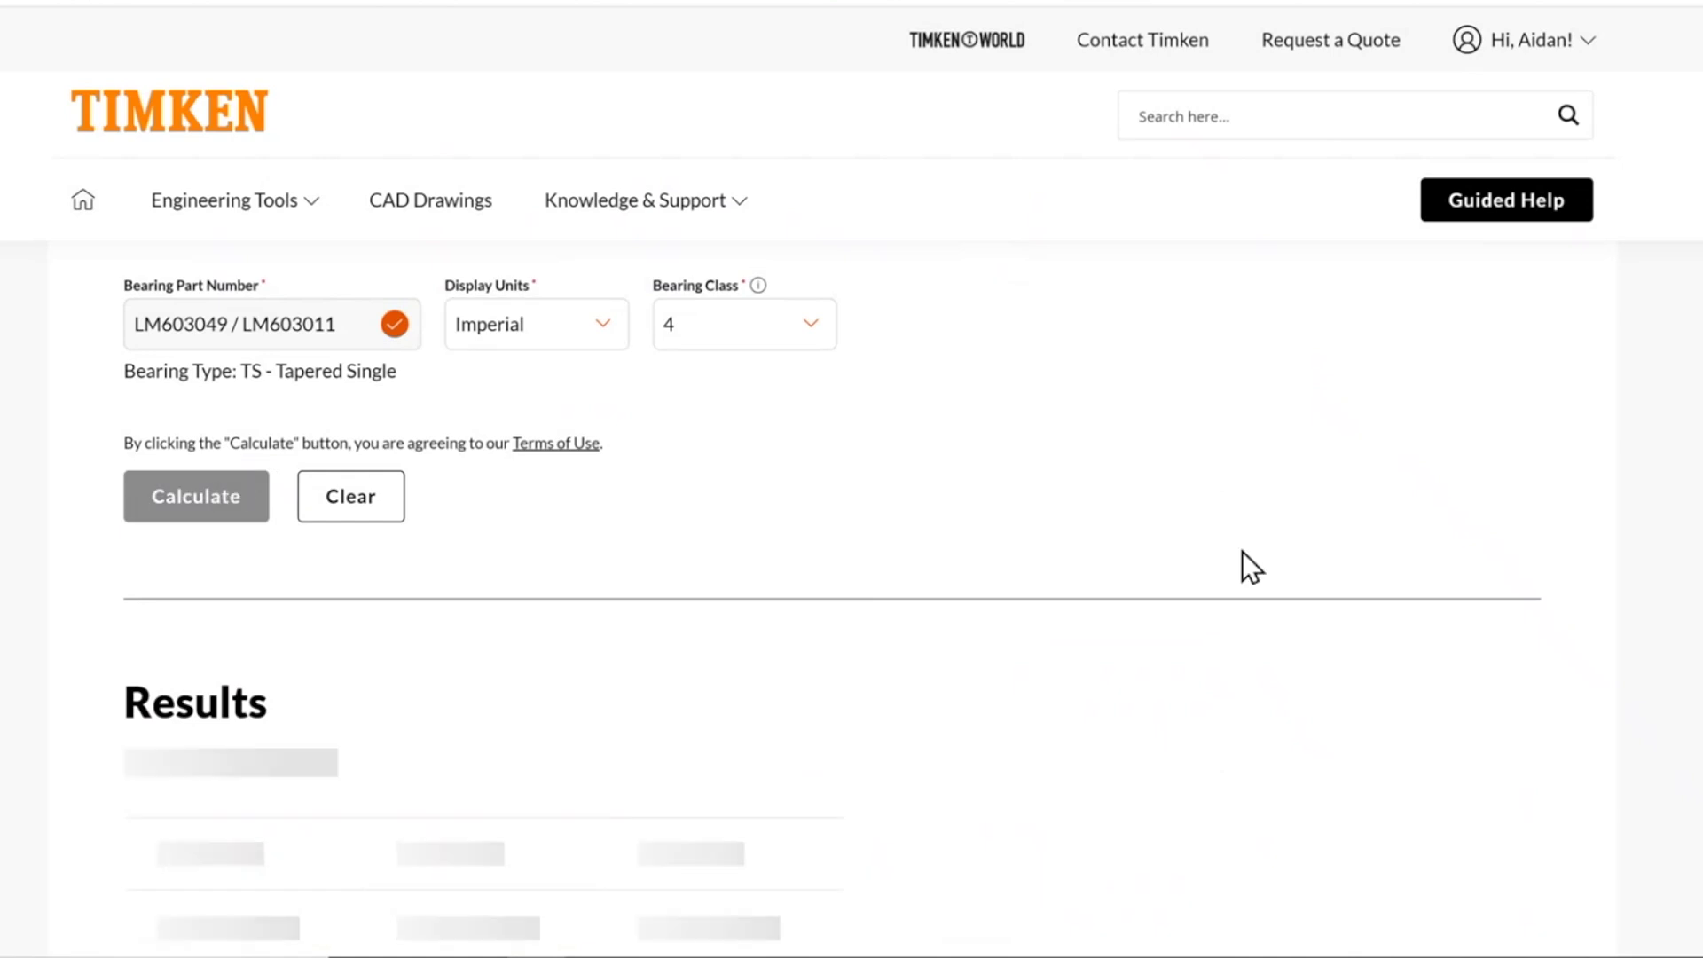
{"action": "scroll", "coordinate": [1174, 550], "scroll_direction": "down", "scroll_amount": 3}
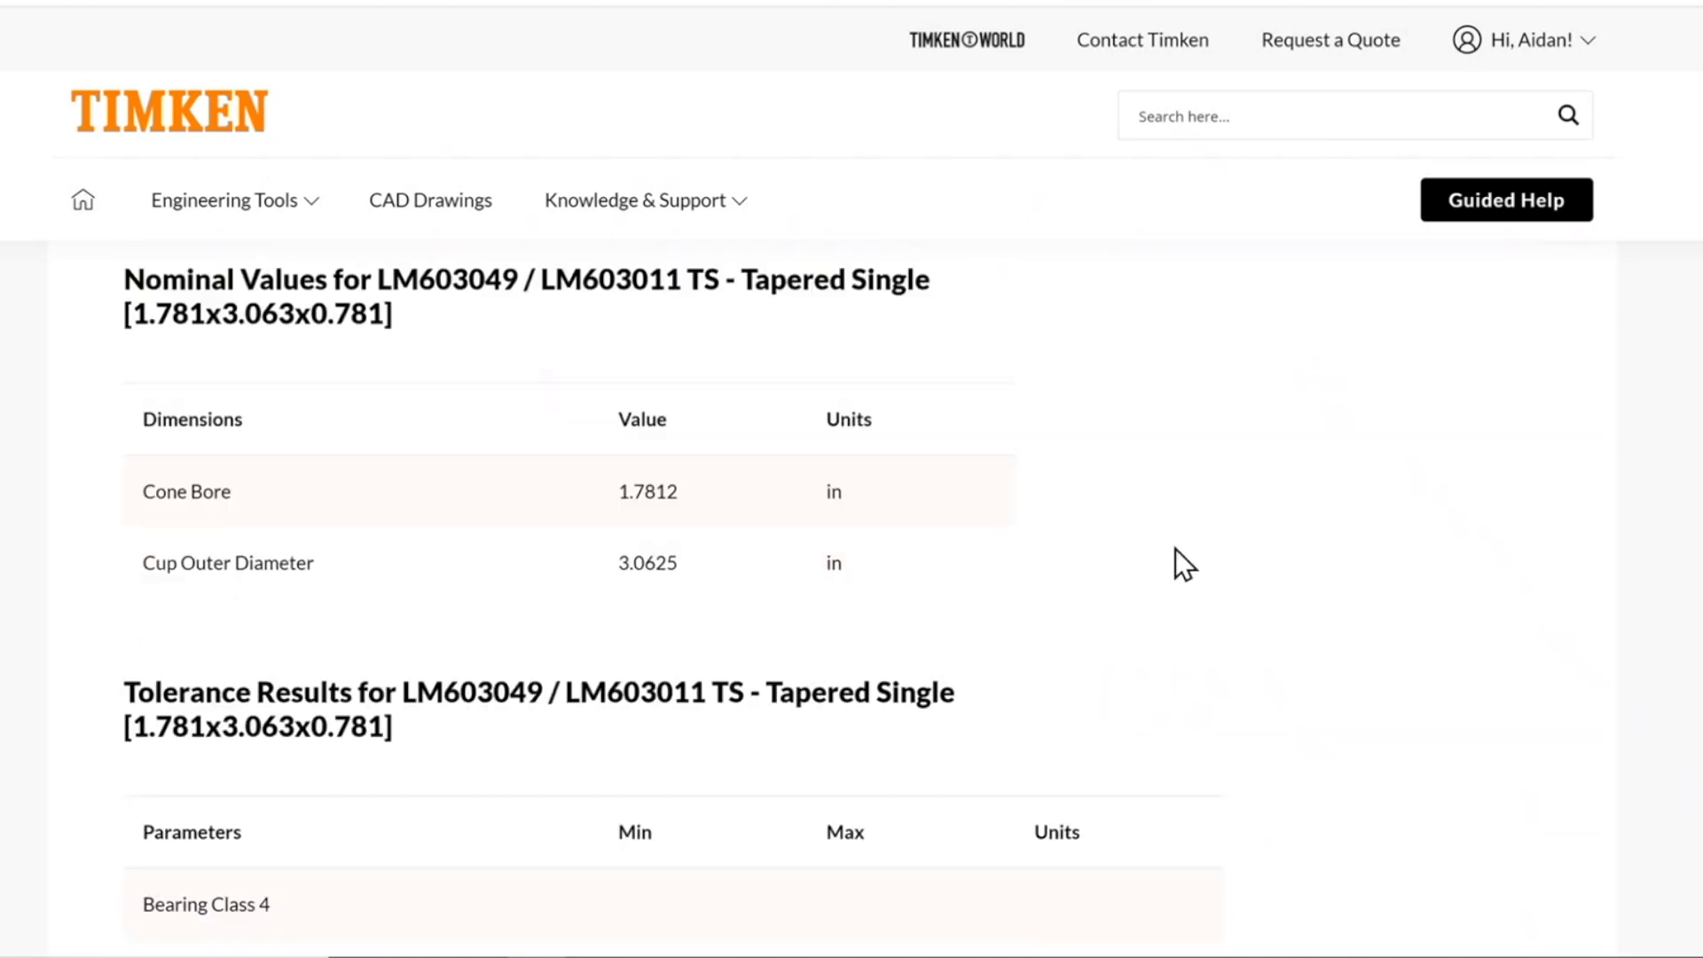
{"action": "scroll", "coordinate": [1175, 550], "scroll_direction": "down", "scroll_amount": 5}
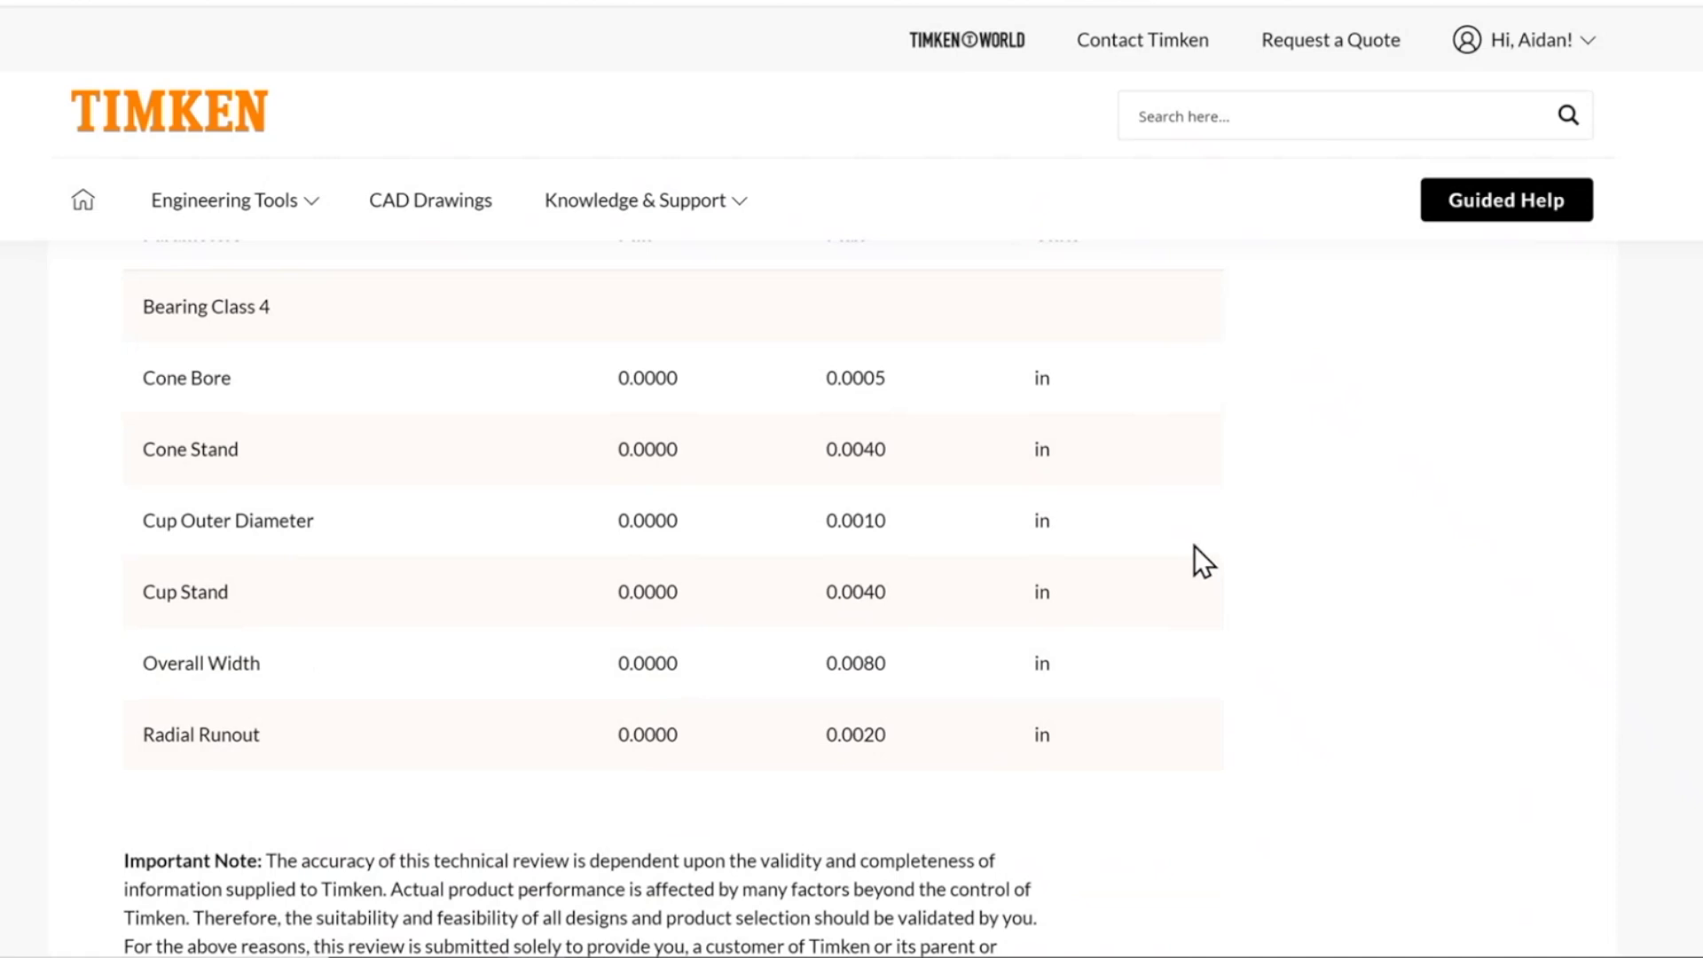
Examine the cone bore tolerance in inches, highlighting its minimum, maximum and parameter name
{"action": "scroll", "coordinate": [1199, 538], "scroll_direction": "up", "scroll_amount": 2}
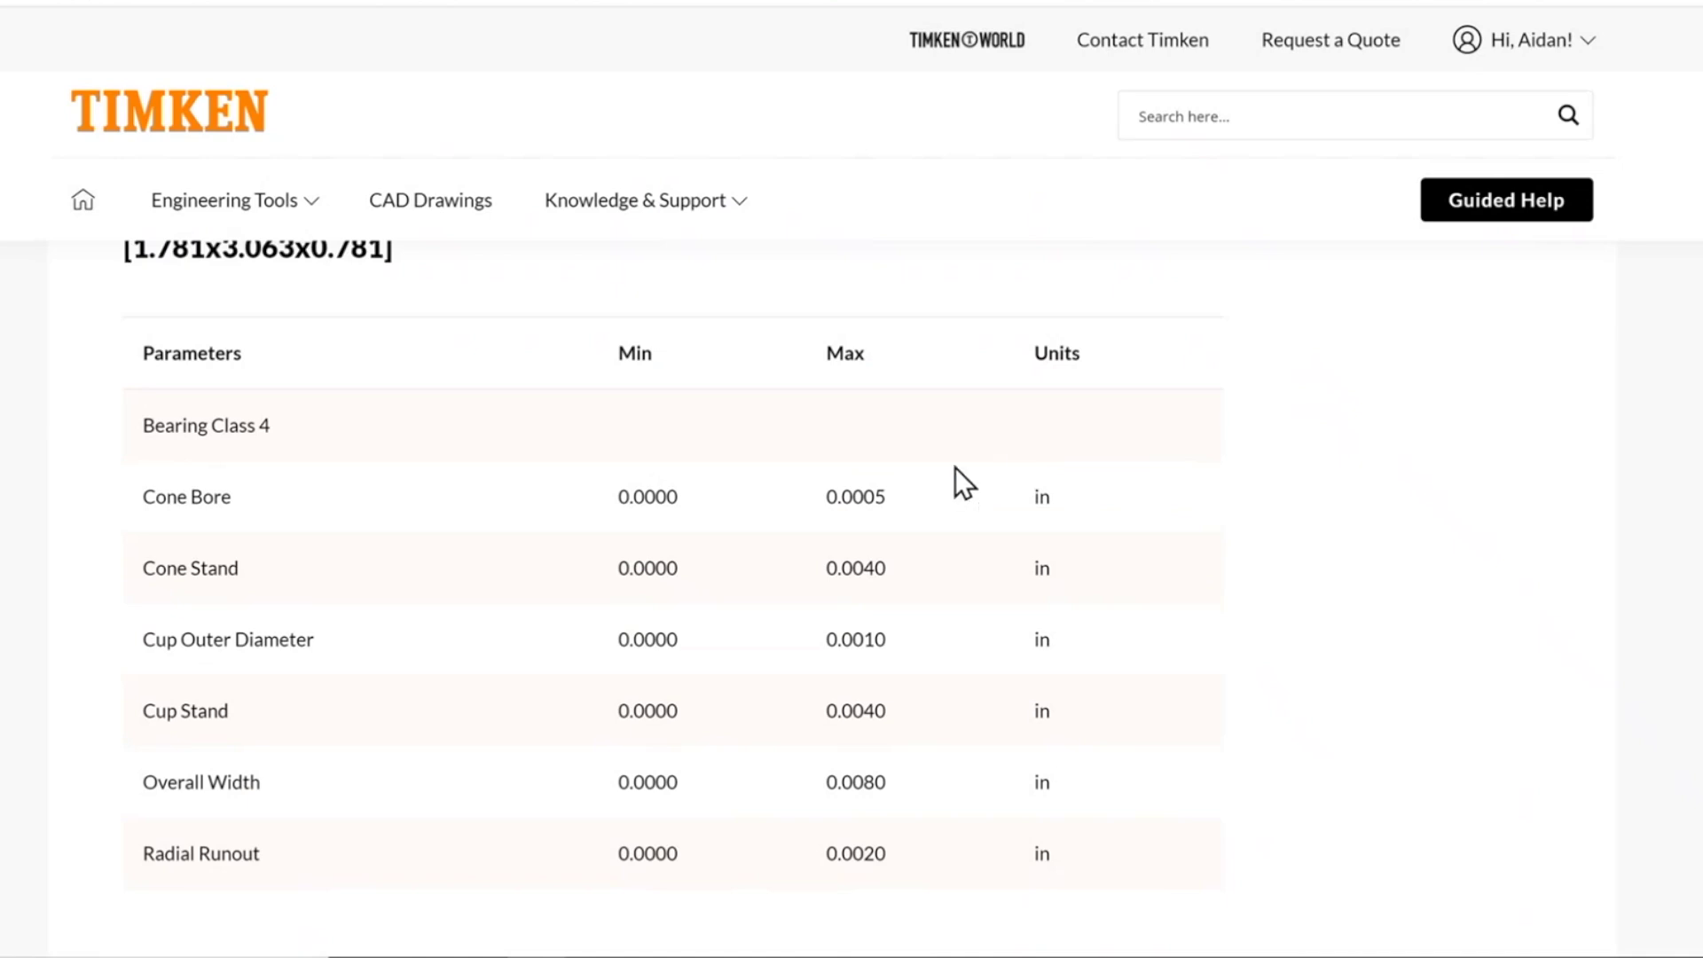
{"action": "left_click_drag", "start_coordinate": [679, 497], "coordinate": [614, 495]}
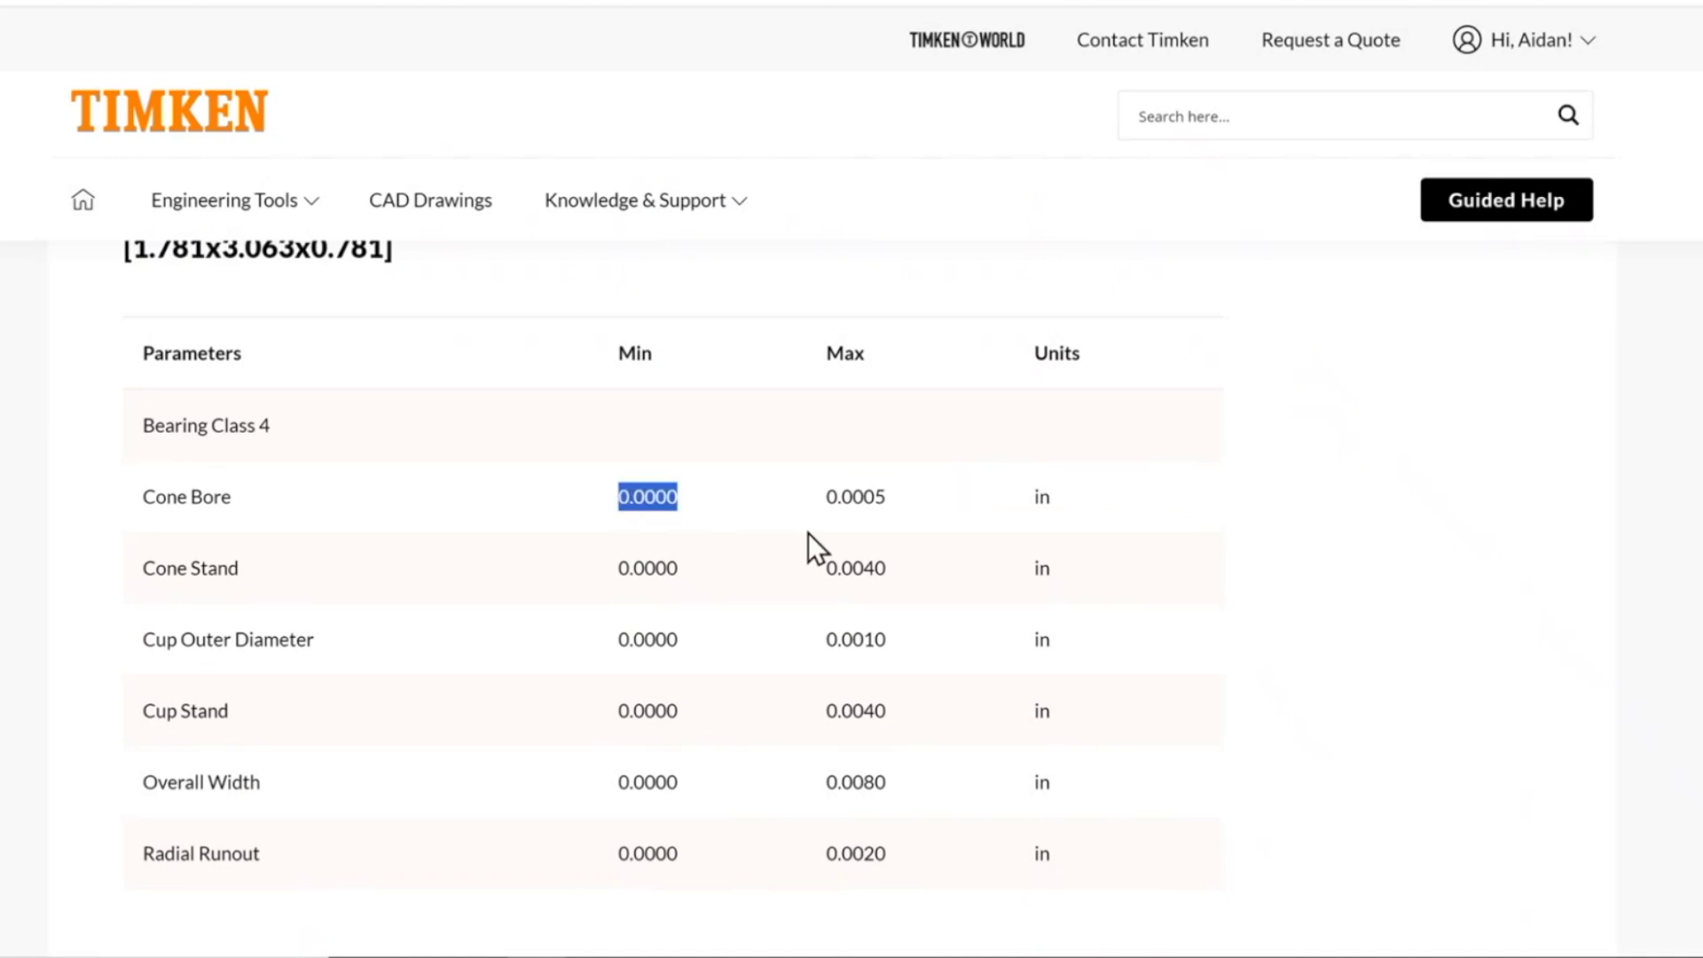
{"action": "left_click_drag", "start_coordinate": [832, 499], "coordinate": [915, 504]}
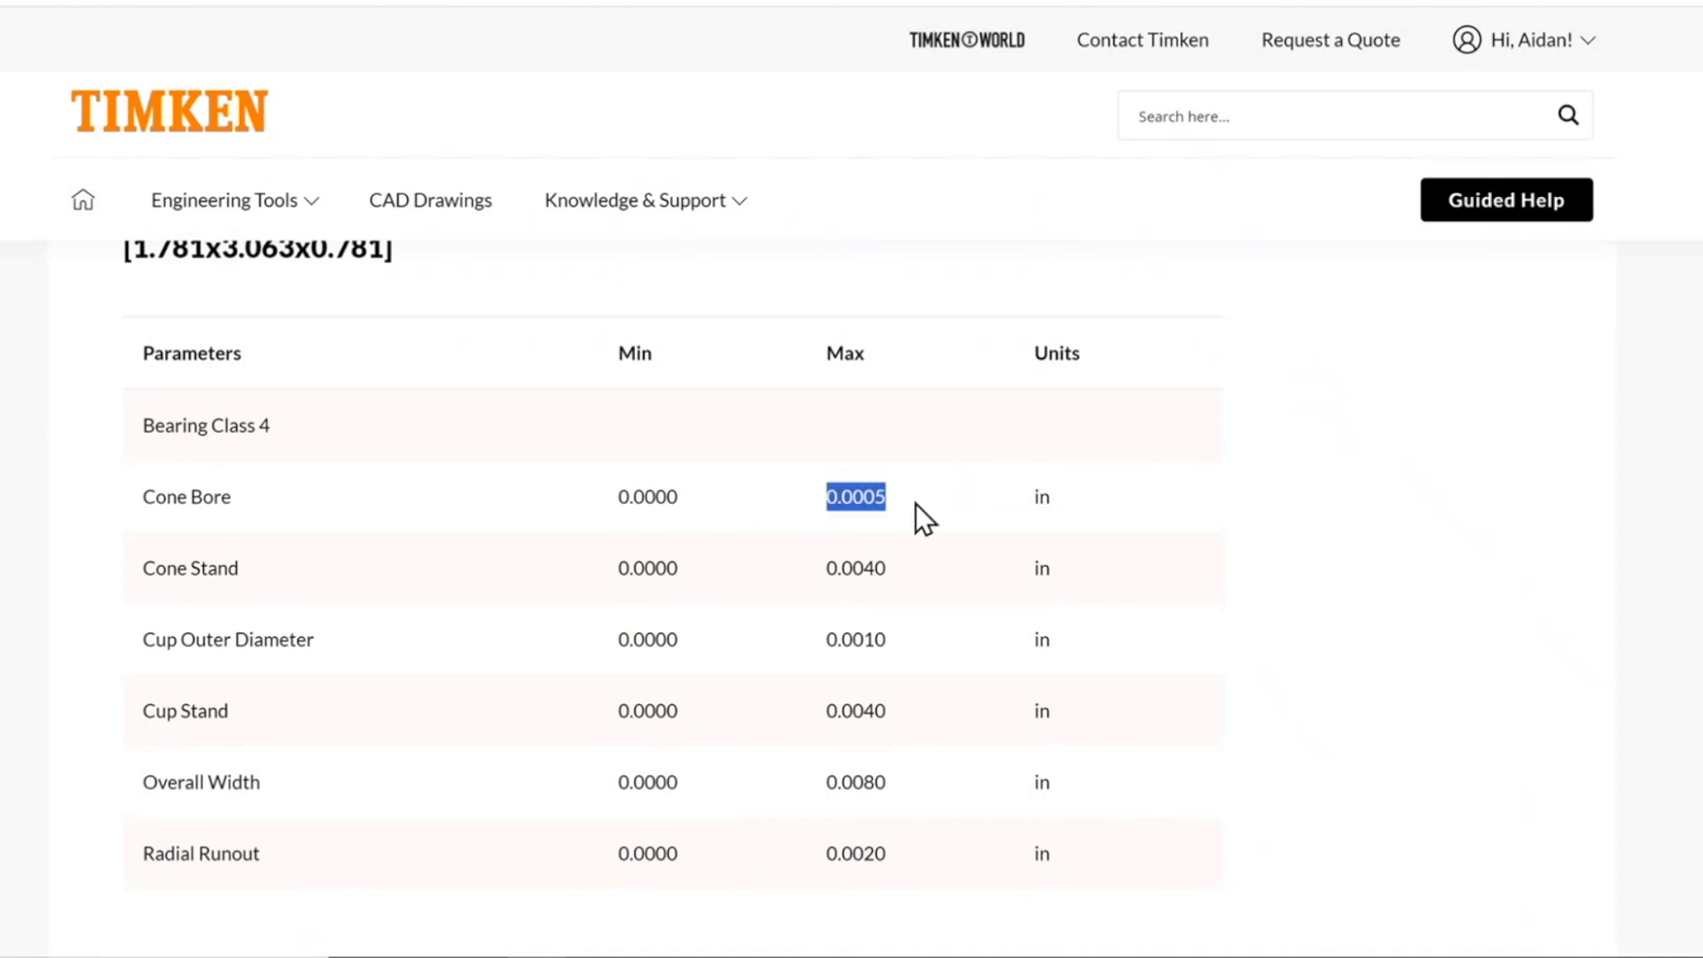
{"action": "left_click", "coordinate": [892, 509]}
{"action": "left_click_drag", "start_coordinate": [231, 498], "coordinate": [162, 498]}
From a cleared form, look up part numbers with the wildcard NU* and confirm NU1020MA
{"action": "left_click", "coordinate": [381, 498]}
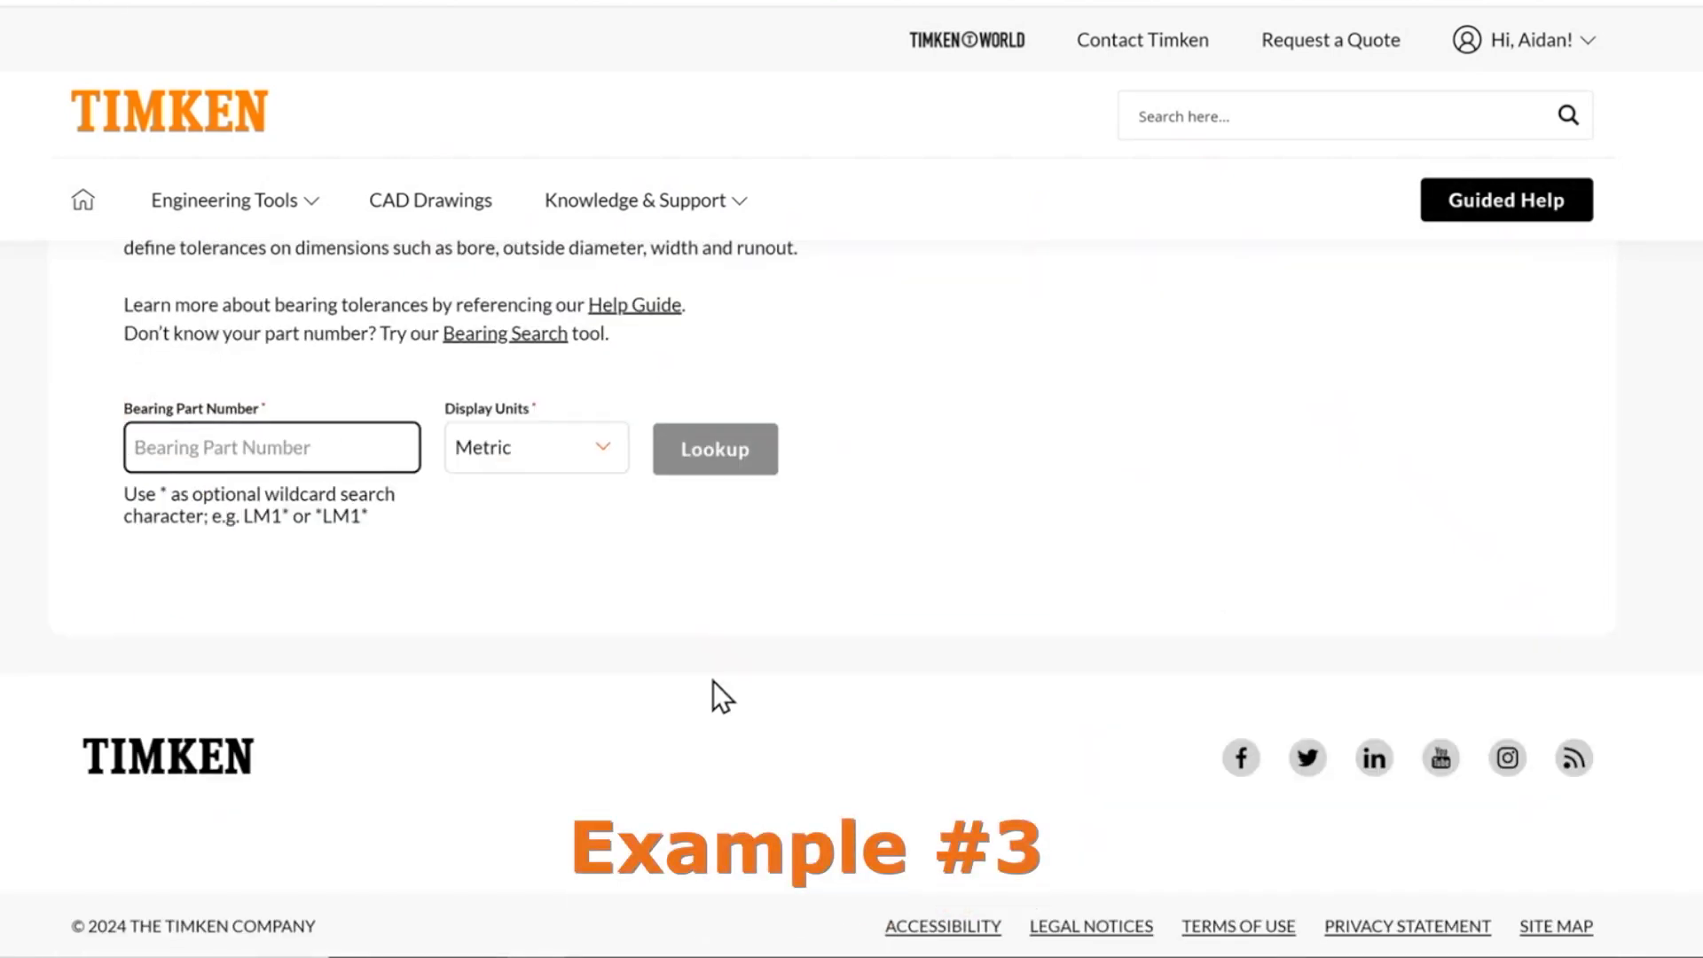
{"action": "type", "text": "NU"}
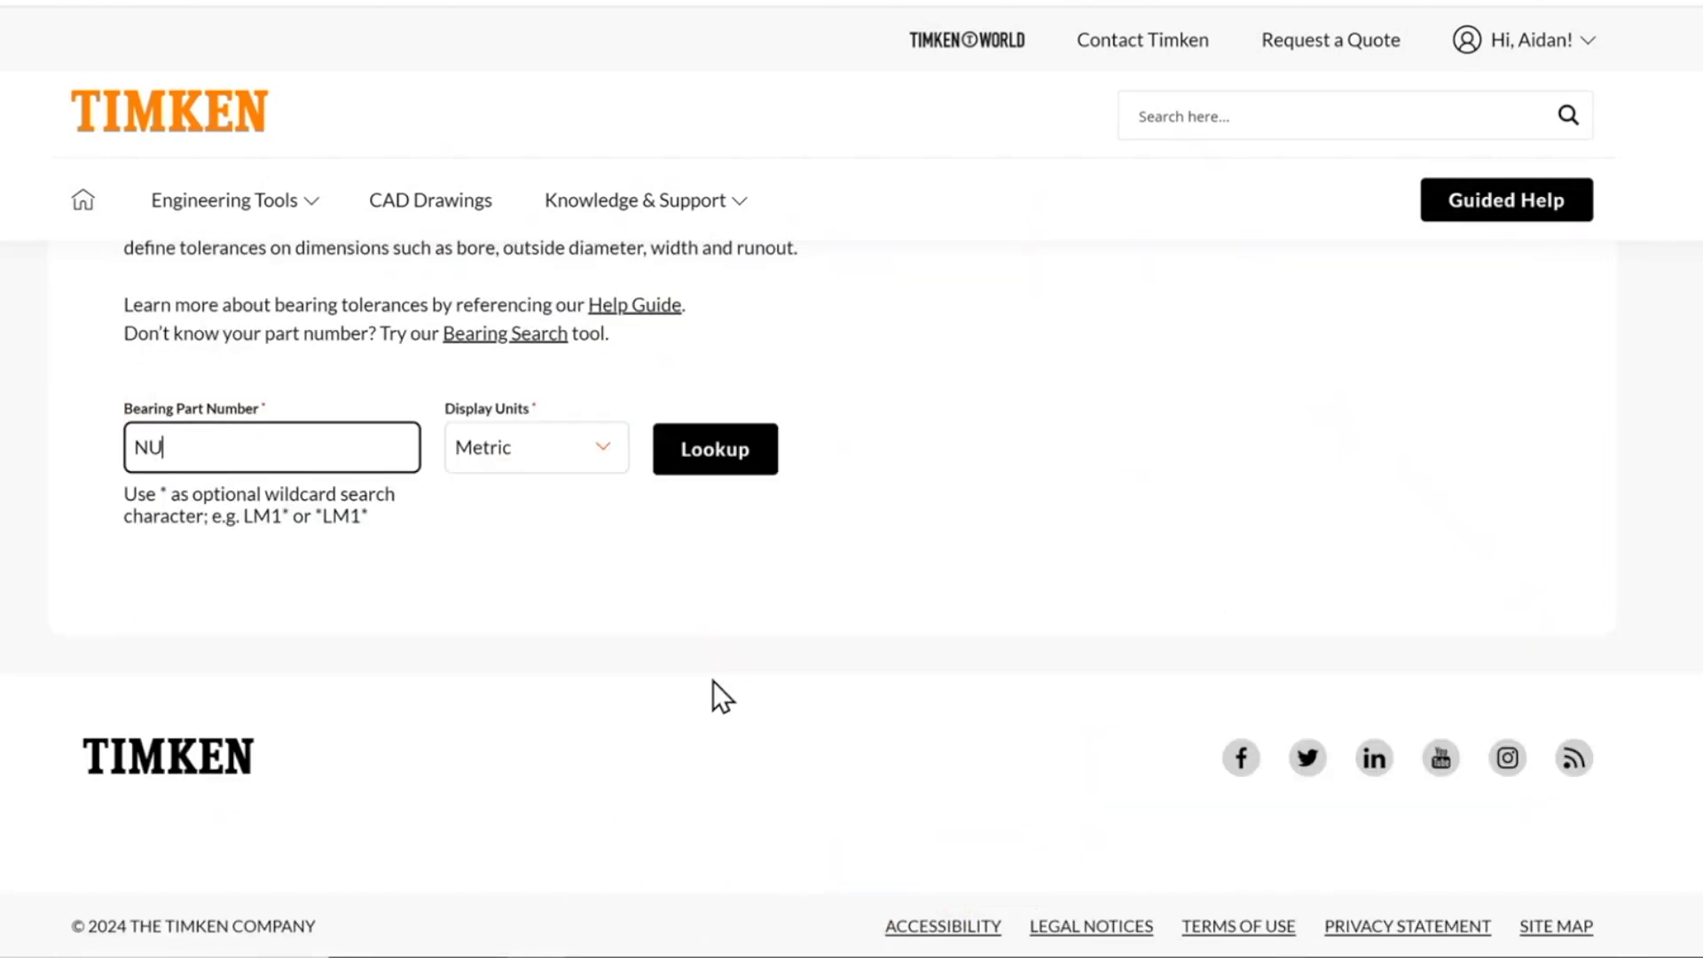
{"action": "type", "text": "*"}
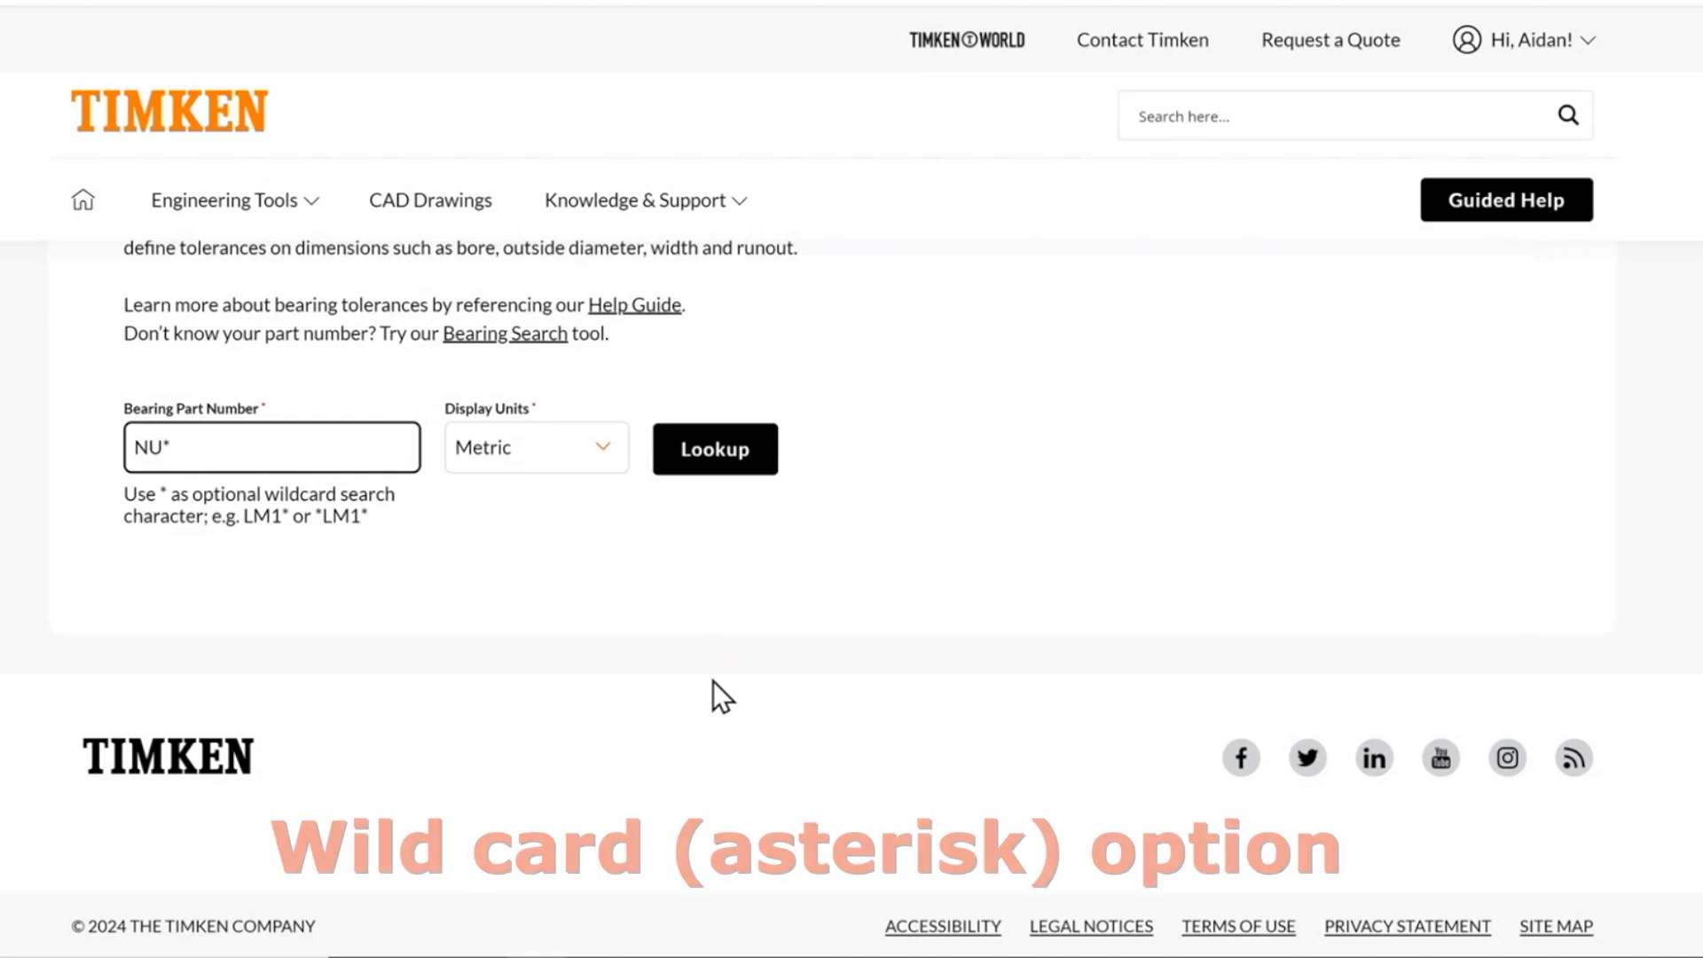
{"action": "key", "text": "Return"}
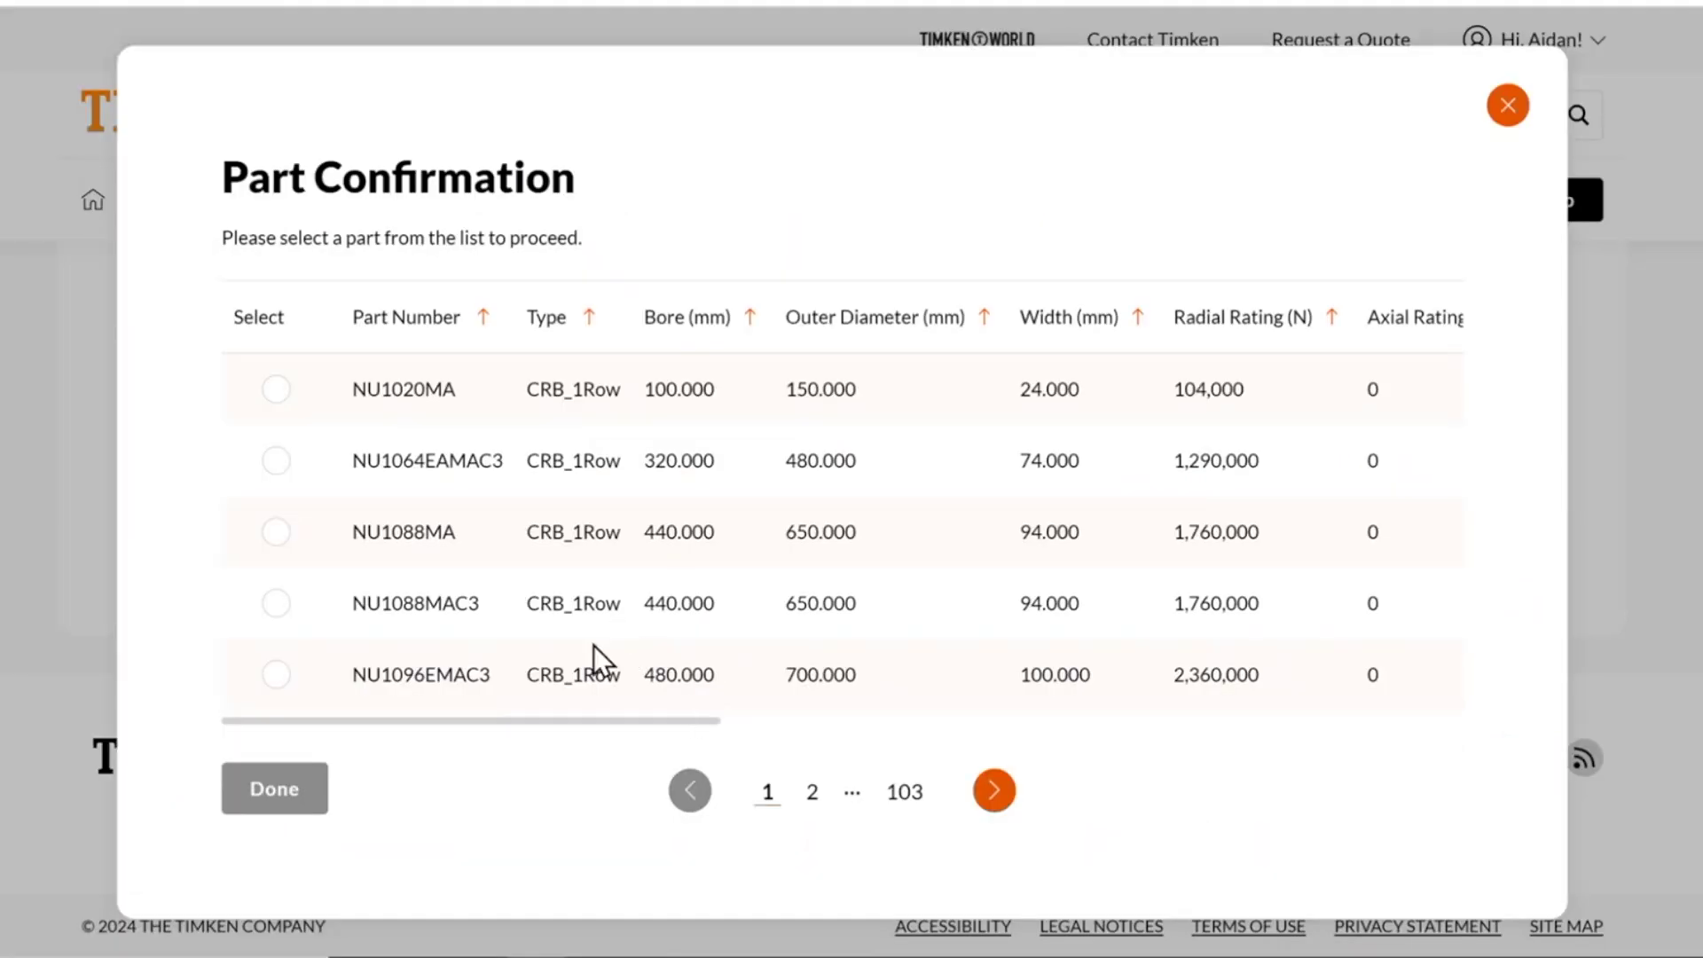
{"action": "left_click", "coordinate": [285, 392]}
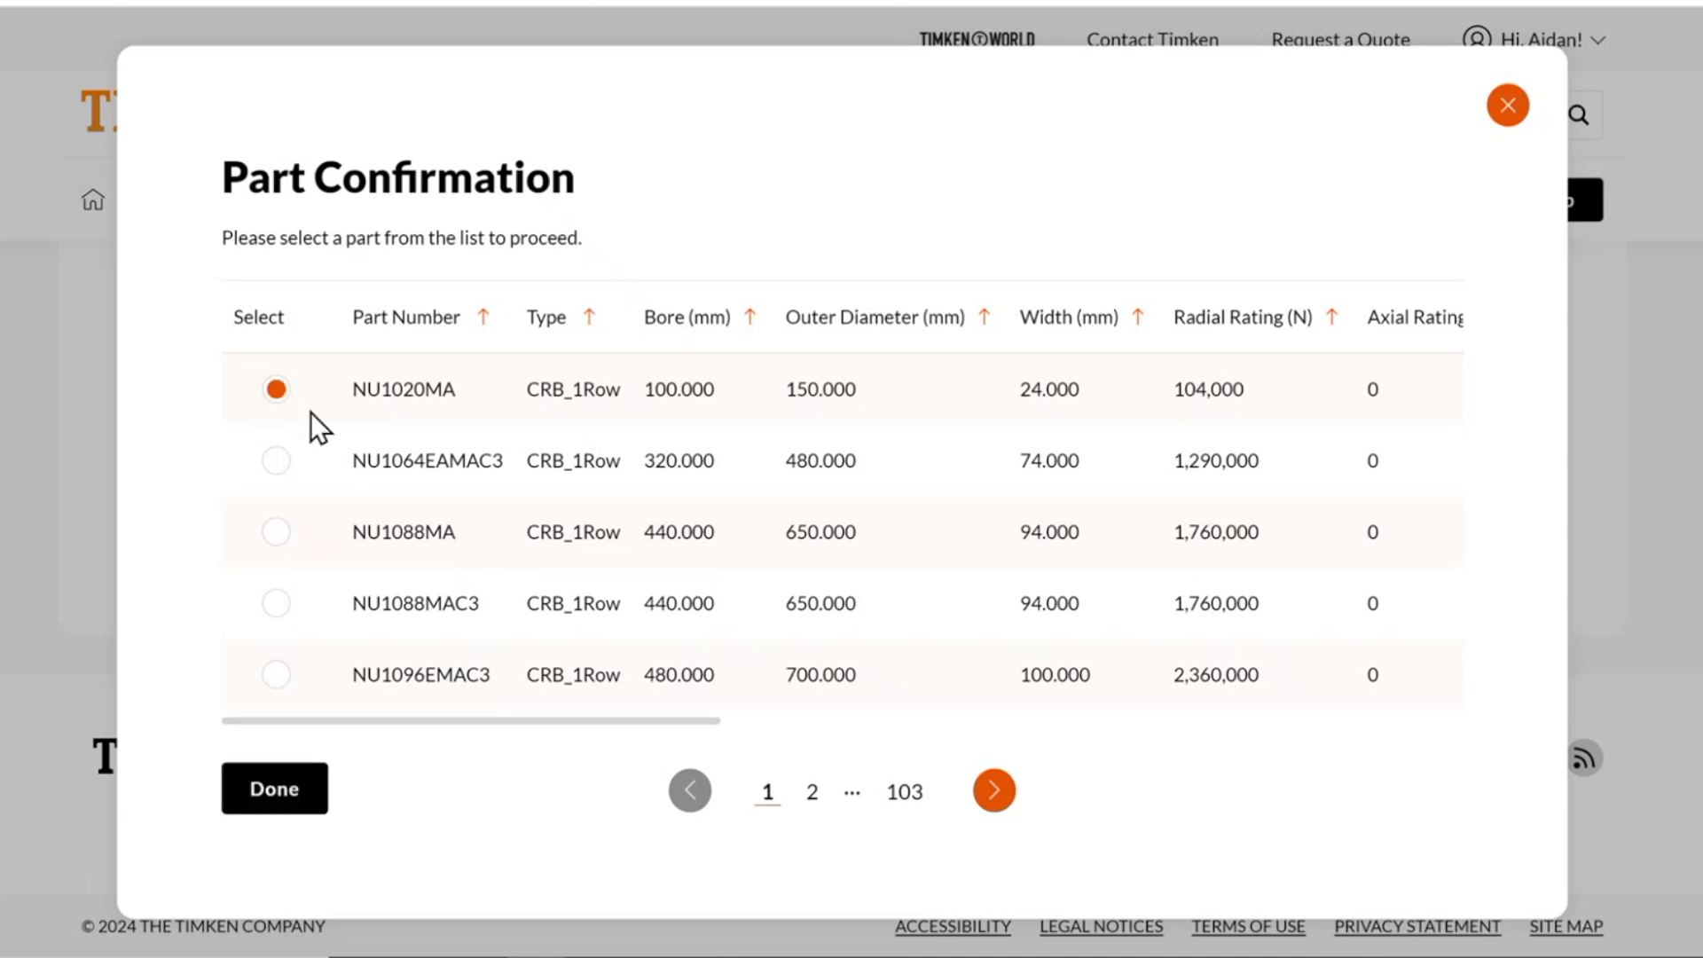
{"action": "left_click", "coordinate": [275, 802]}
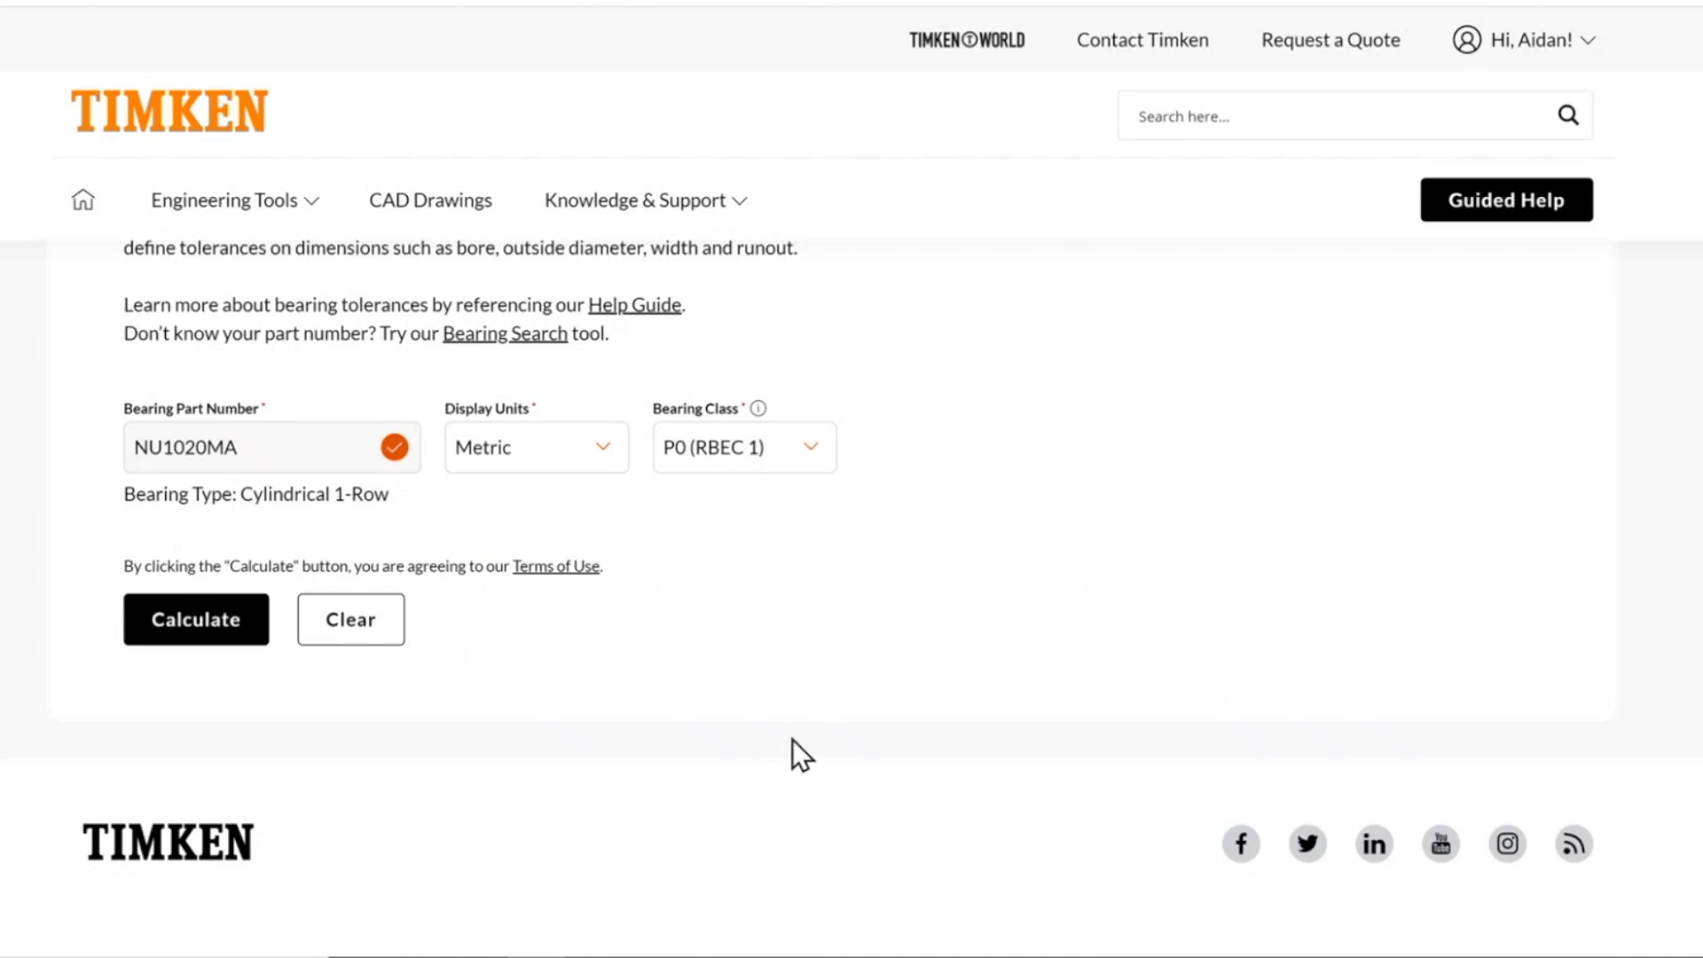
View the bearing classes offered for NU1020MA and consult the Help Guide's bearing class table
{"action": "left_click", "coordinate": [816, 456]}
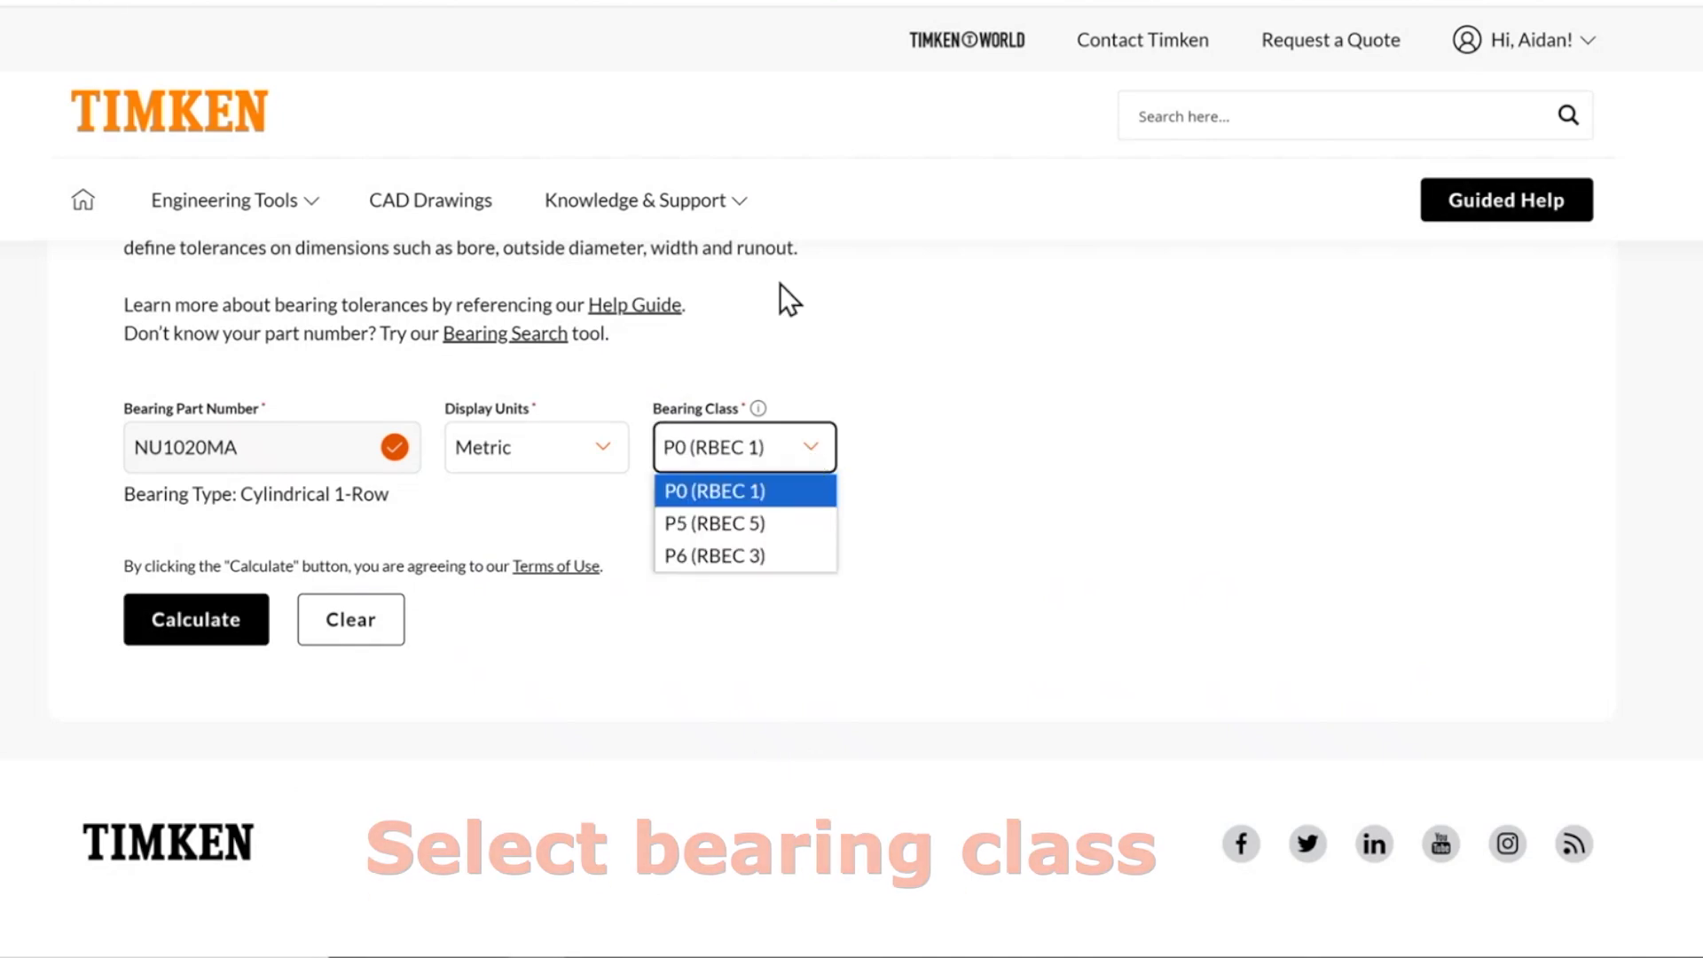
{"action": "left_click", "coordinate": [634, 304]}
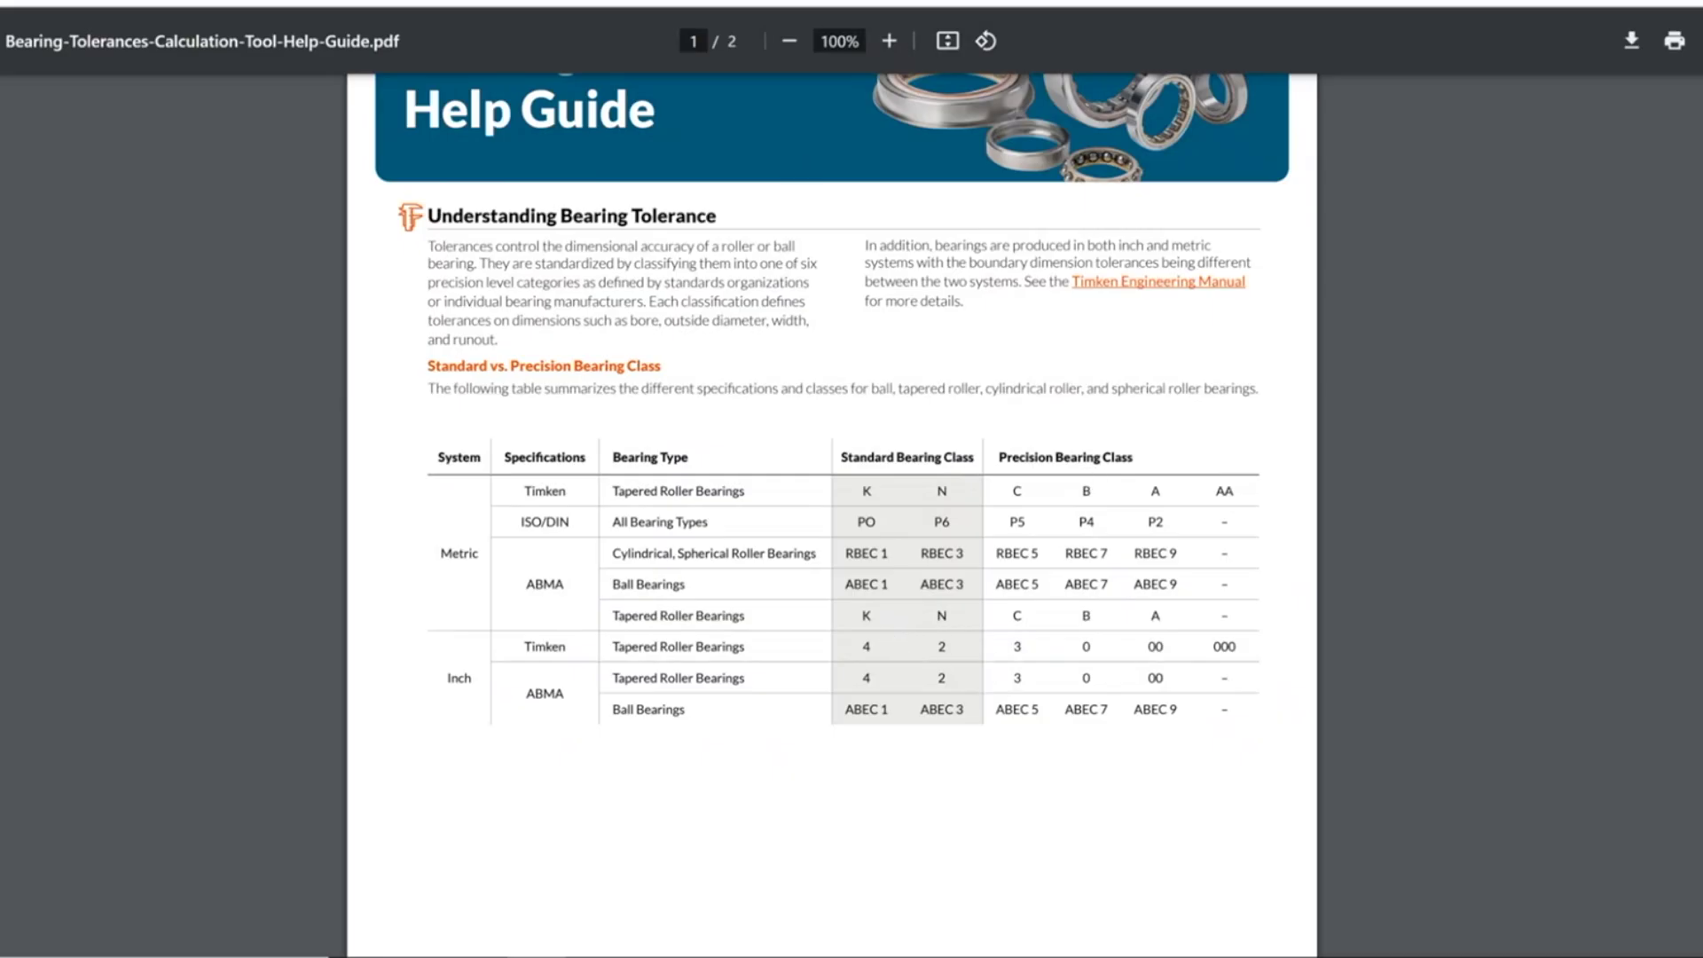
{"action": "left_click", "coordinate": [498, 1]}
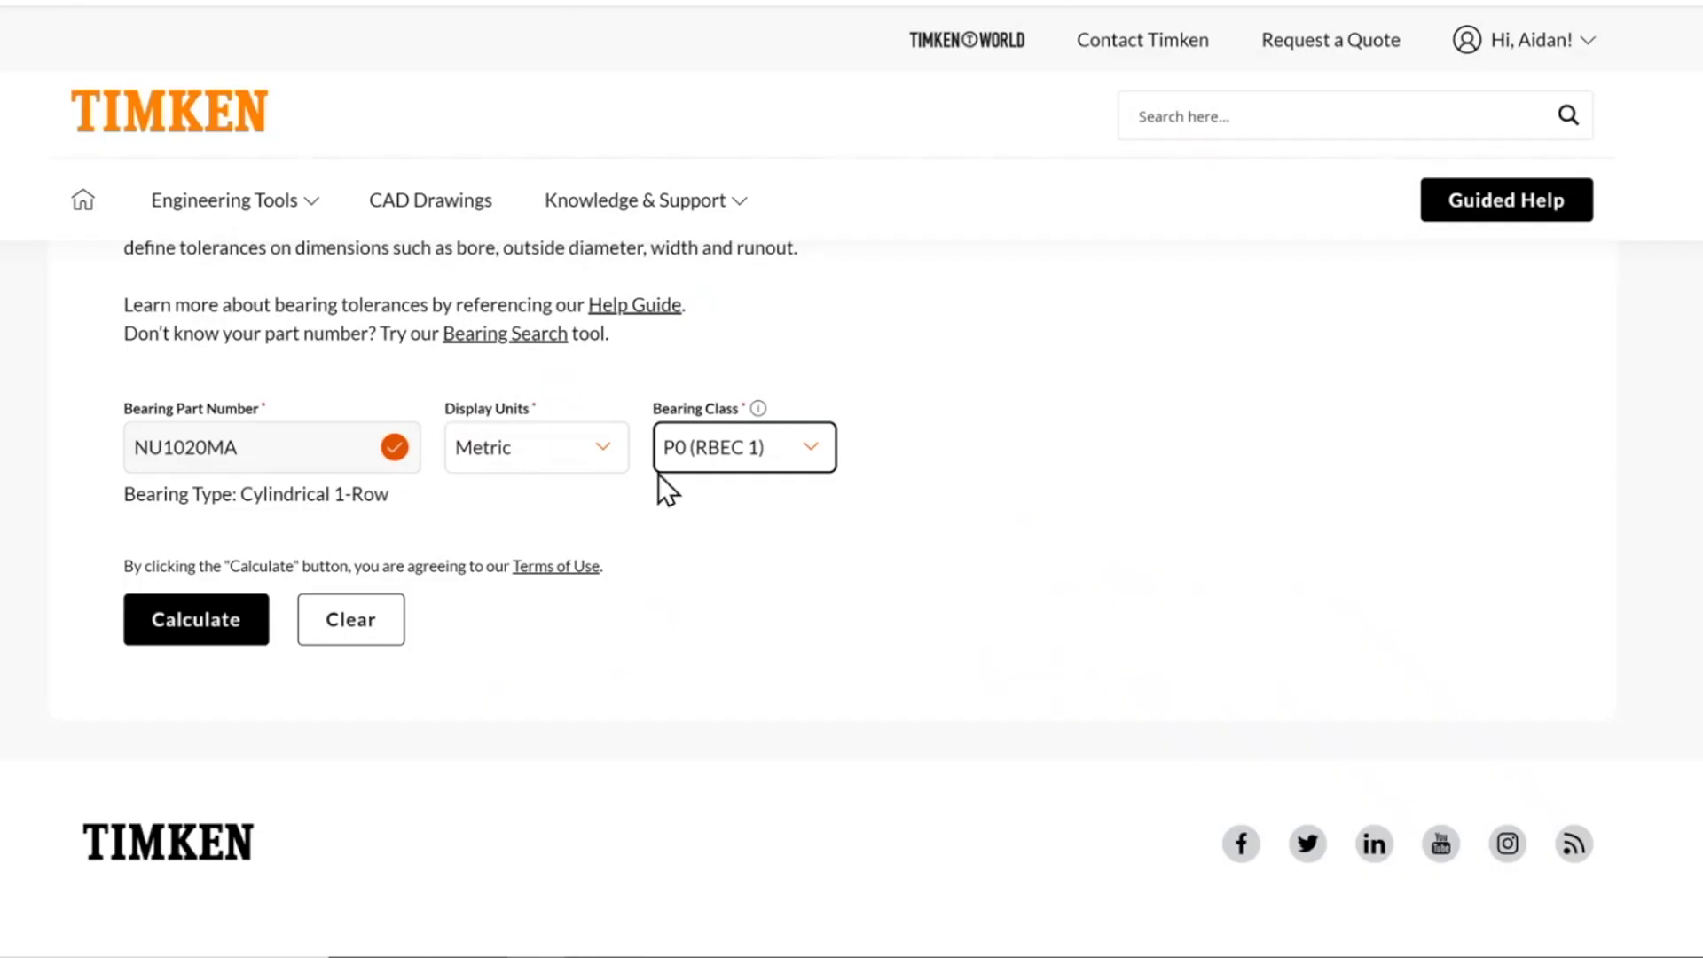
In the Help Guide's bearing class table, examine the metric ABMA RBEC classes for cylindrical roller bearings and their ISO/DIN equivalents, highlighting the relevant entries
{"action": "left_click", "coordinate": [709, 1]}
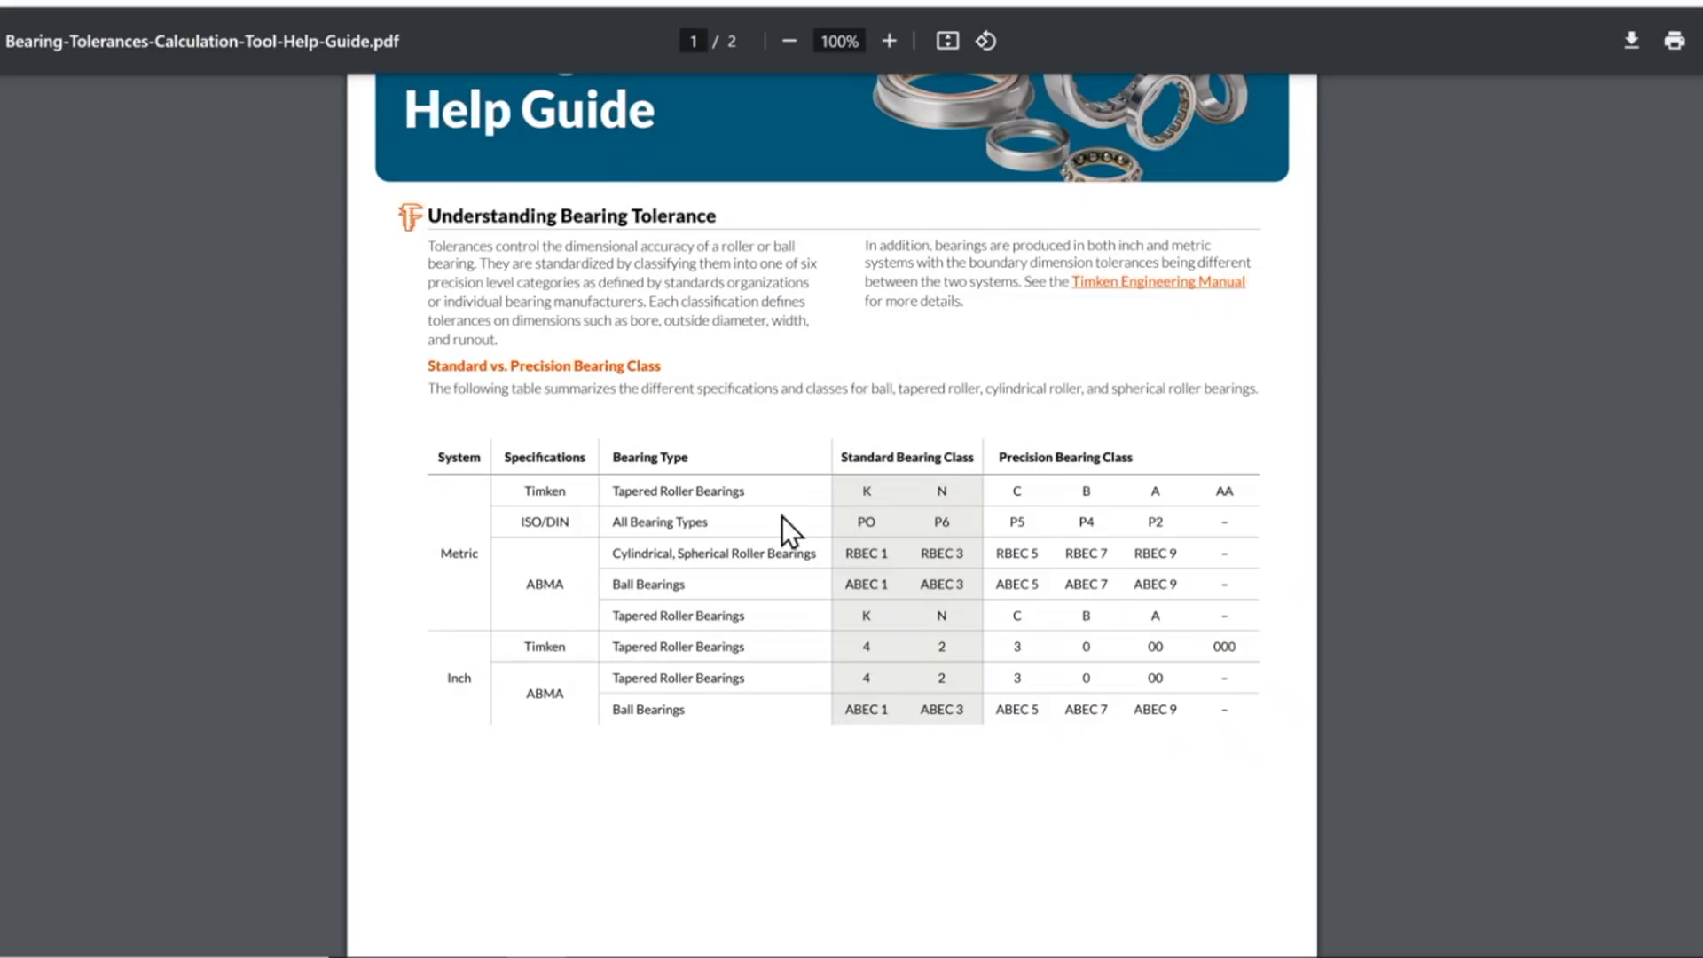
{"action": "left_click_drag", "start_coordinate": [850, 553], "coordinate": [1272, 562]}
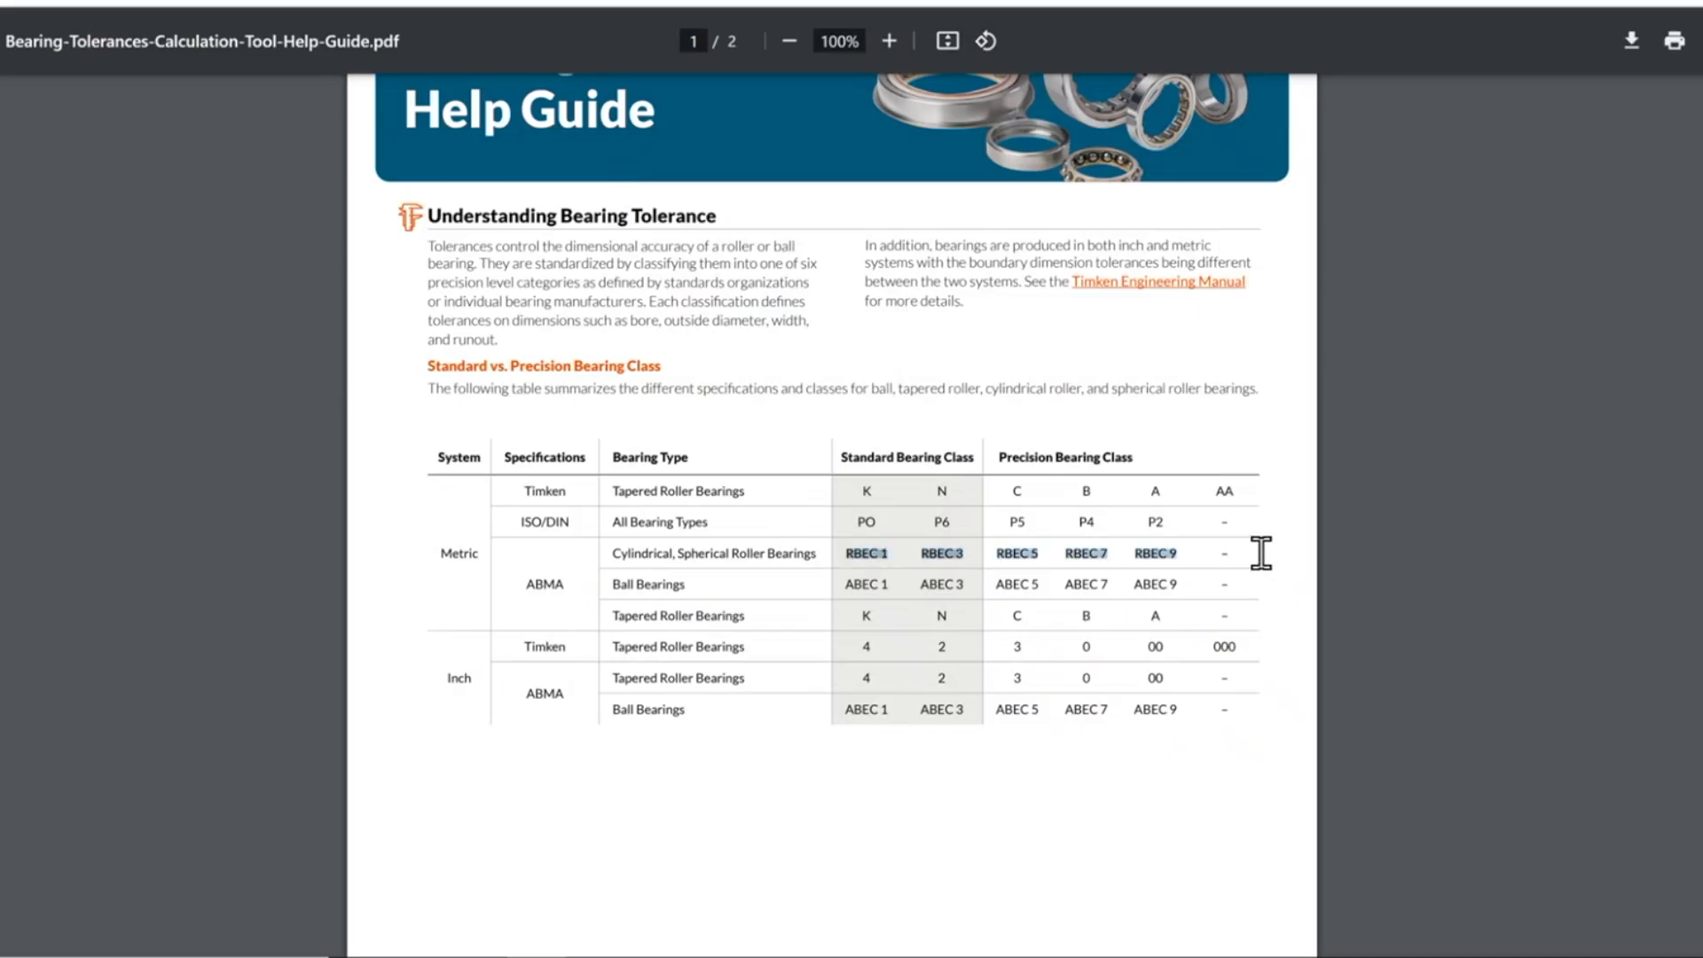
{"action": "left_click", "coordinate": [650, 564]}
{"action": "left_click_drag", "start_coordinate": [619, 552], "coordinate": [669, 557]}
{"action": "left_click", "coordinate": [580, 585]}
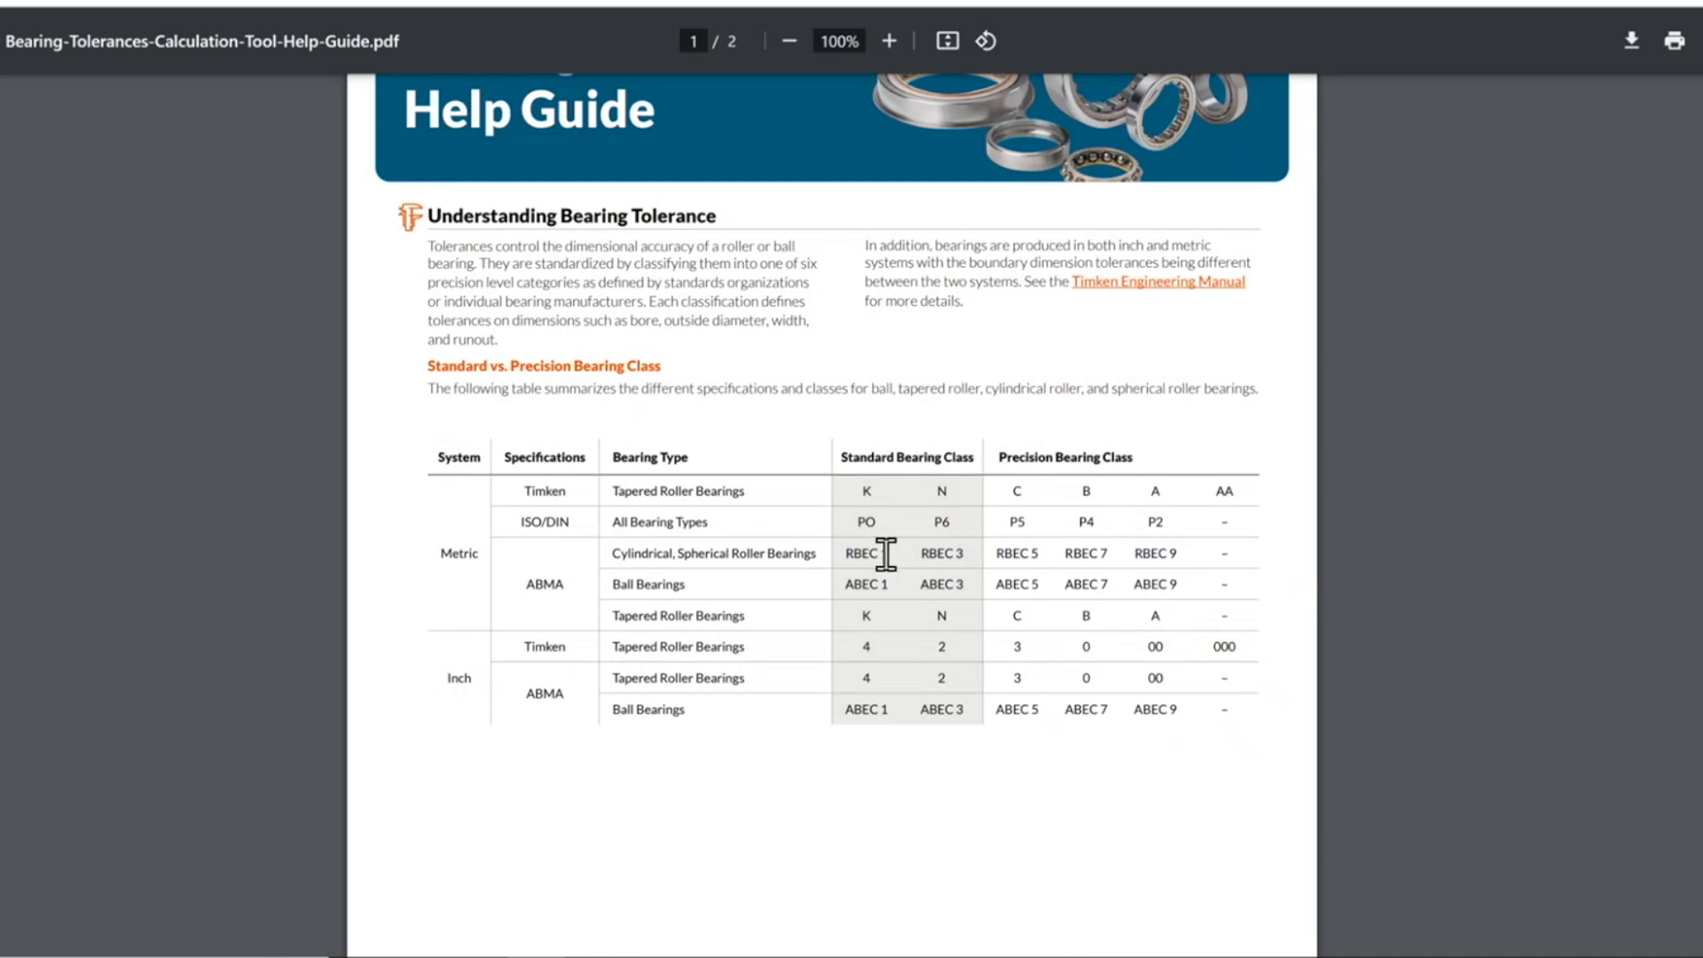
{"action": "left_click_drag", "start_coordinate": [572, 585], "coordinate": [519, 586]}
{"action": "left_click", "coordinate": [593, 626]}
{"action": "left_click_drag", "start_coordinate": [931, 526], "coordinate": [968, 528]}
{"action": "left_click_drag", "start_coordinate": [1090, 529], "coordinate": [1111, 529]}
{"action": "left_click", "coordinate": [1062, 812]}
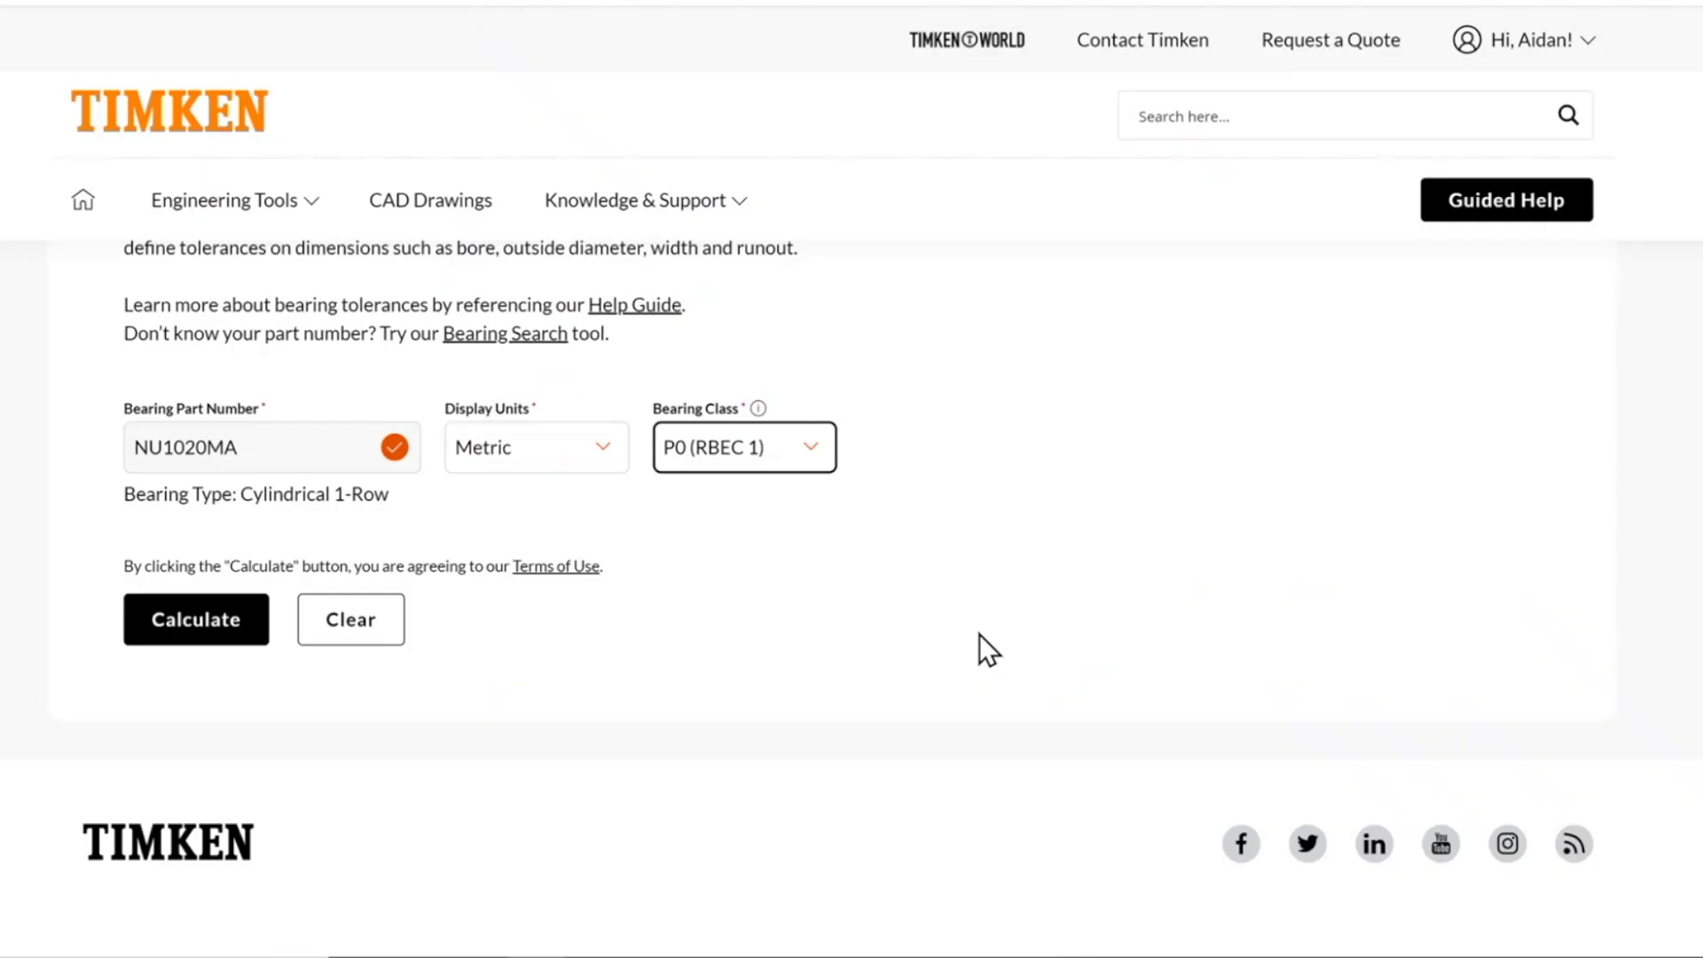
Select bearing class P0 (RBEC 1) for NU1020MA, calculate the tolerances, and review the nominal and tolerance tables
{"action": "left_click", "coordinate": [800, 454]}
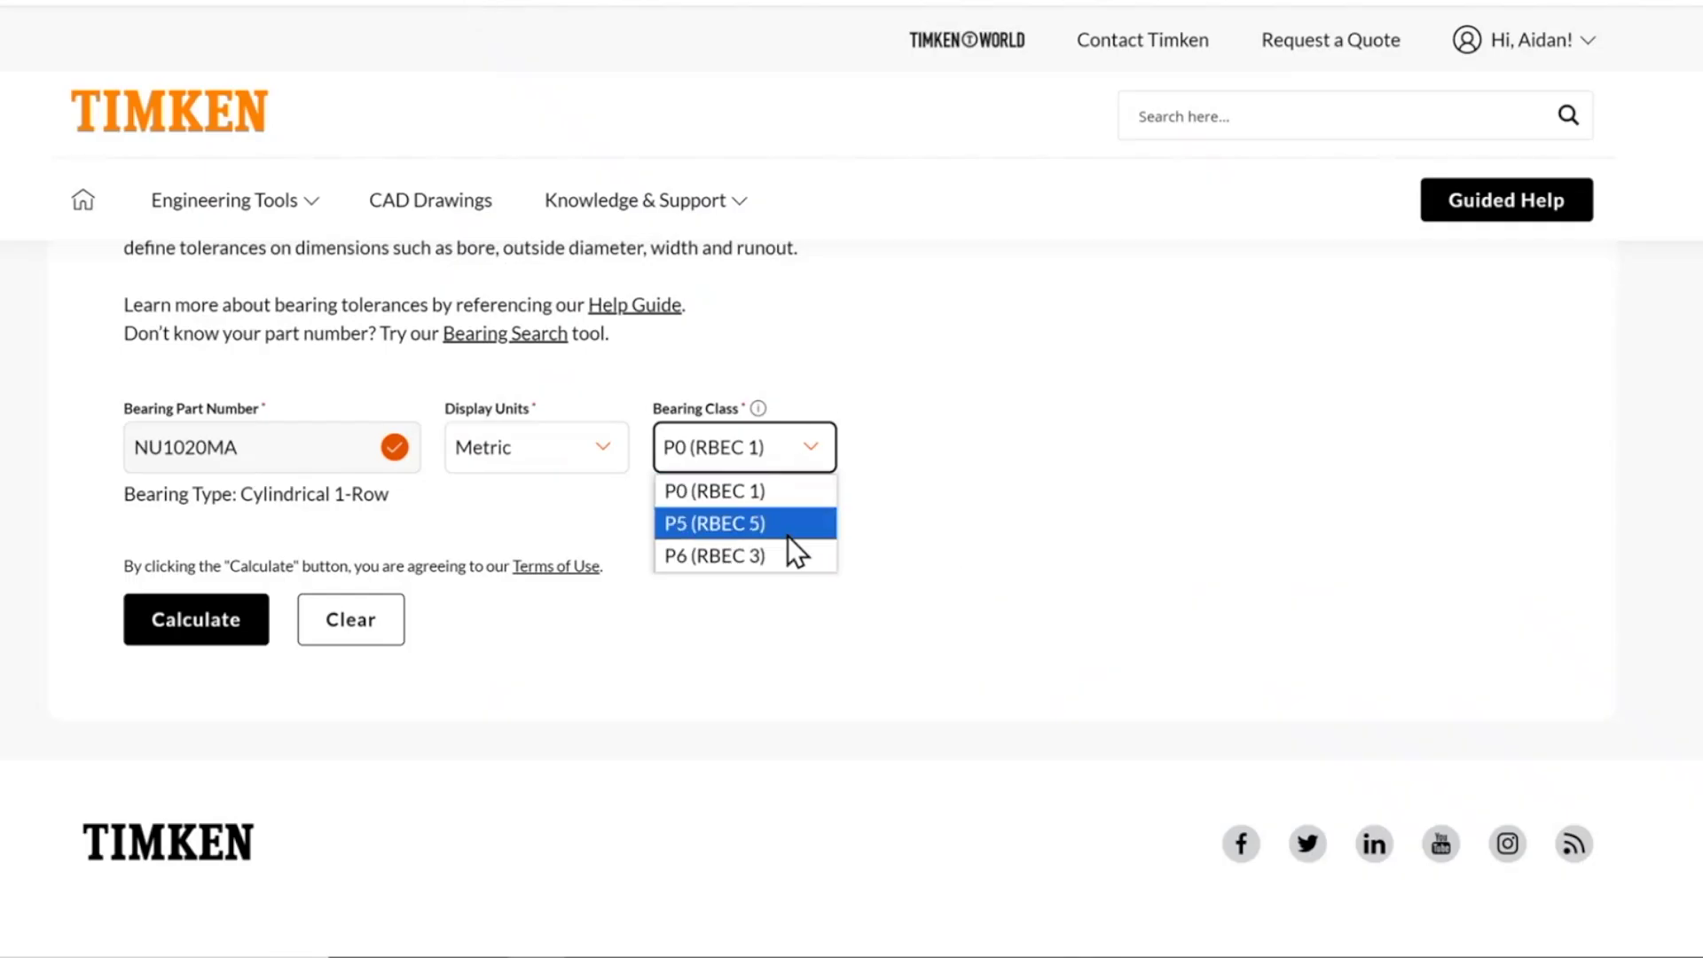
{"action": "left_click", "coordinate": [764, 489]}
{"action": "left_click", "coordinate": [193, 620]}
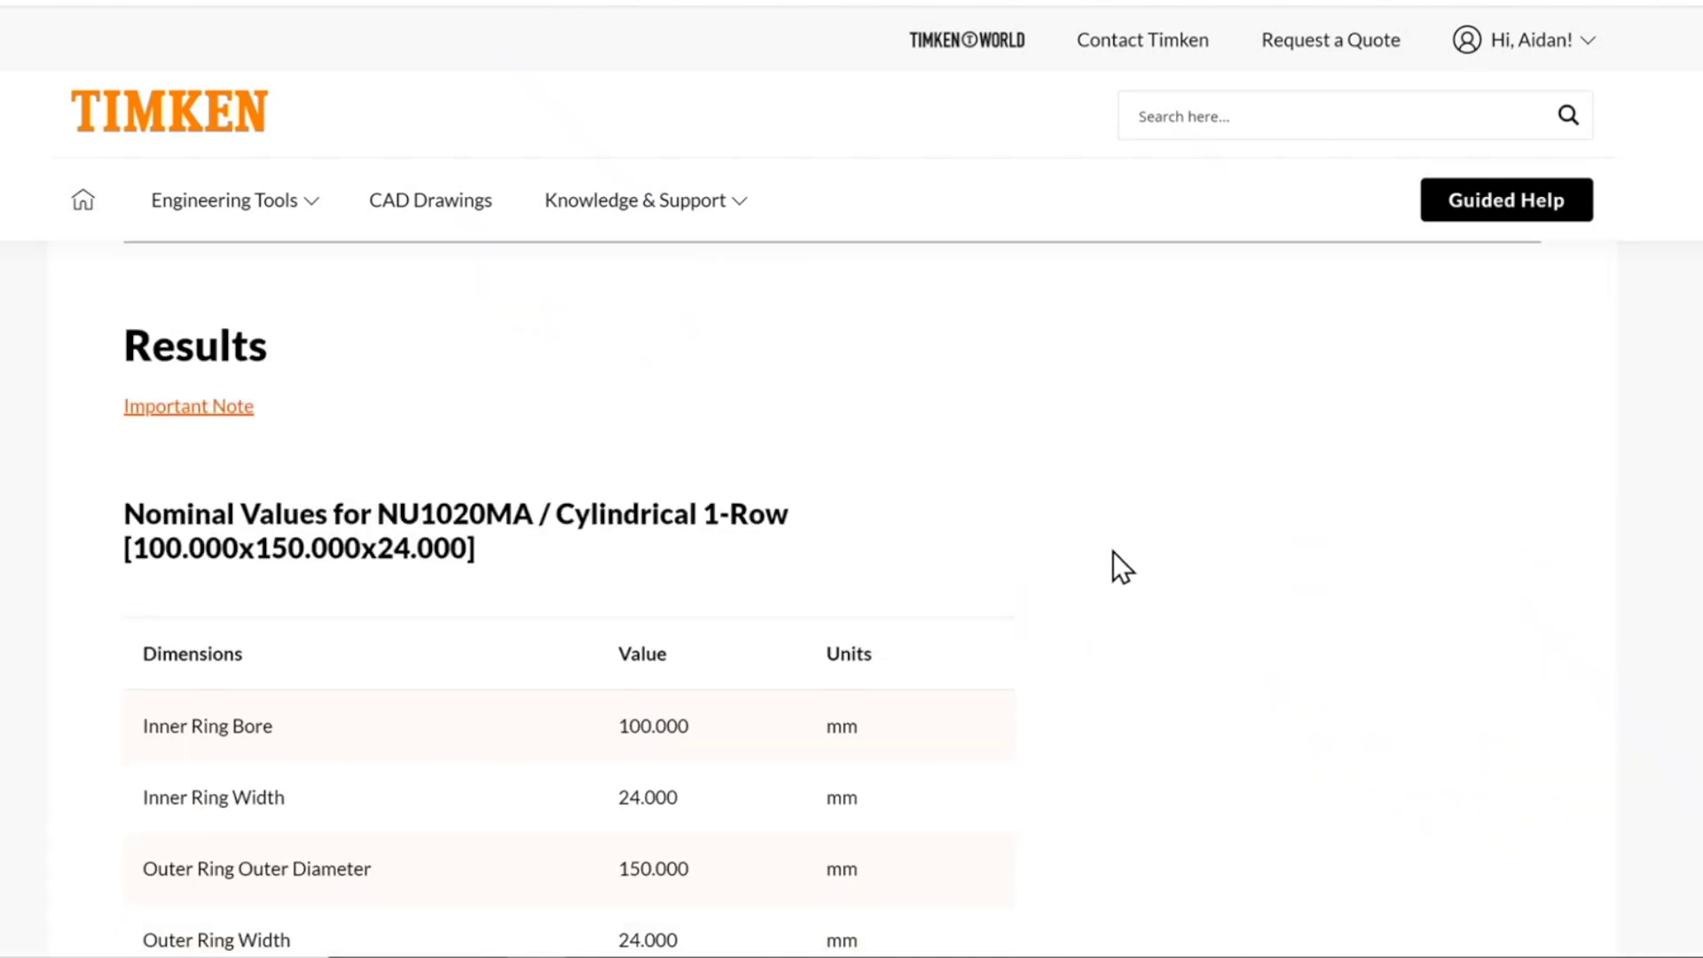
{"action": "scroll", "coordinate": [1114, 552], "scroll_direction": "down", "scroll_amount": 8}
{"action": "scroll", "coordinate": [1128, 550], "scroll_direction": "down", "scroll_amount": 3}
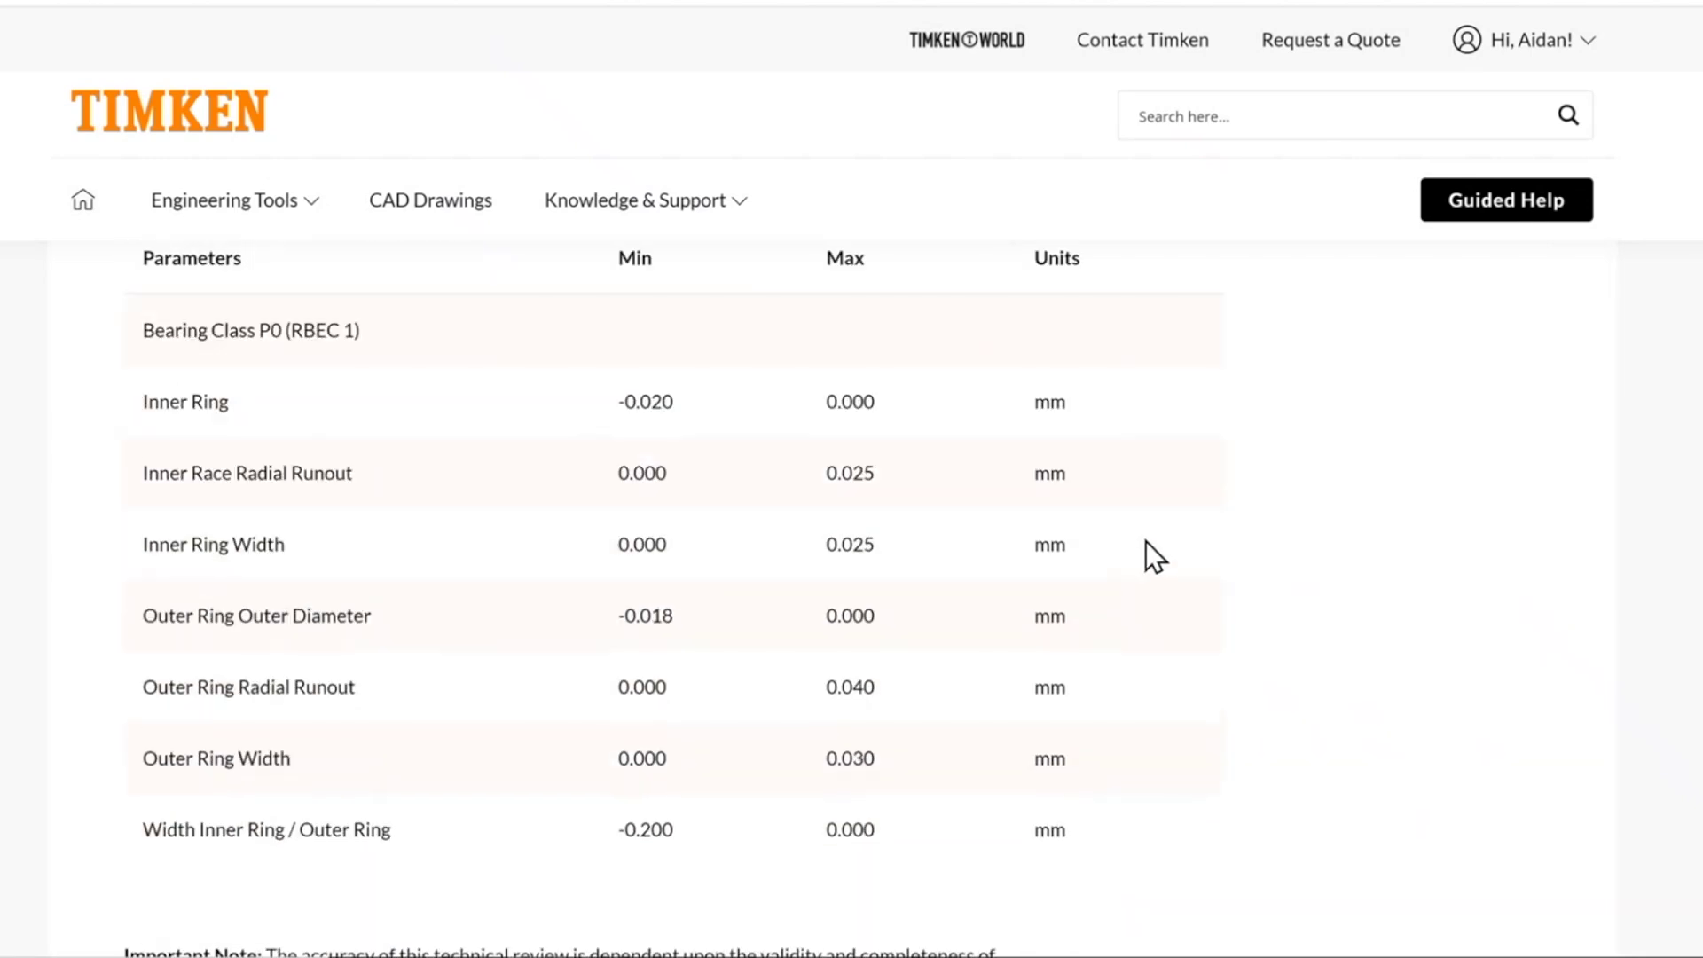
{"action": "scroll", "coordinate": [1151, 537], "scroll_direction": "down", "scroll_amount": 2}
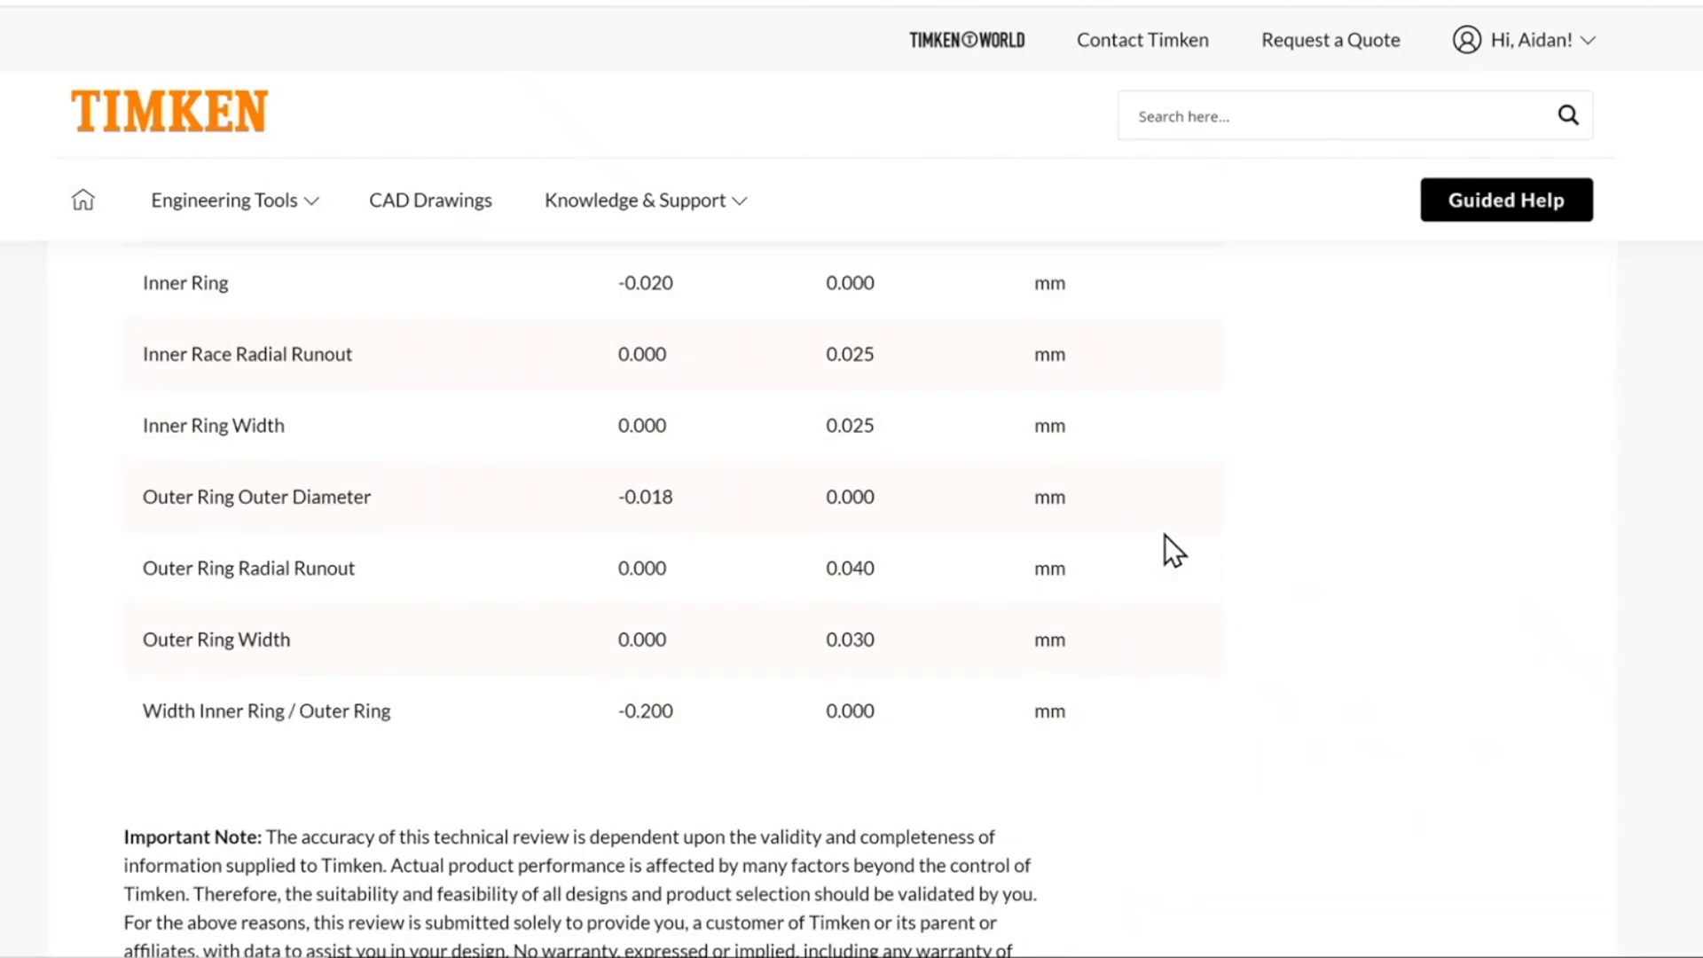
{"action": "scroll", "coordinate": [1192, 529], "scroll_direction": "up", "scroll_amount": 10}
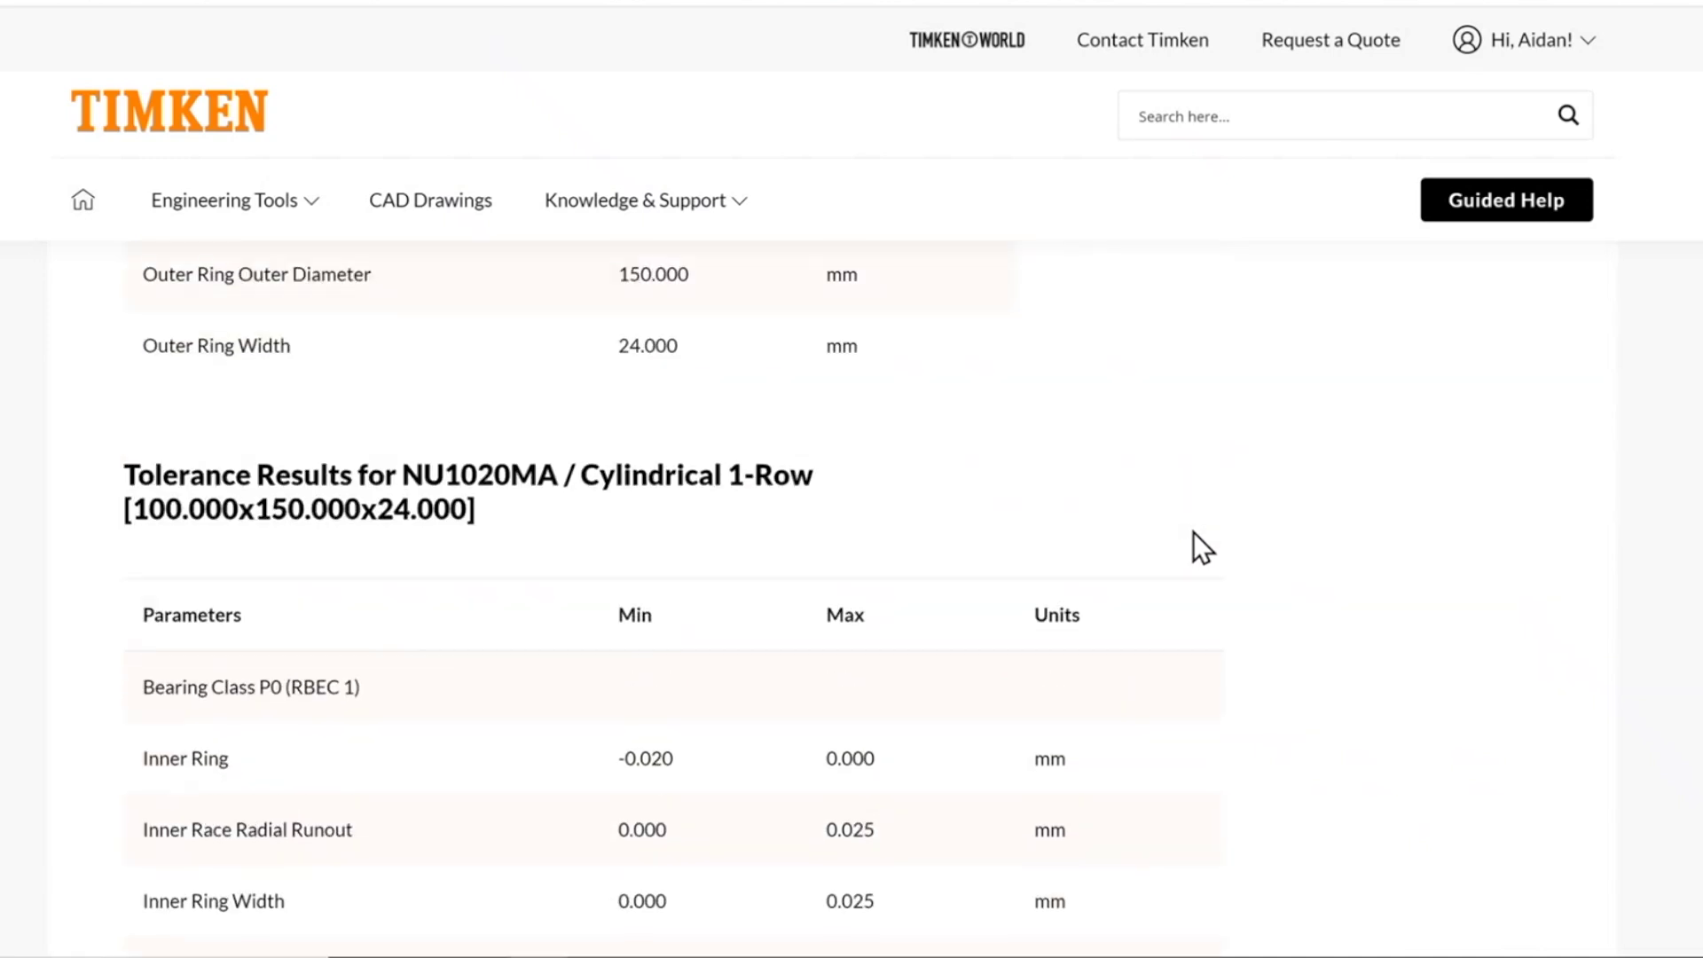
{"action": "scroll", "coordinate": [1192, 536], "scroll_direction": "up", "scroll_amount": 9}
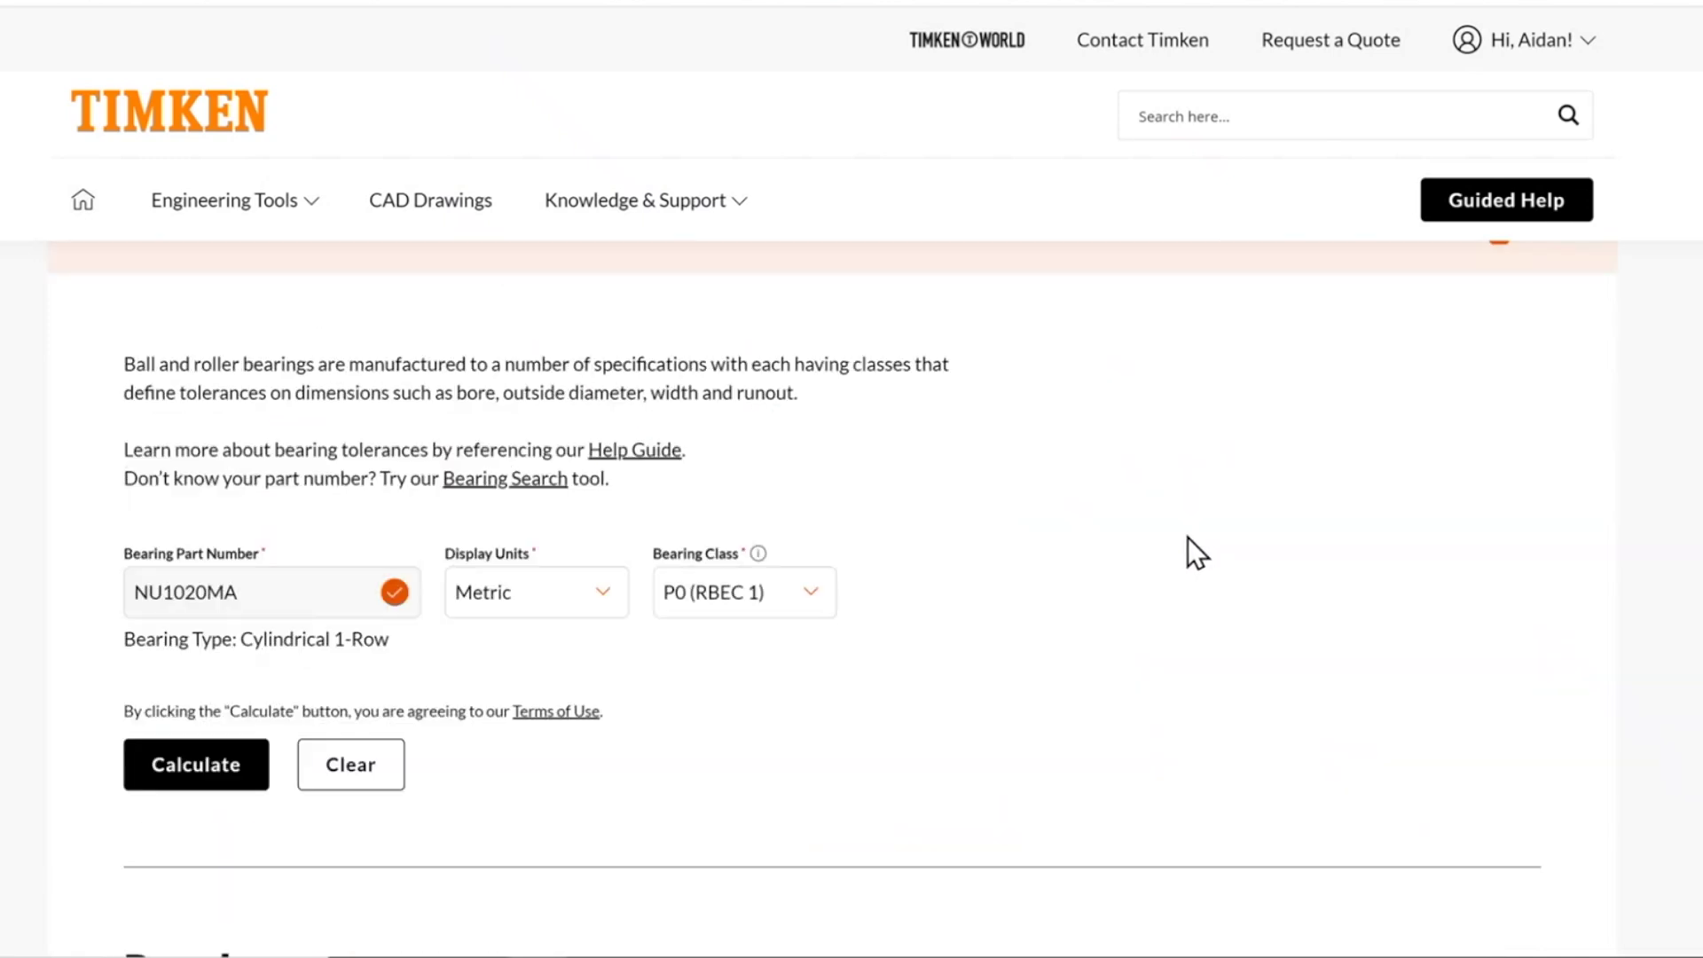